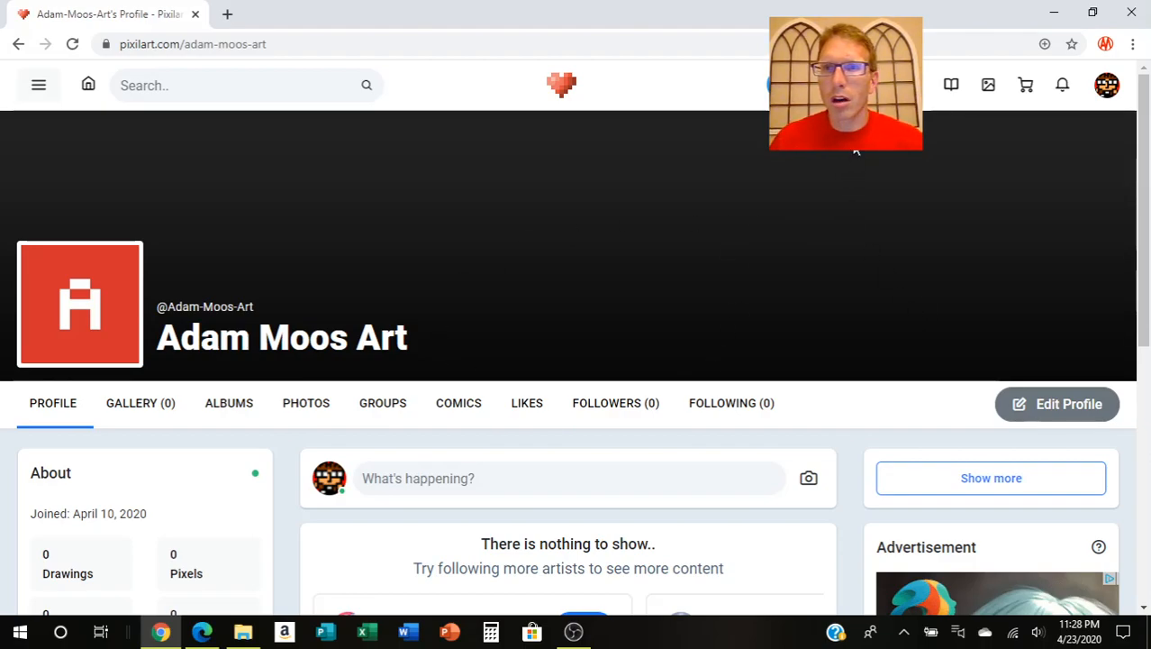
Step: Start a new blank 64 x 64 px drawing in place of the autosaved one and dismiss the ad banner
{"action": "left_click", "coordinate": [825, 85]}
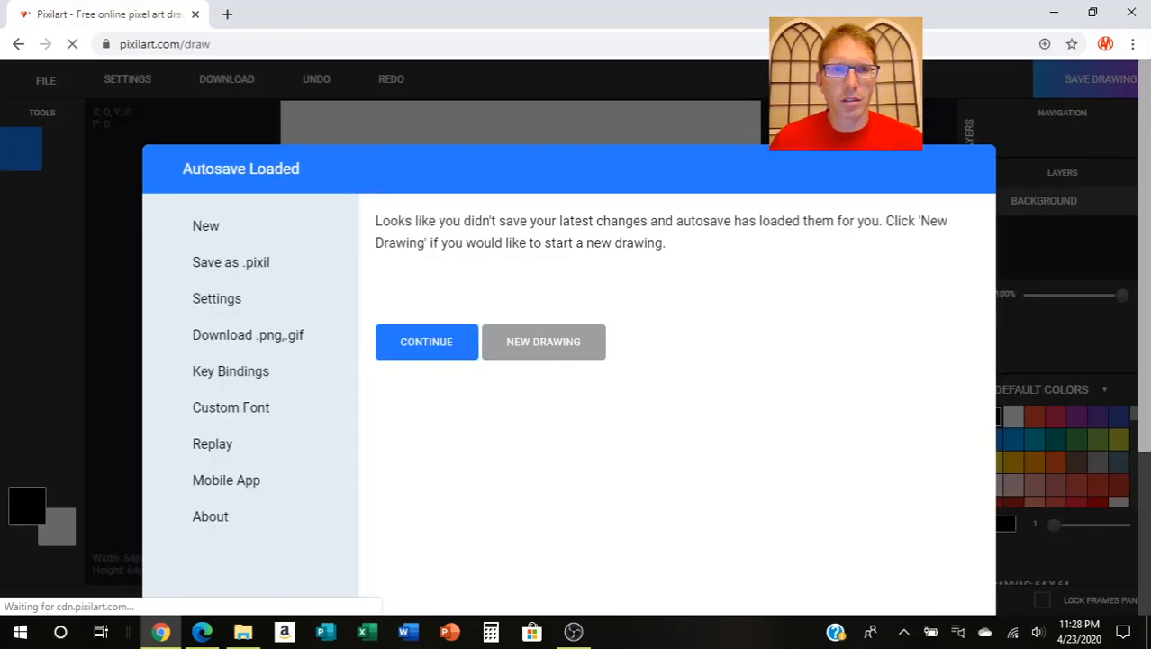
{"action": "left_click", "coordinate": [545, 347]}
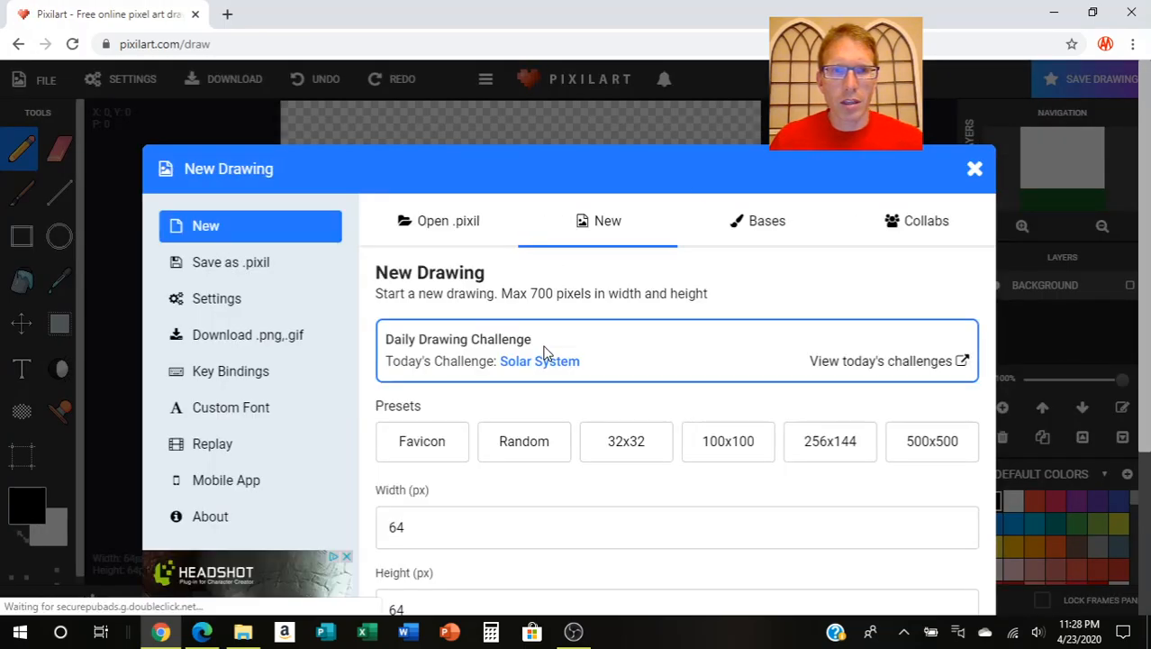
{"action": "scroll", "coordinate": [619, 437], "scroll_direction": "down", "scroll_amount": 1}
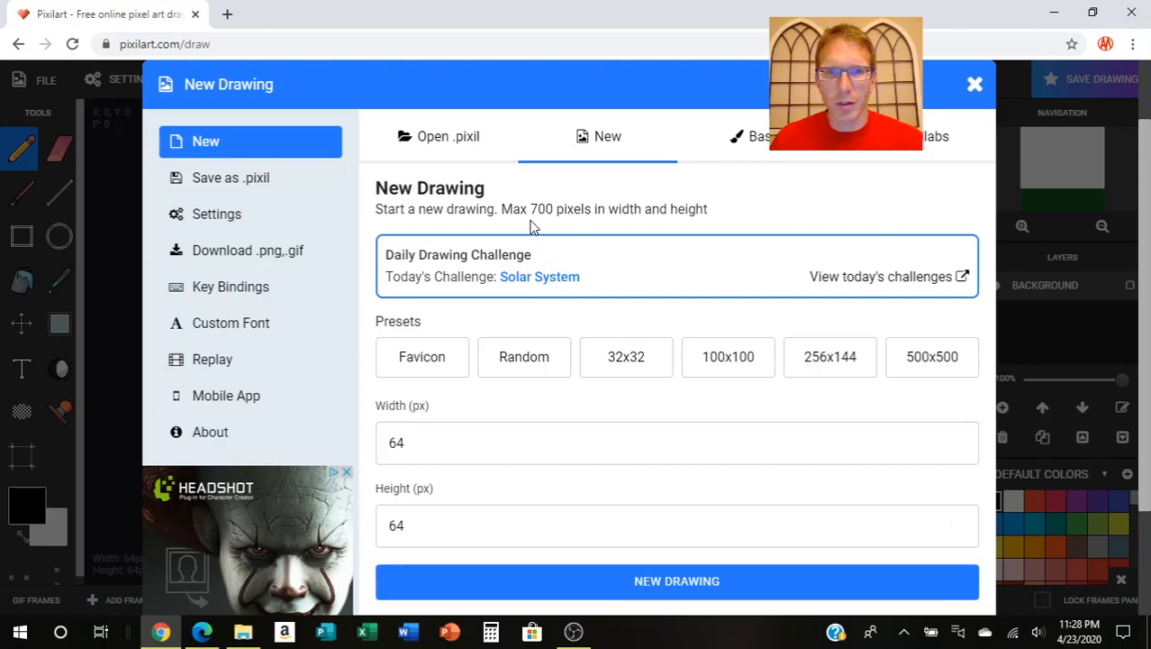
{"action": "left_click", "coordinate": [691, 587]}
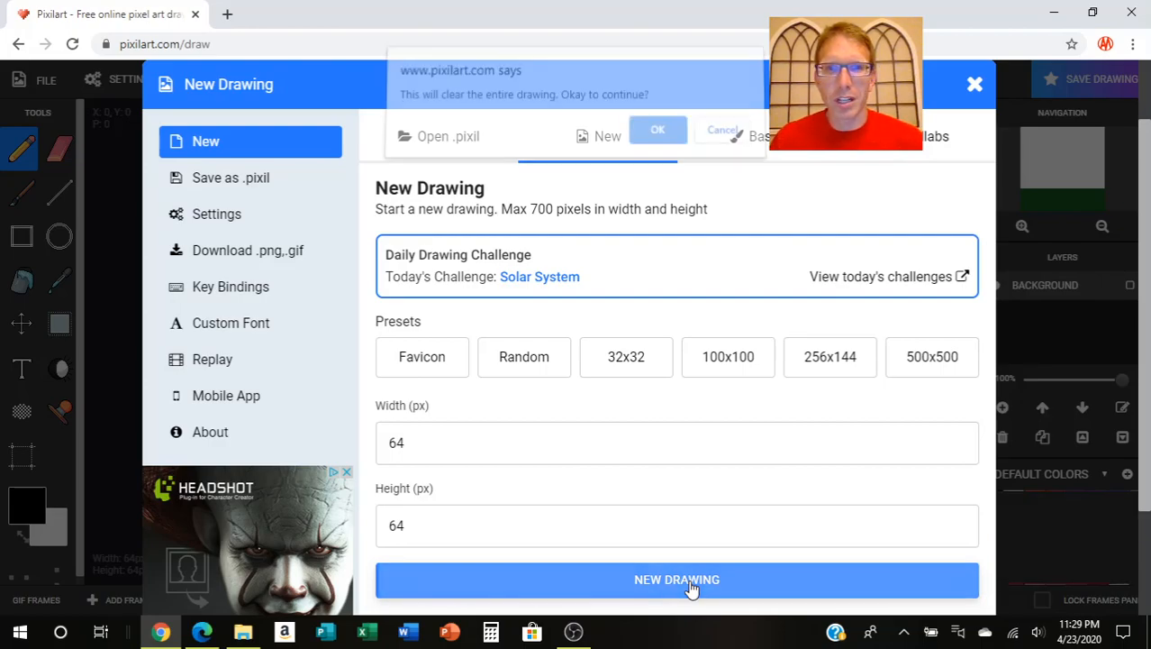
{"action": "left_click", "coordinate": [657, 142]}
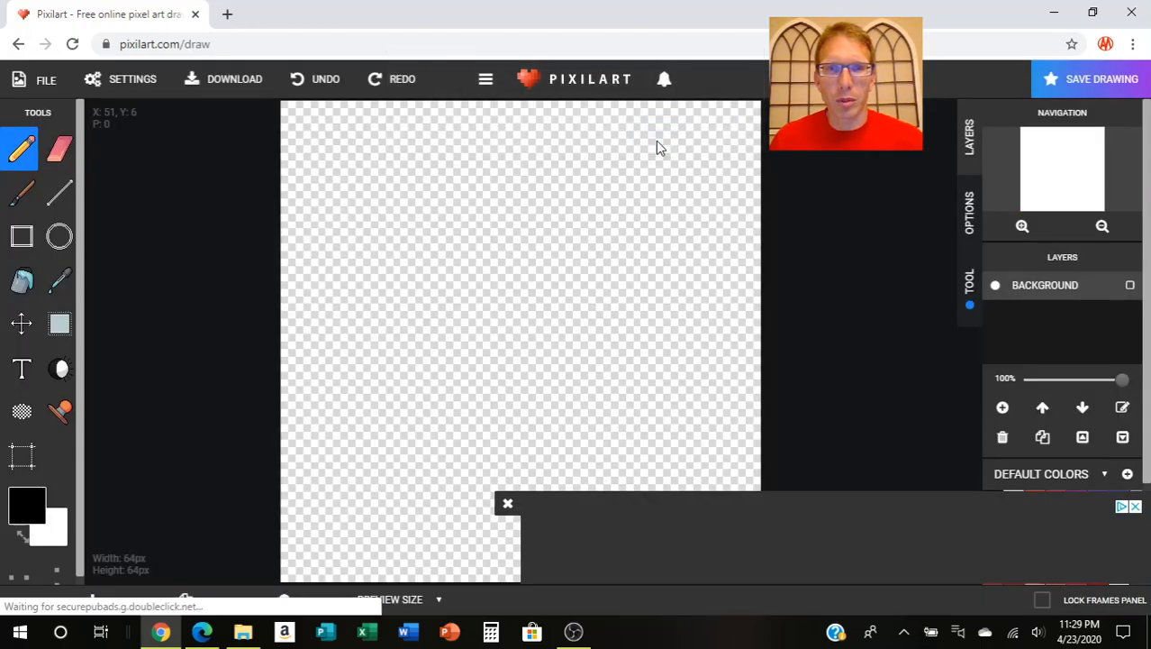
{"action": "left_click", "coordinate": [508, 504]}
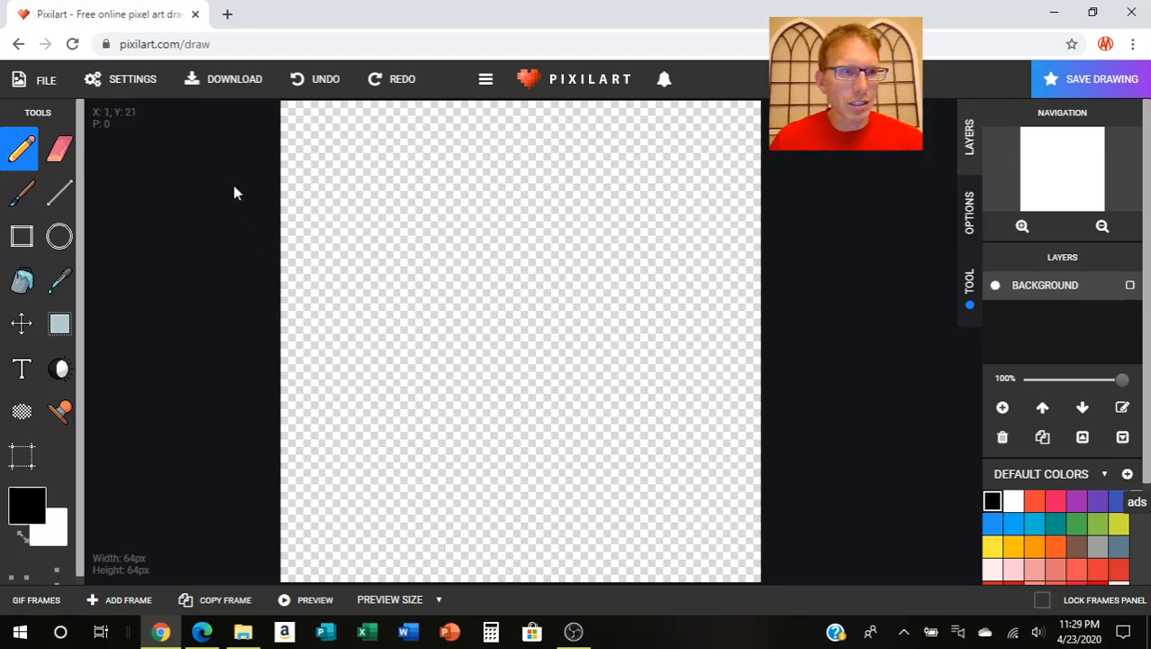
Step: Draw a full-width rectangle along the bottom of the canvas and fill both its interior and its outline with dark green
{"action": "left_click", "coordinate": [22, 236]}
{"action": "left_click_drag", "start_coordinate": [282, 468], "coordinate": [754, 578]}
{"action": "left_click", "coordinate": [21, 282]}
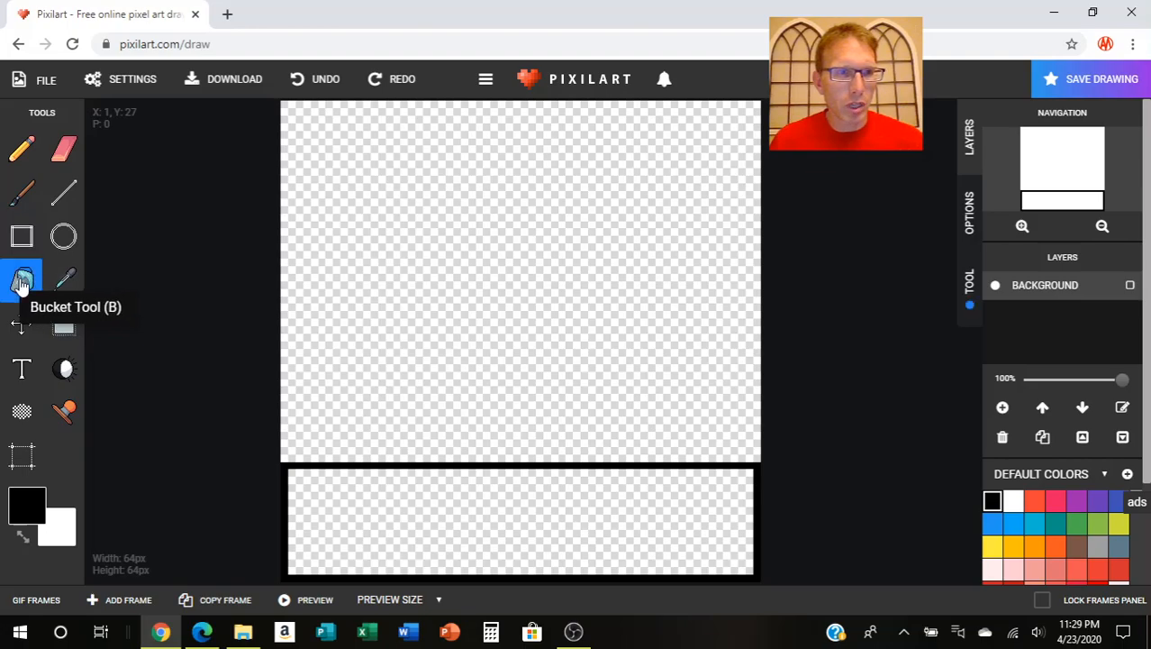
{"action": "left_click", "coordinate": [1026, 534]}
{"action": "scroll", "coordinate": [1025, 534], "scroll_direction": "down", "scroll_amount": 3}
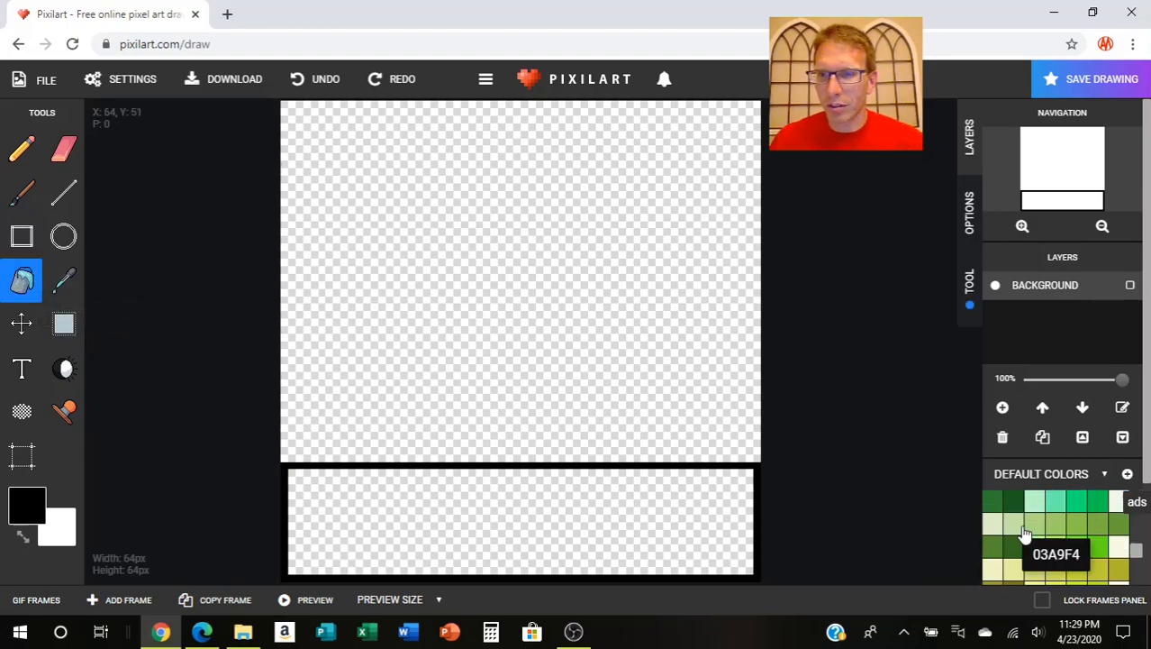
{"action": "left_click", "coordinate": [1014, 499]}
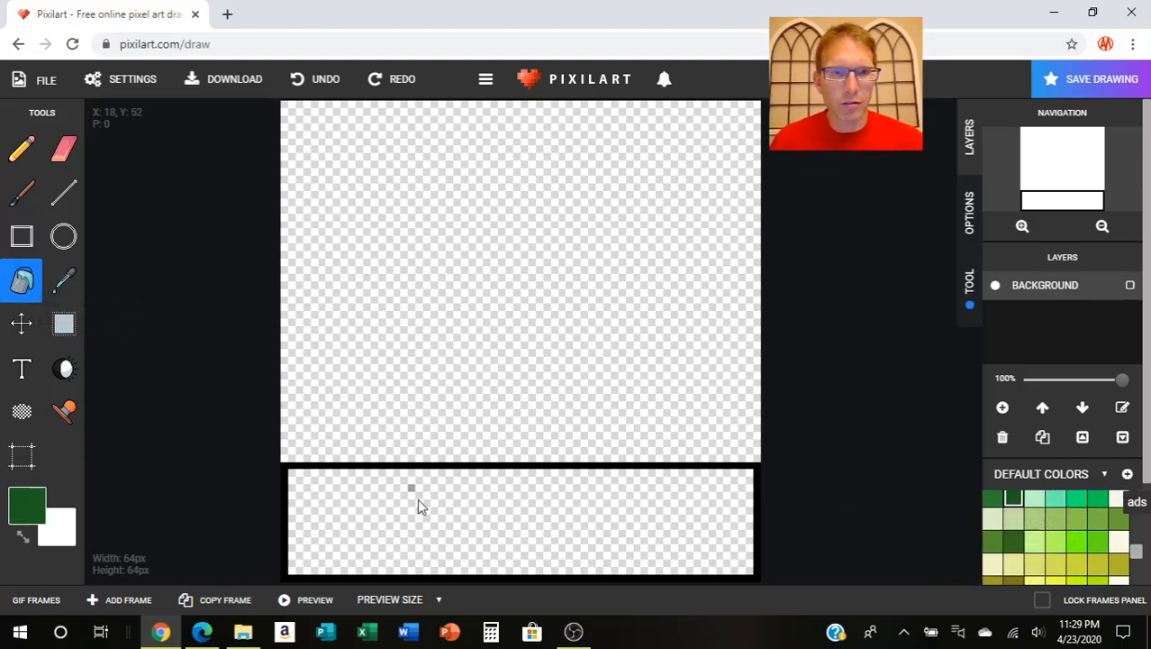
{"action": "left_click", "coordinate": [424, 527]}
{"action": "left_click", "coordinate": [378, 468]}
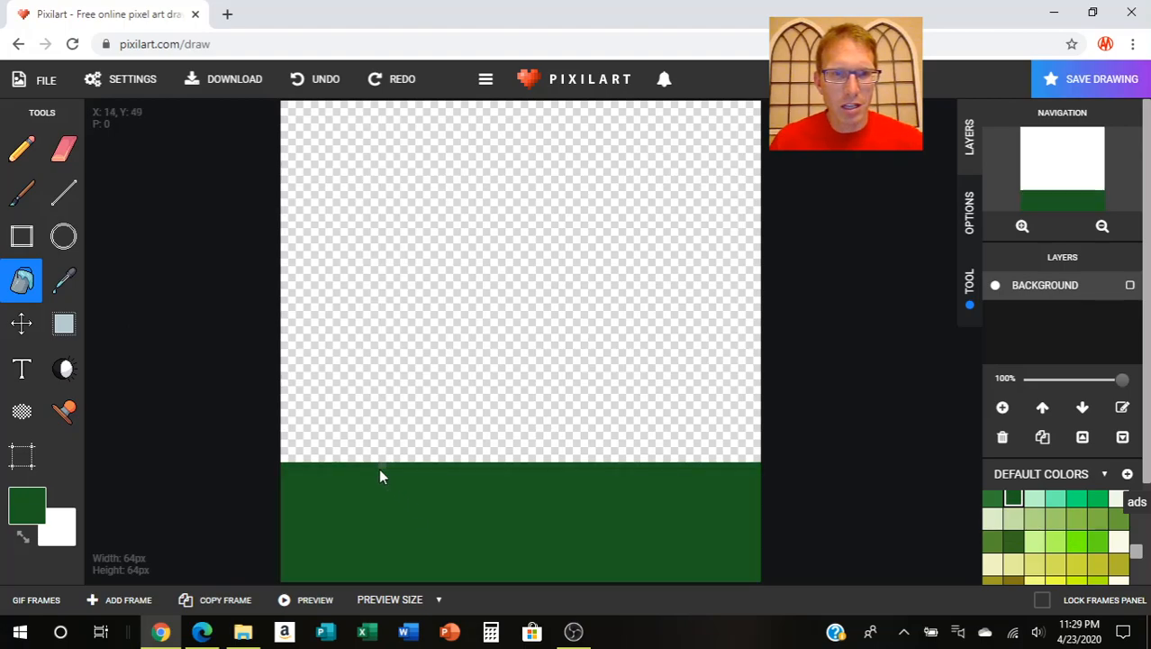
Step: Draw a straight black line across the full width of the green ground's top edge
{"action": "left_click", "coordinate": [64, 200]}
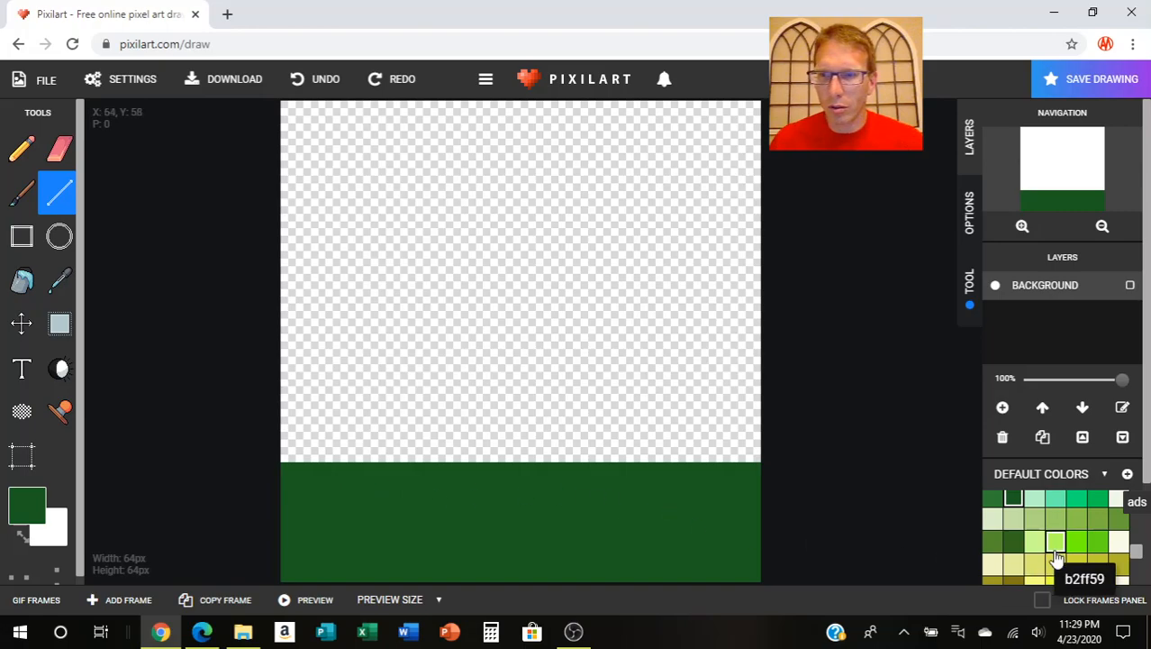
{"action": "scroll", "coordinate": [1058, 531], "scroll_direction": "up", "scroll_amount": 5}
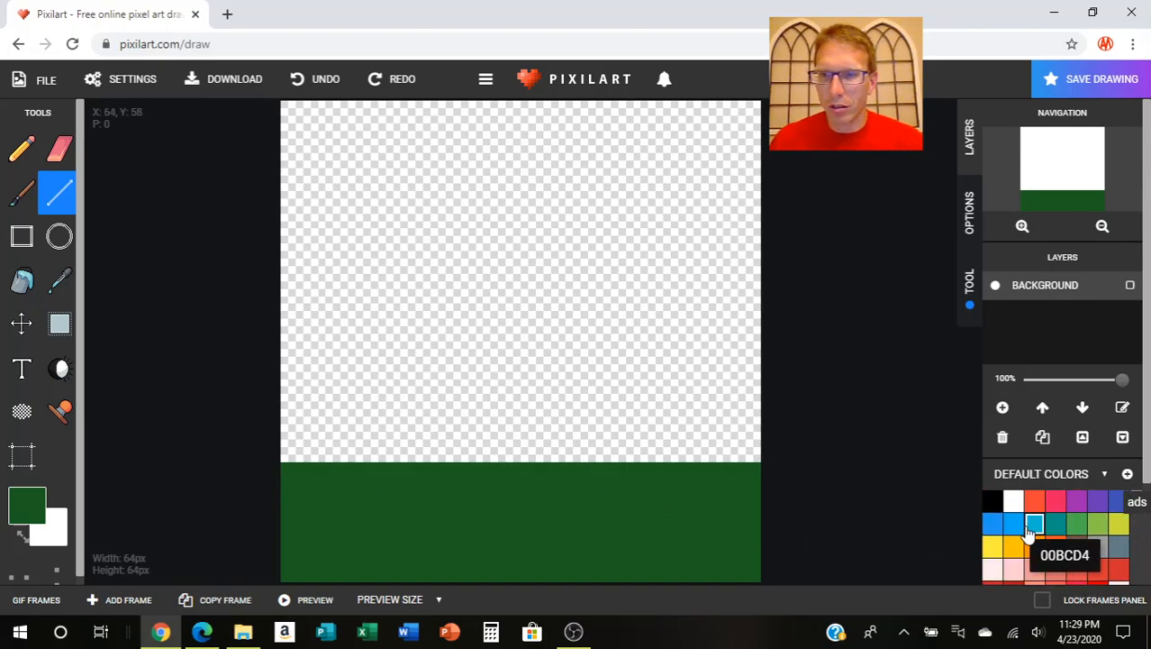
{"action": "left_click", "coordinate": [991, 501]}
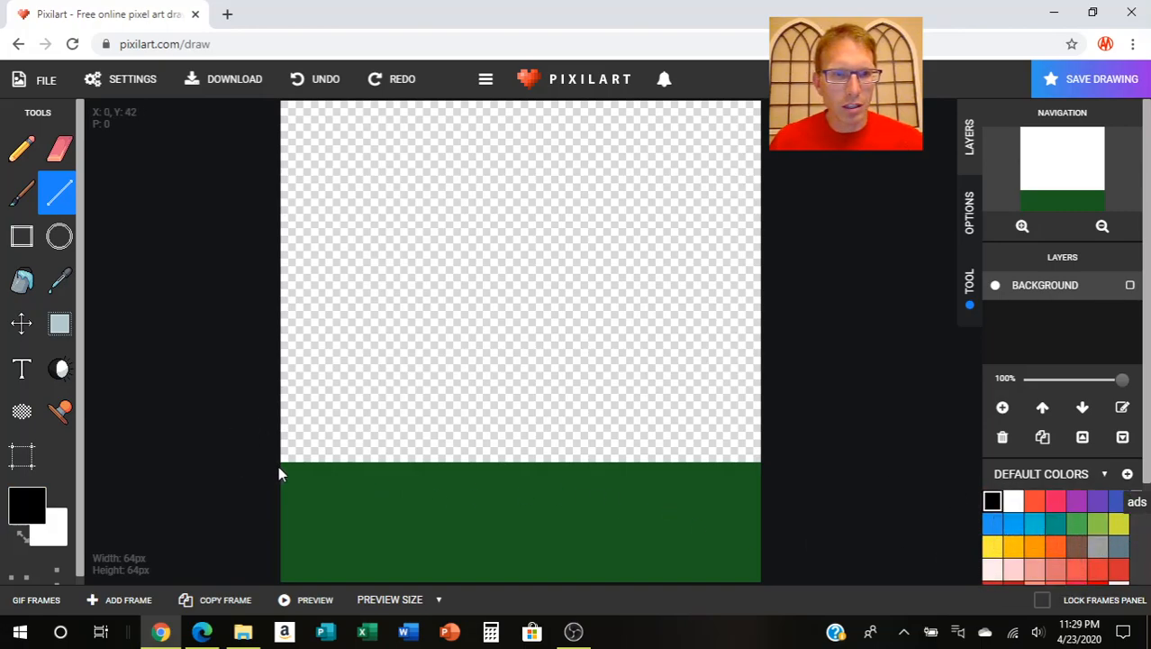
{"action": "mouse_move", "coordinate": [282, 464]}
{"action": "left_mouse_down"}
{"action": "mouse_move", "coordinate": [533, 489]}
{"action": "mouse_move", "coordinate": [729, 492]}
{"action": "mouse_move", "coordinate": [761, 481]}
{"action": "mouse_move", "coordinate": [758, 467]}
{"action": "left_mouse_up"}
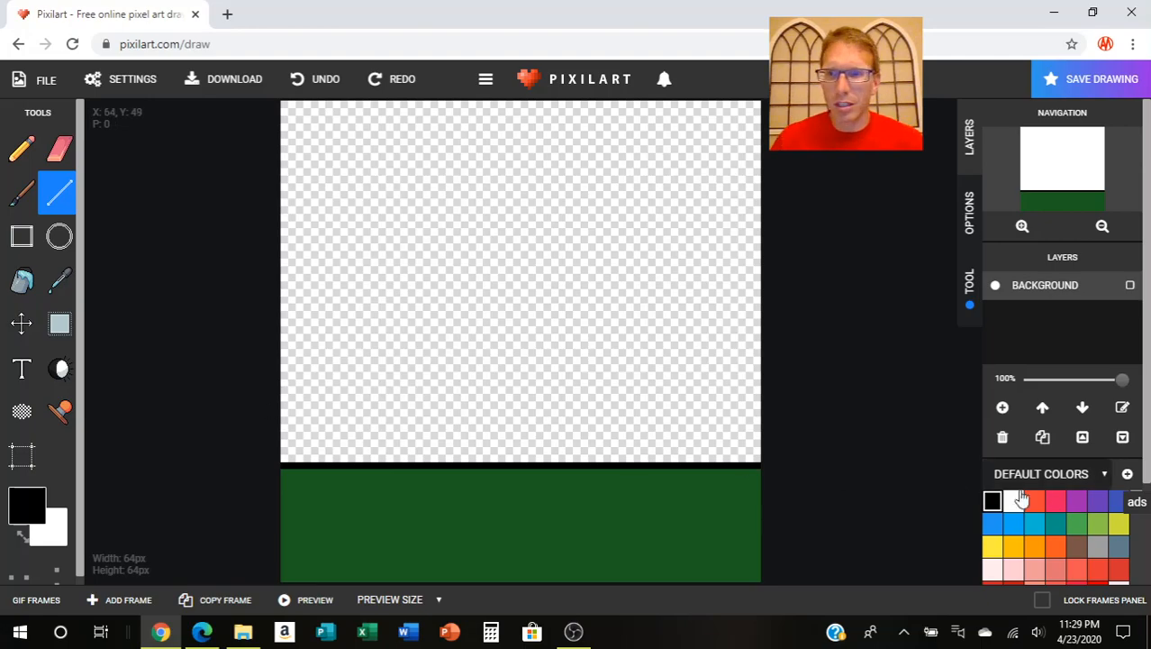
Step: Fill the empty area above the ground with blue 2196F3 as the sky
{"action": "left_click", "coordinate": [992, 524]}
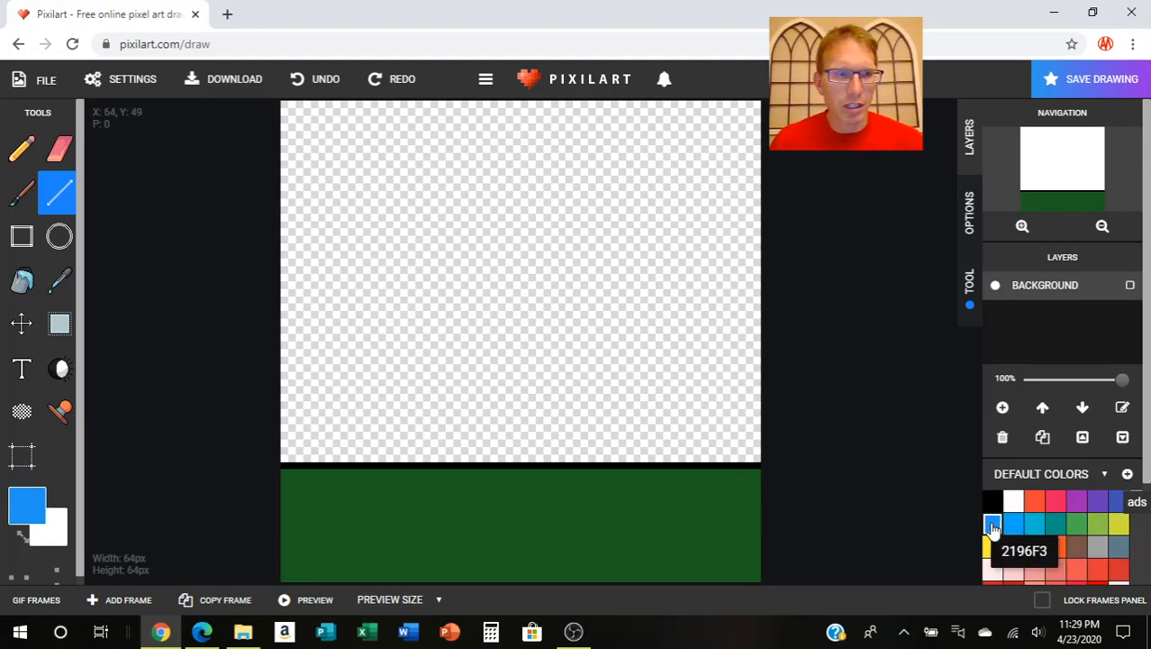
{"action": "left_click", "coordinate": [23, 280]}
{"action": "left_click", "coordinate": [463, 321]}
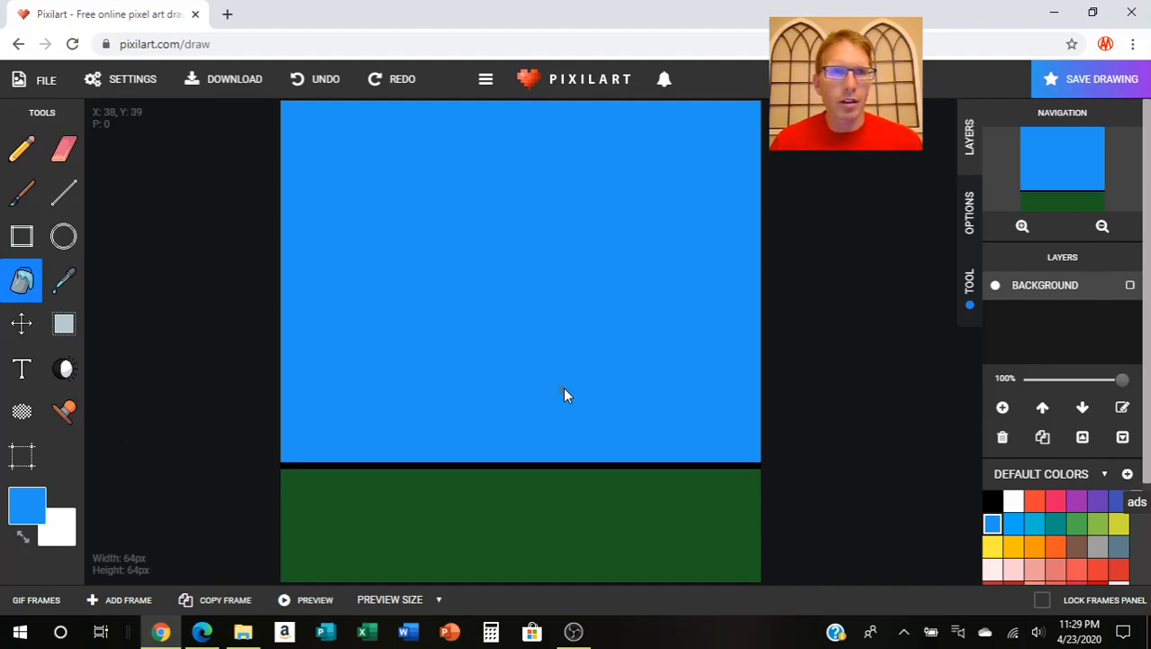
Step: Draw a black circle outline in the upper middle of the blue sky
{"action": "left_click", "coordinate": [64, 236]}
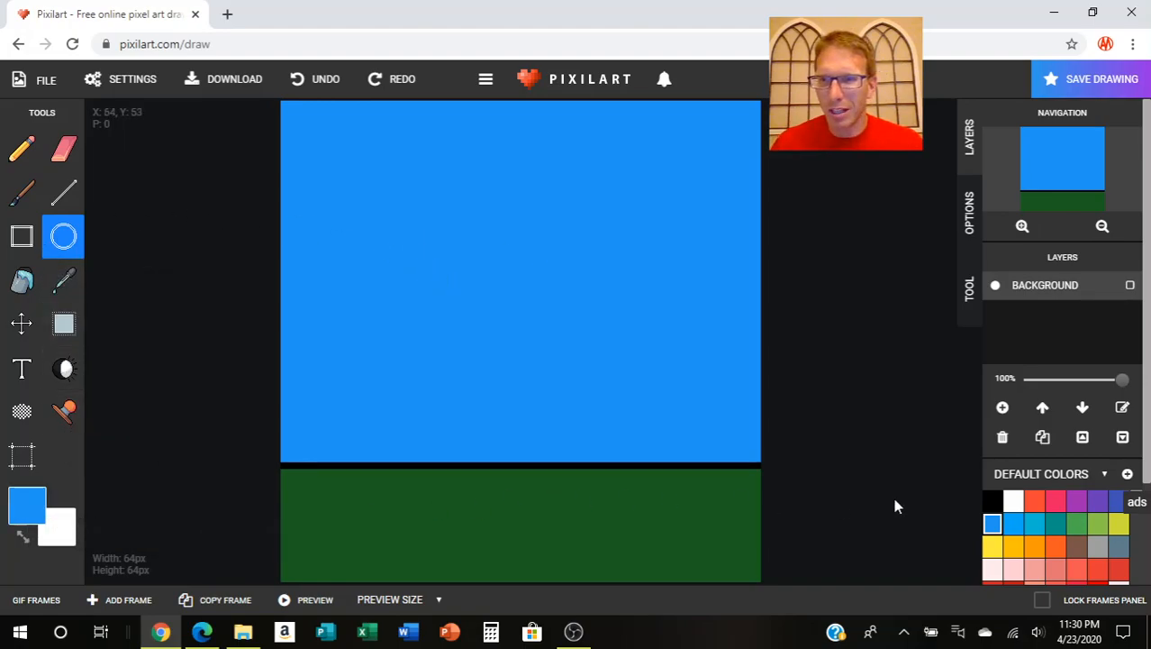
{"action": "left_click", "coordinate": [992, 500]}
{"action": "left_click_drag", "start_coordinate": [464, 171], "coordinate": [567, 232]}
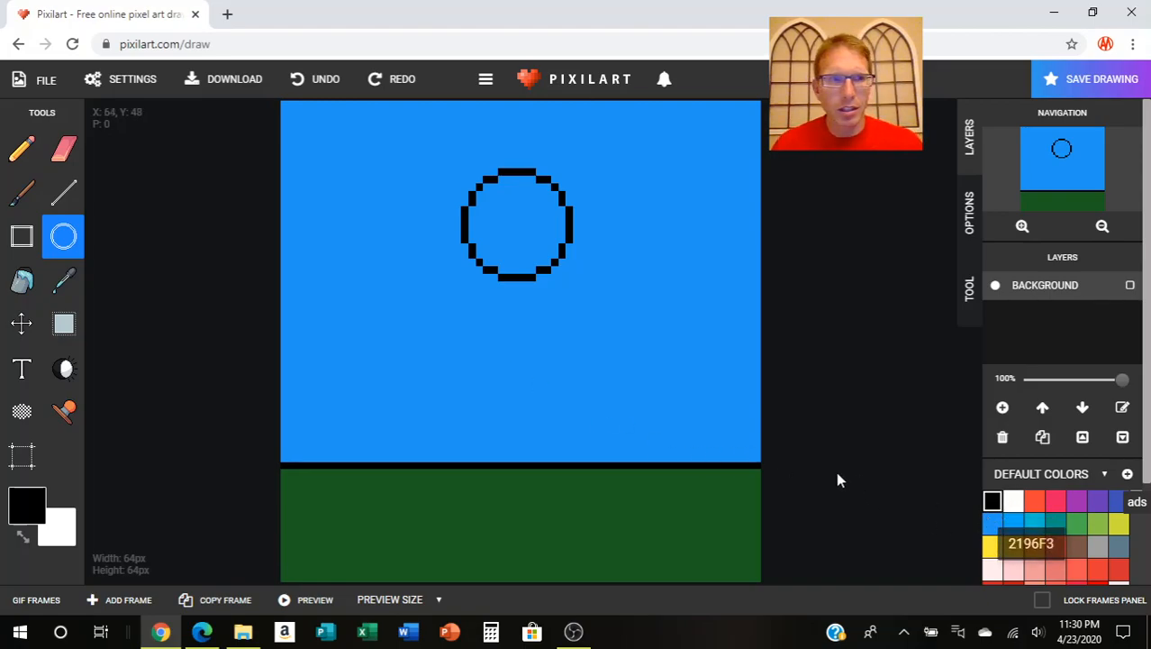
Step: Fill the inside of the black circle outline with red d50000
{"action": "left_click", "coordinate": [21, 287]}
{"action": "scroll", "coordinate": [1036, 536], "scroll_direction": "down", "scroll_amount": 3}
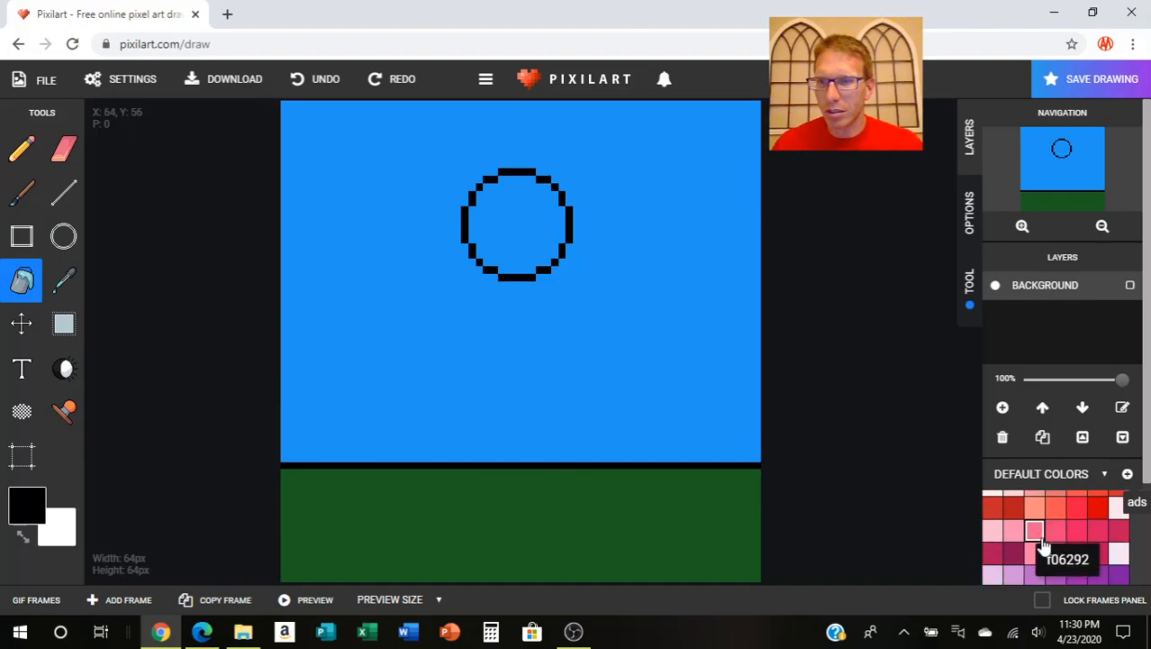
{"action": "scroll", "coordinate": [1045, 540], "scroll_direction": "up", "scroll_amount": 3}
{"action": "scroll", "coordinate": [1068, 551], "scroll_direction": "down", "scroll_amount": 3}
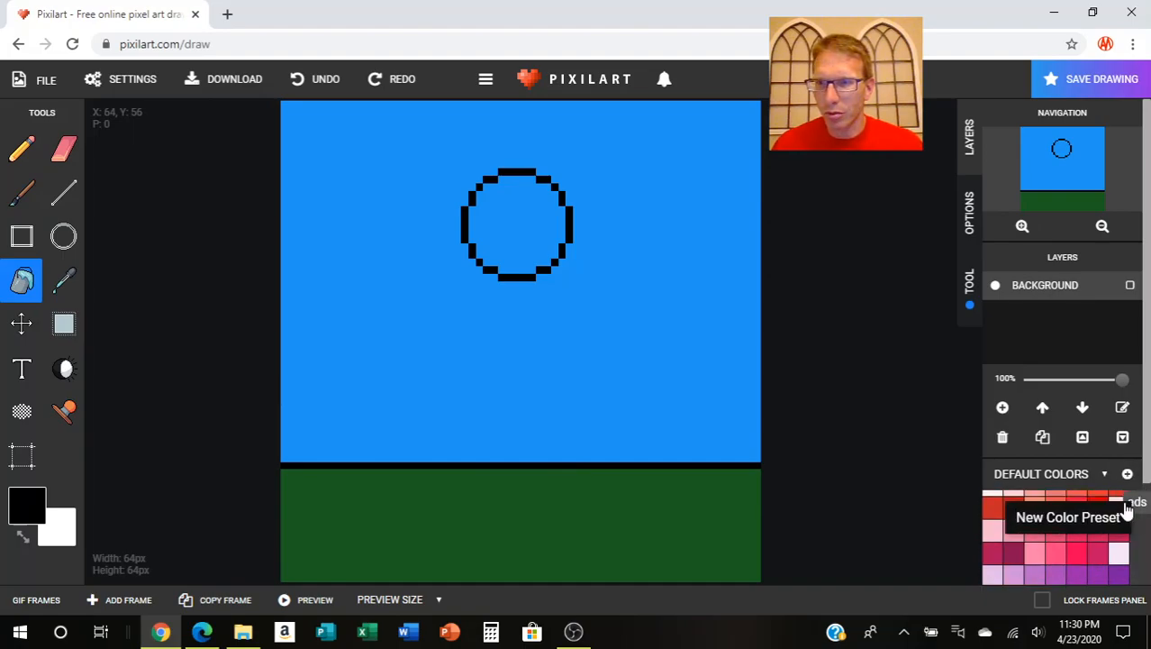
{"action": "scroll", "coordinate": [1139, 545], "scroll_direction": "down", "scroll_amount": 5}
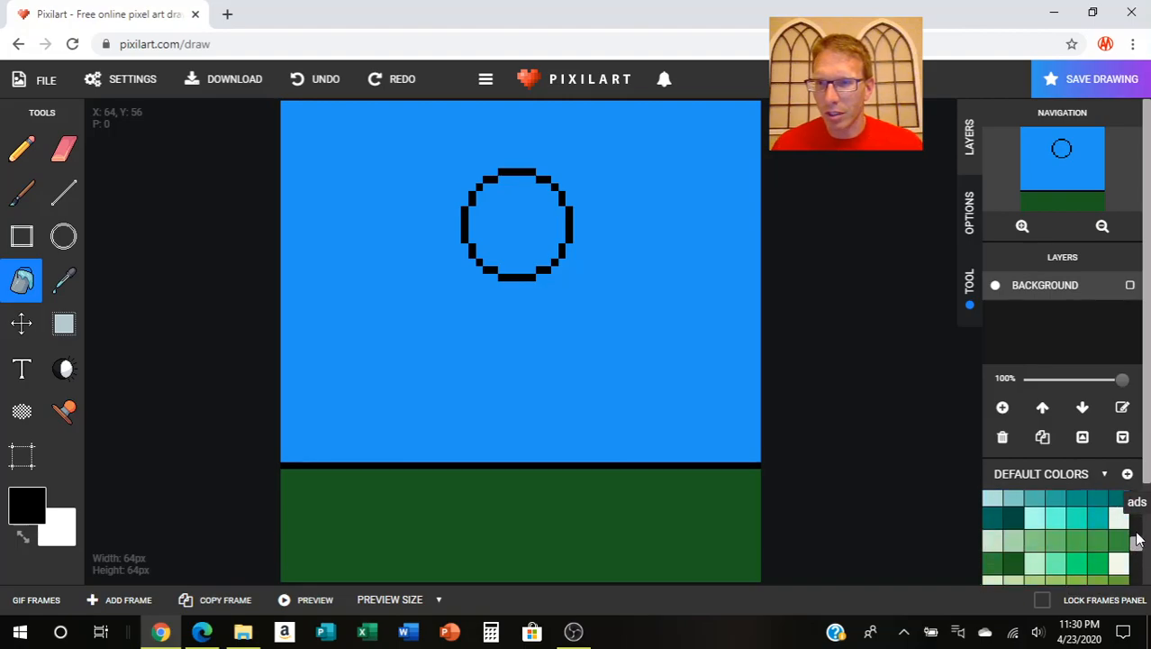
{"action": "scroll", "coordinate": [1135, 529], "scroll_direction": "up", "scroll_amount": 3}
{"action": "scroll", "coordinate": [1135, 525], "scroll_direction": "up", "scroll_amount": 4}
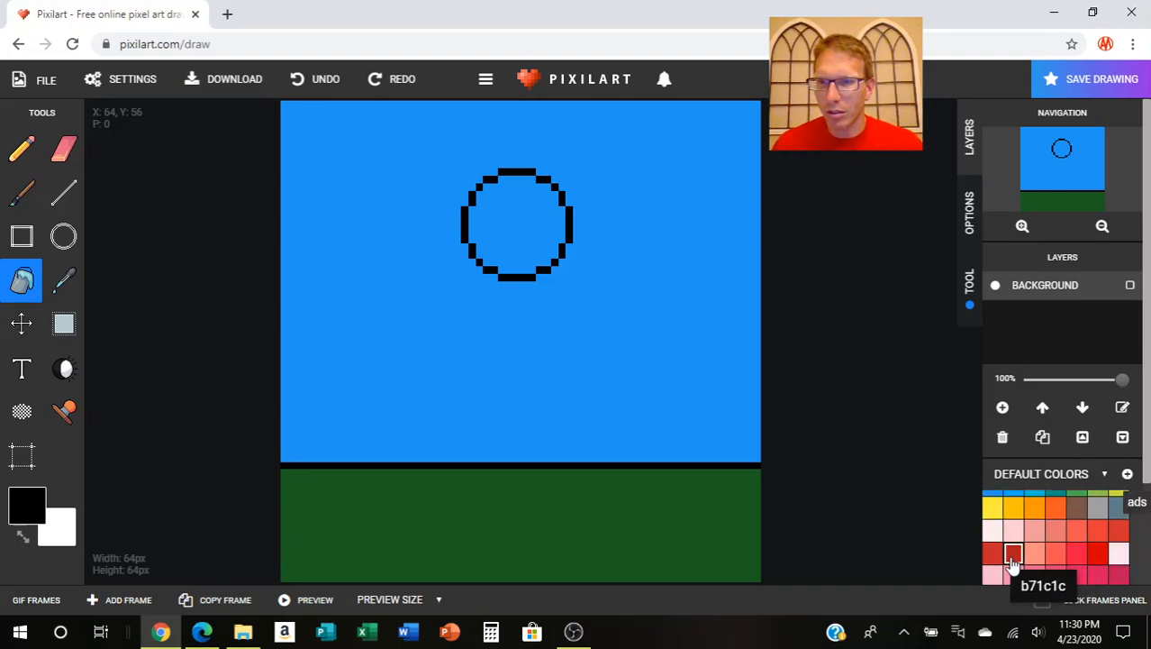
{"action": "left_click", "coordinate": [1098, 555]}
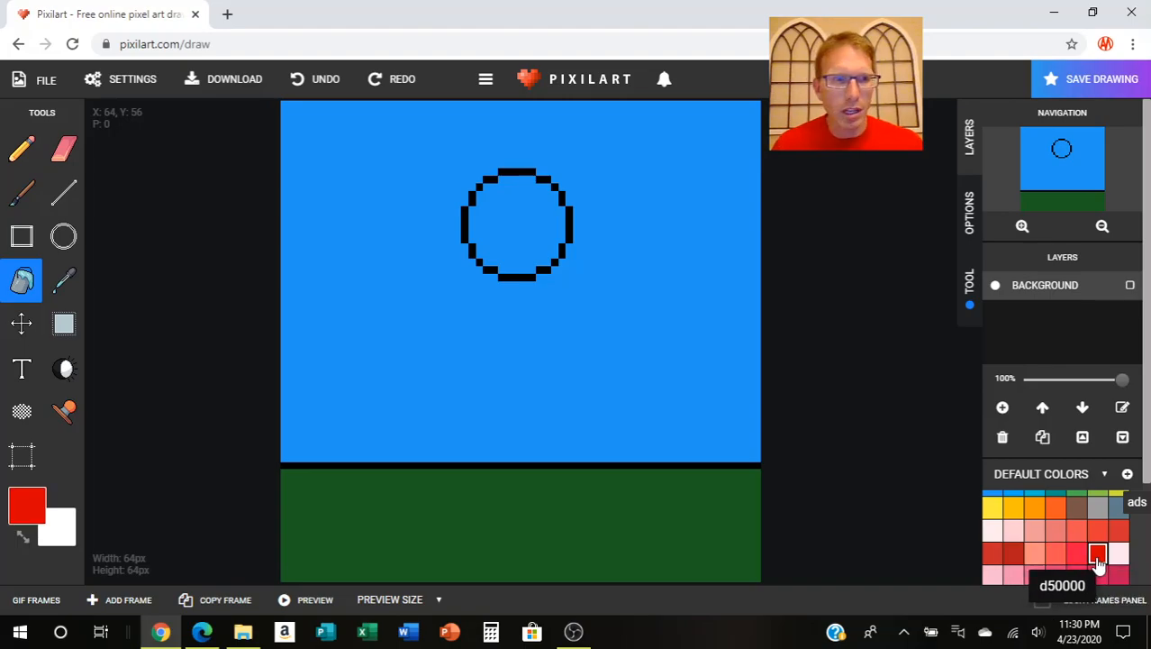
{"action": "left_click", "coordinate": [509, 242]}
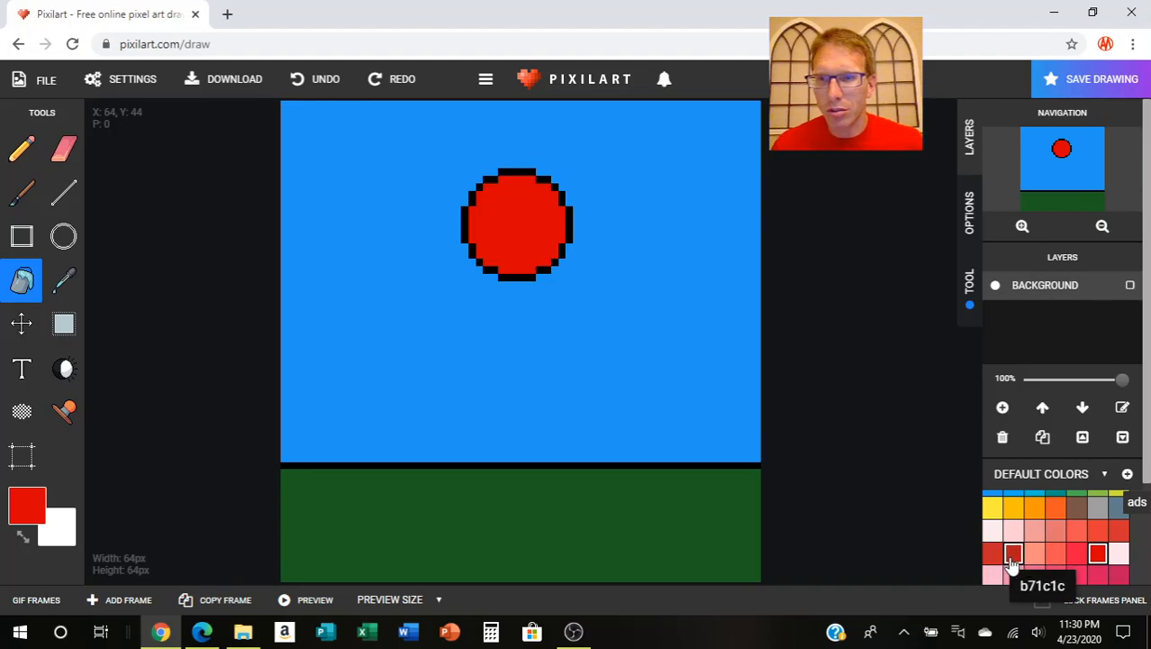
{"action": "scroll", "coordinate": [1057, 563], "scroll_direction": "down", "scroll_amount": 1}
{"action": "scroll", "coordinate": [1054, 559], "scroll_direction": "down", "scroll_amount": 3}
{"action": "scroll", "coordinate": [1054, 559], "scroll_direction": "up", "scroll_amount": 2}
{"action": "scroll", "coordinate": [994, 520], "scroll_direction": "up", "scroll_amount": 3}
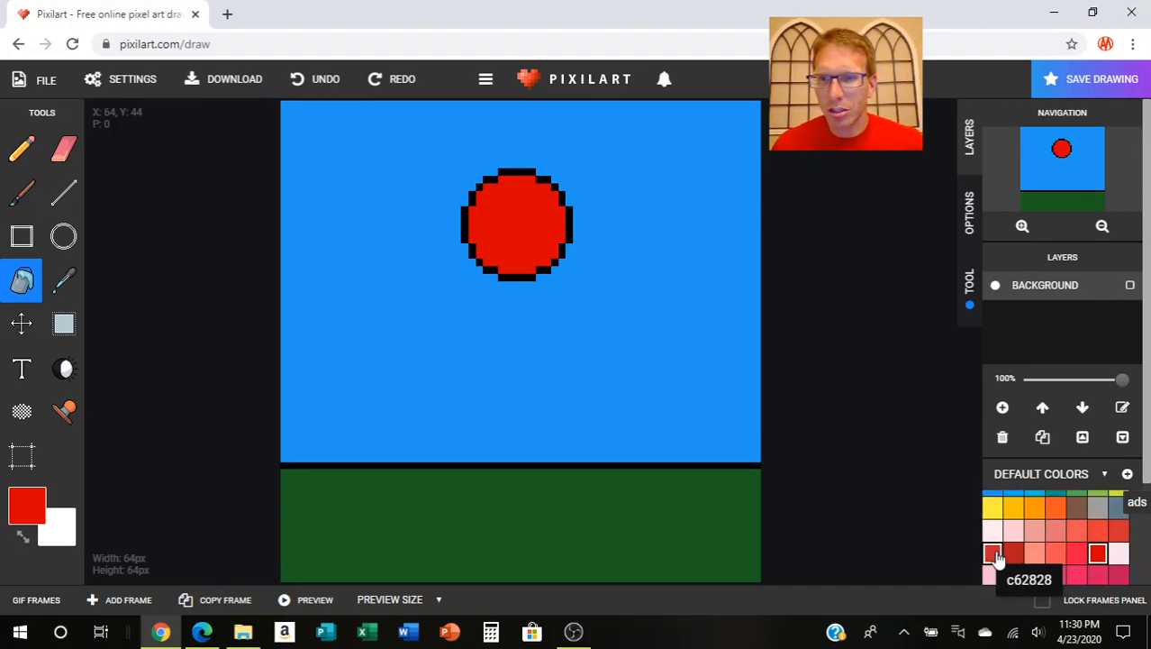
{"action": "left_click", "coordinate": [1098, 553]}
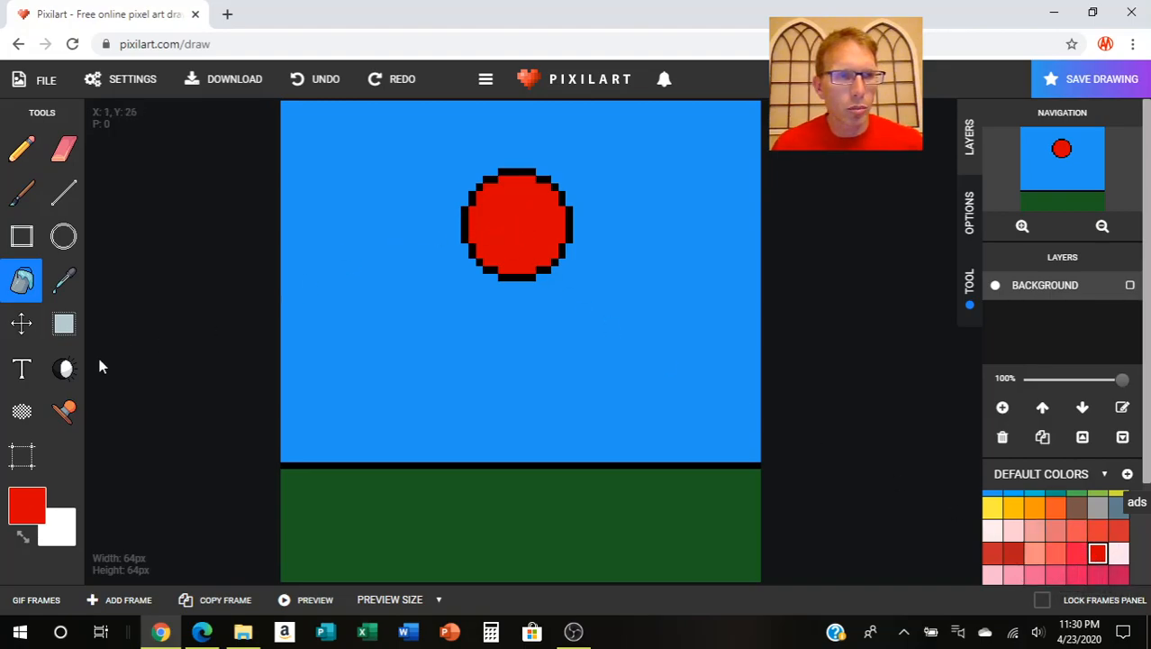
Step: Try the Dithering tool in black on the sky below the circle and undo the test patch
{"action": "left_click", "coordinate": [22, 413]}
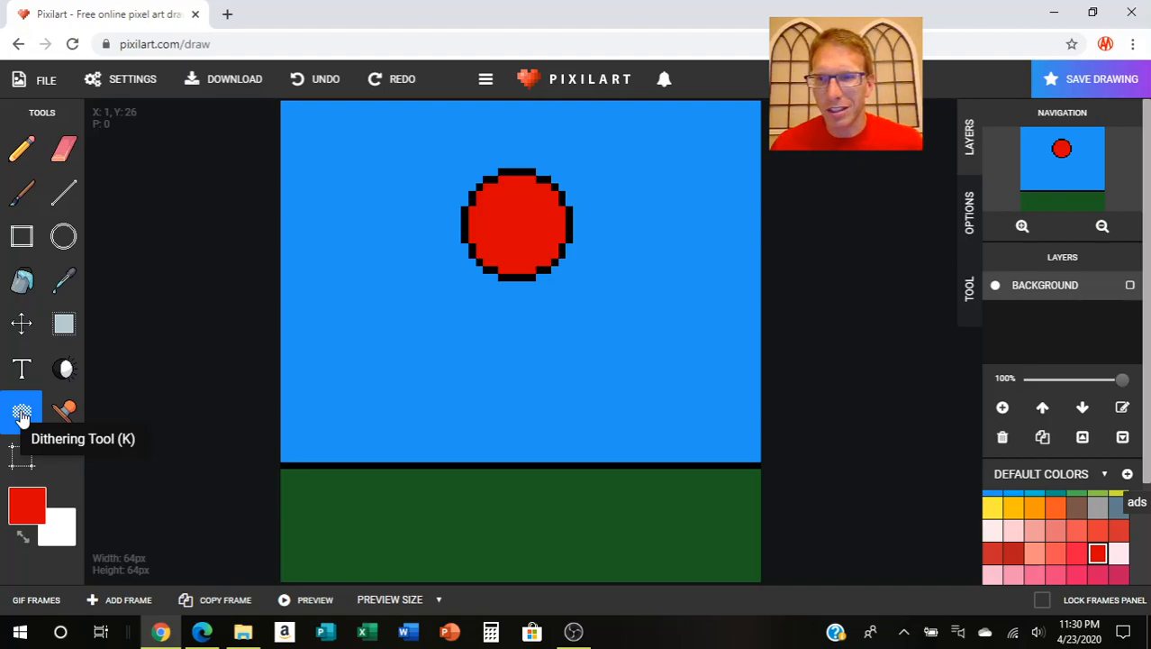
{"action": "scroll", "coordinate": [991, 541], "scroll_direction": "up", "scroll_amount": 2}
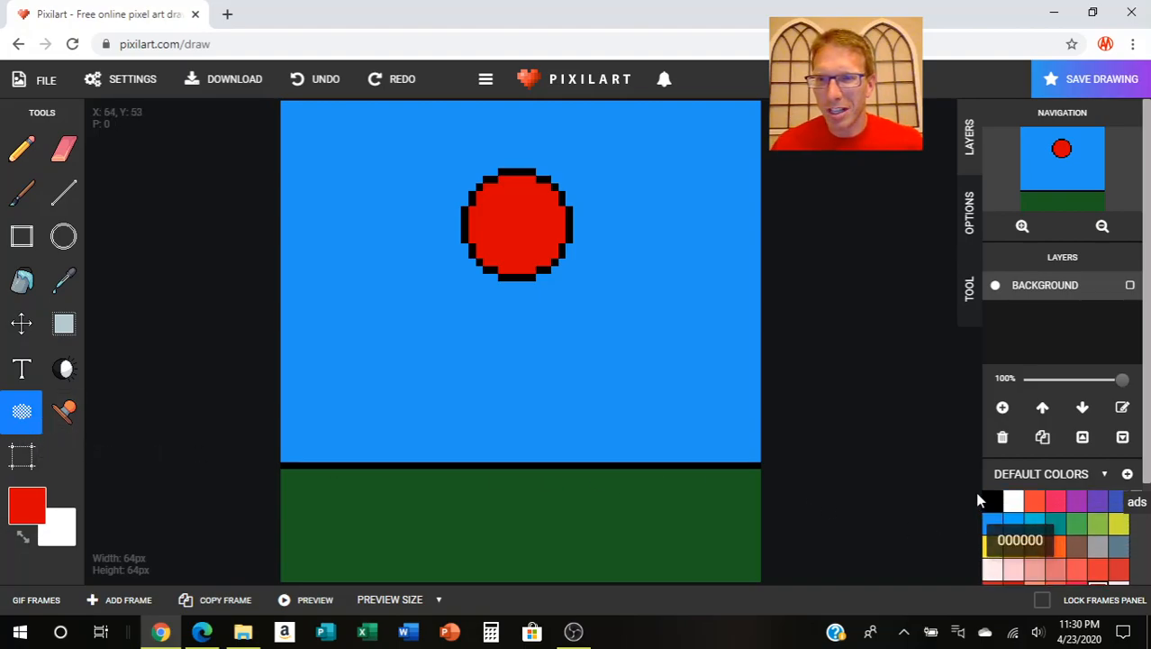
{"action": "left_click", "coordinate": [991, 501]}
{"action": "mouse_move", "coordinate": [392, 325]}
{"action": "left_mouse_down"}
{"action": "mouse_move", "coordinate": [447, 330]}
{"action": "mouse_move", "coordinate": [425, 334]}
{"action": "mouse_move", "coordinate": [428, 350]}
{"action": "mouse_move", "coordinate": [452, 349]}
{"action": "mouse_move", "coordinate": [398, 349]}
{"action": "mouse_move", "coordinate": [432, 338]}
{"action": "mouse_move", "coordinate": [416, 358]}
{"action": "mouse_move", "coordinate": [456, 359]}
{"action": "mouse_move", "coordinate": [336, 340]}
{"action": "mouse_move", "coordinate": [433, 343]}
{"action": "mouse_move", "coordinate": [428, 361]}
{"action": "mouse_move", "coordinate": [485, 364]}
{"action": "left_mouse_up"}
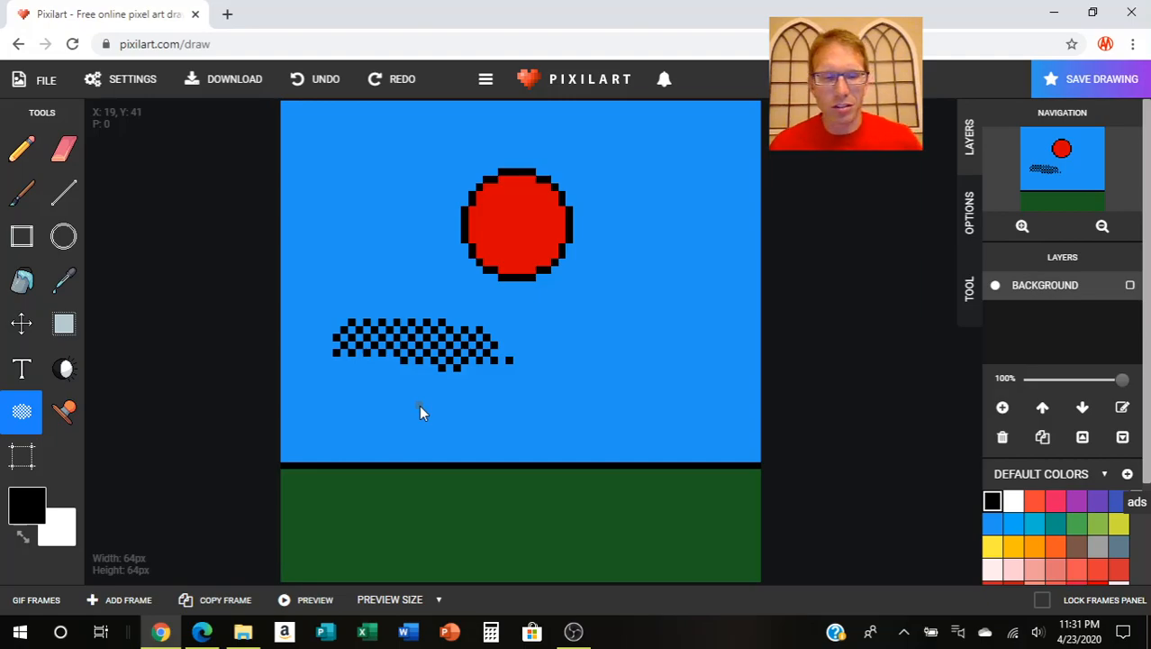
{"action": "left_click", "coordinate": [305, 79]}
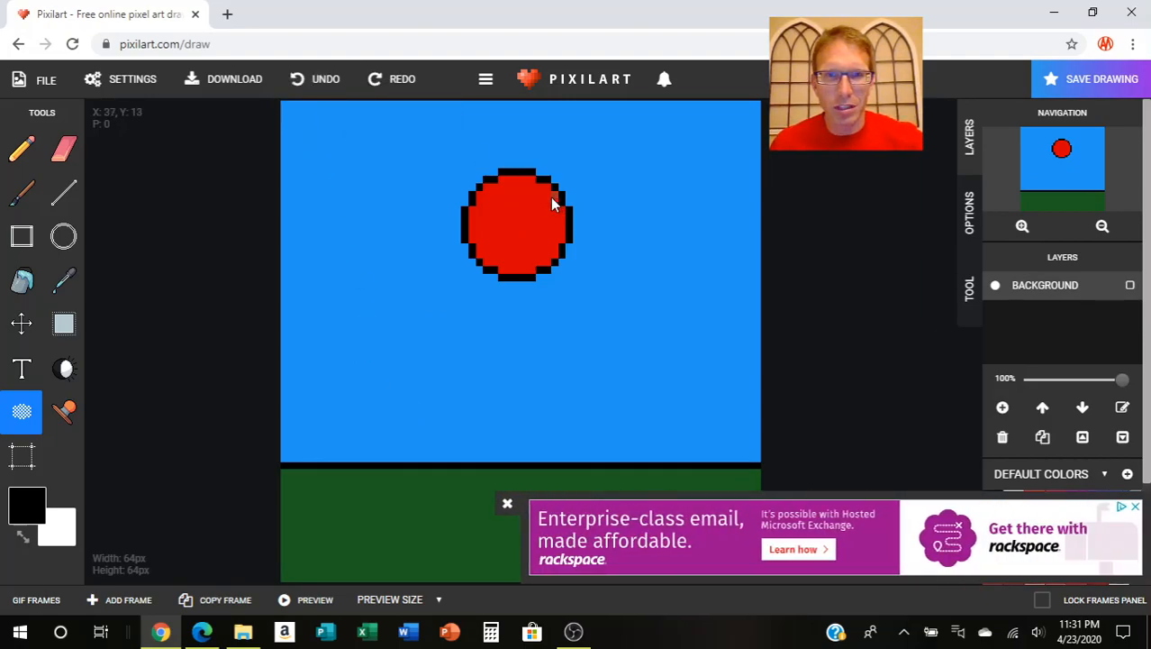
Step: Try shading the lower-right part of the red circle with black dithering, dismiss the ad banner, and undo the shading
{"action": "mouse_move", "coordinate": [551, 227]}
{"action": "left_mouse_down"}
{"action": "mouse_move", "coordinate": [553, 258]}
{"action": "mouse_move", "coordinate": [505, 262]}
{"action": "left_mouse_up"}
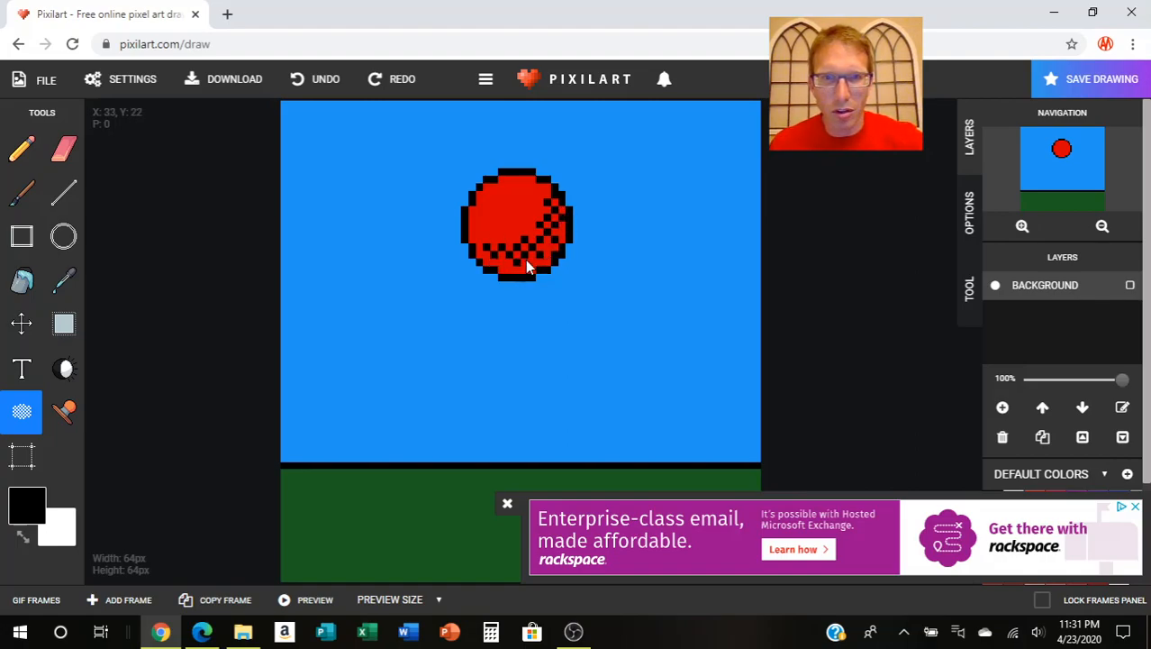
{"action": "left_click_drag", "start_coordinate": [543, 270], "coordinate": [513, 275]}
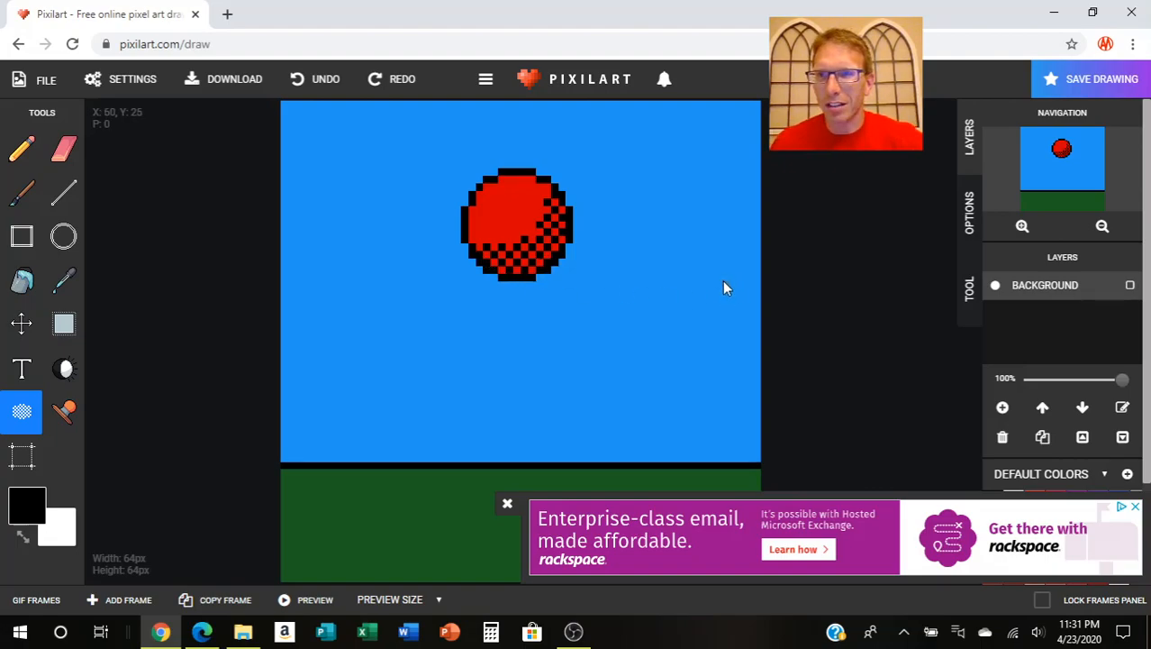
{"action": "left_click", "coordinate": [505, 506]}
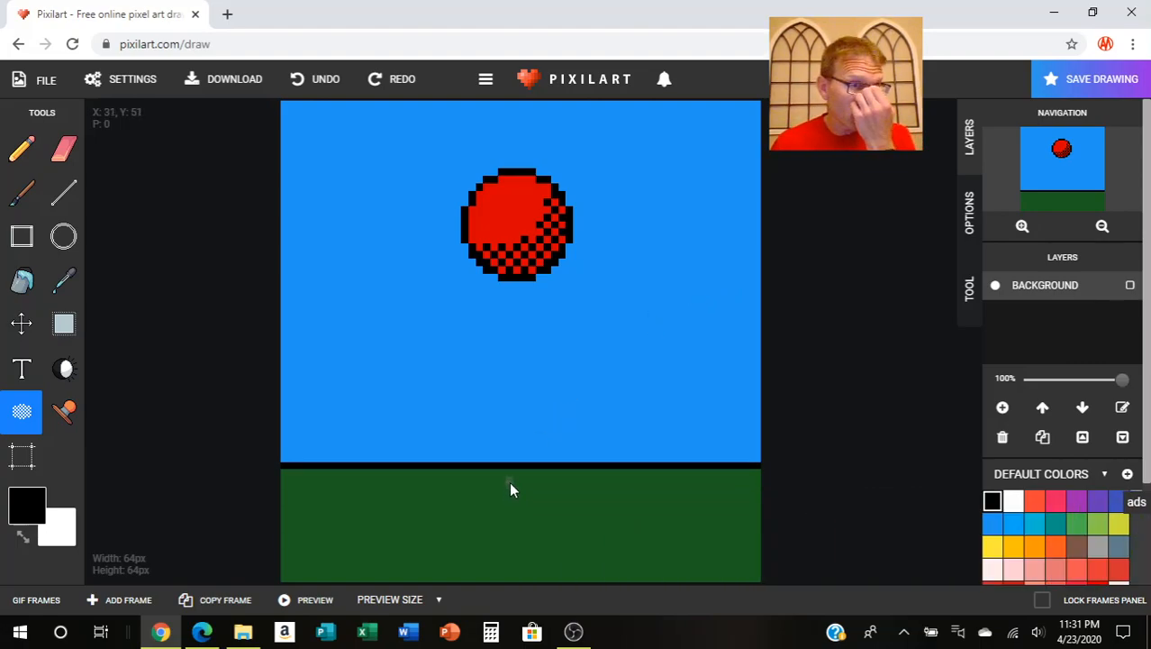
{"action": "left_click", "coordinate": [322, 91]}
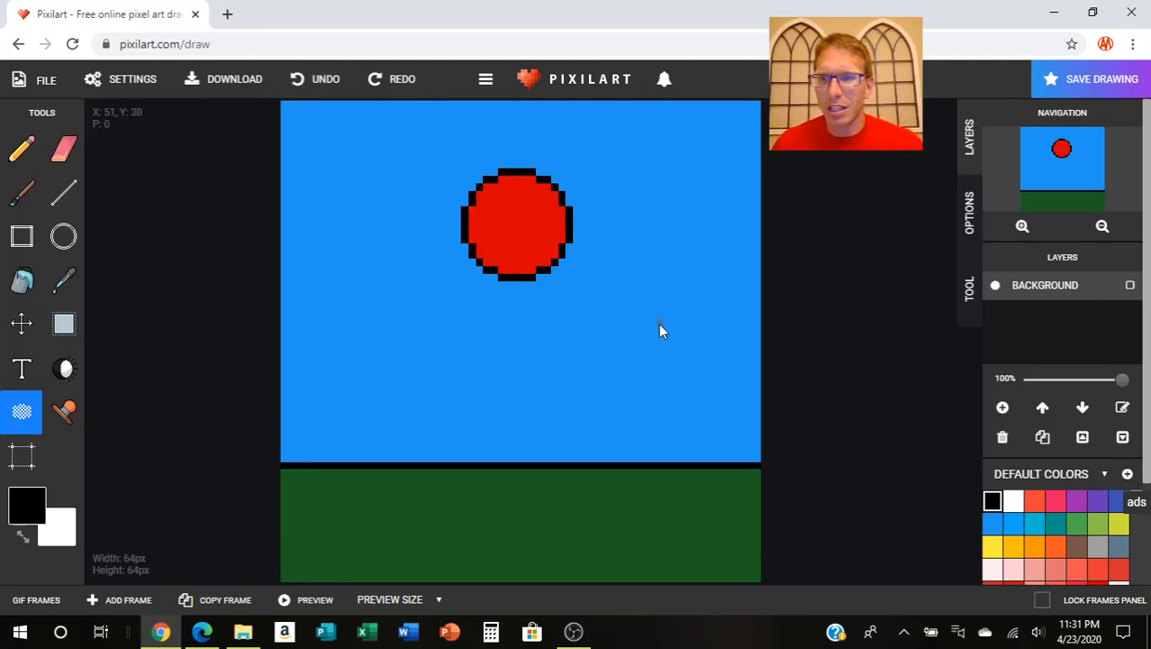
Step: Pencil a diagonal band of lighter red across the middle of the ball and a pink band directly above it
{"action": "scroll", "coordinate": [1096, 569], "scroll_direction": "down", "scroll_amount": 2}
{"action": "scroll", "coordinate": [1061, 542], "scroll_direction": "up", "scroll_amount": 2}
{"action": "scroll", "coordinate": [1061, 542], "scroll_direction": "down", "scroll_amount": 2}
{"action": "scroll", "coordinate": [1059, 523], "scroll_direction": "up", "scroll_amount": 1}
{"action": "scroll", "coordinate": [1060, 523], "scroll_direction": "up", "scroll_amount": 2}
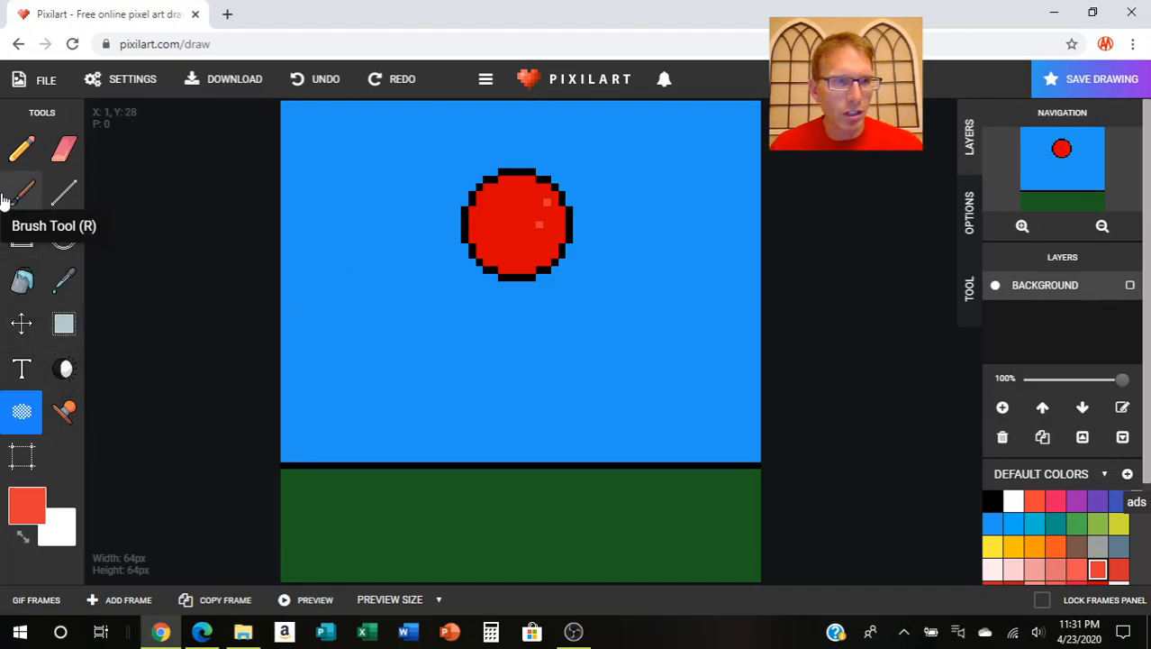
{"action": "left_click", "coordinate": [20, 151]}
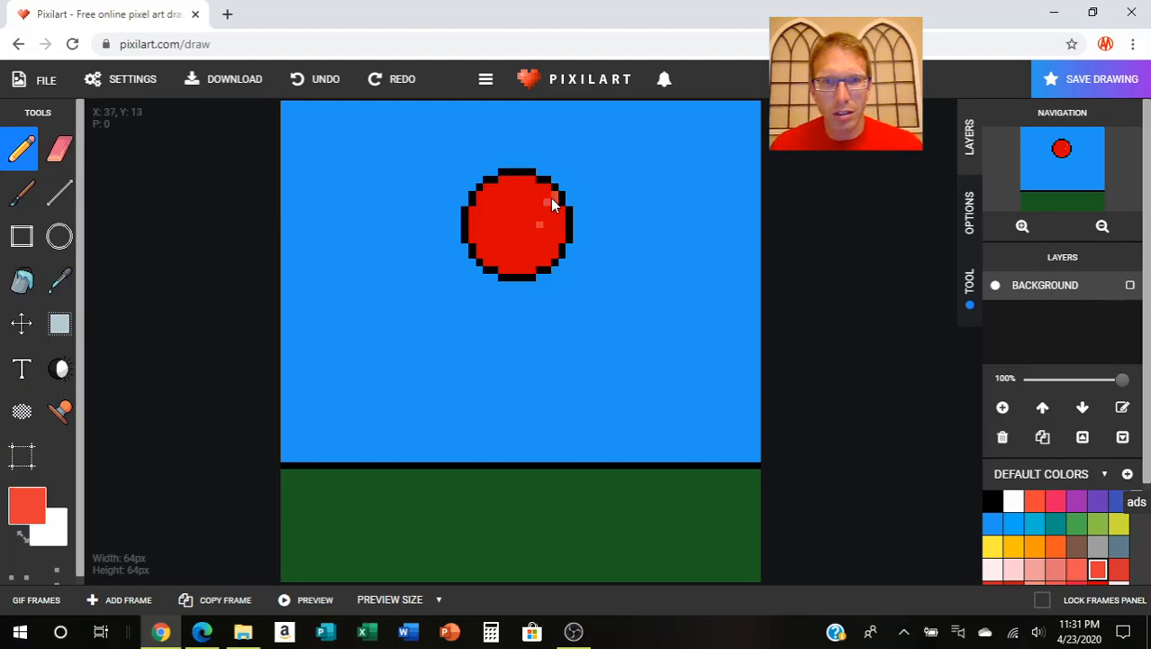
{"action": "left_click", "coordinate": [483, 251]}
{"action": "left_click_drag", "start_coordinate": [484, 242], "coordinate": [512, 253]}
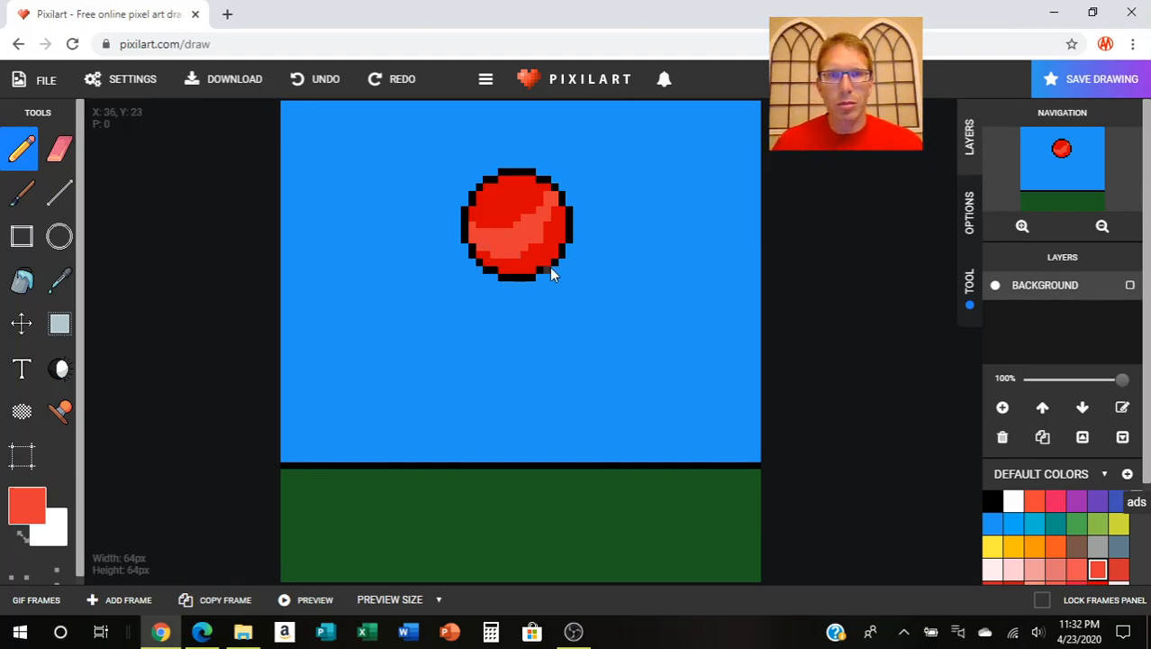
{"action": "left_click", "coordinate": [1057, 571]}
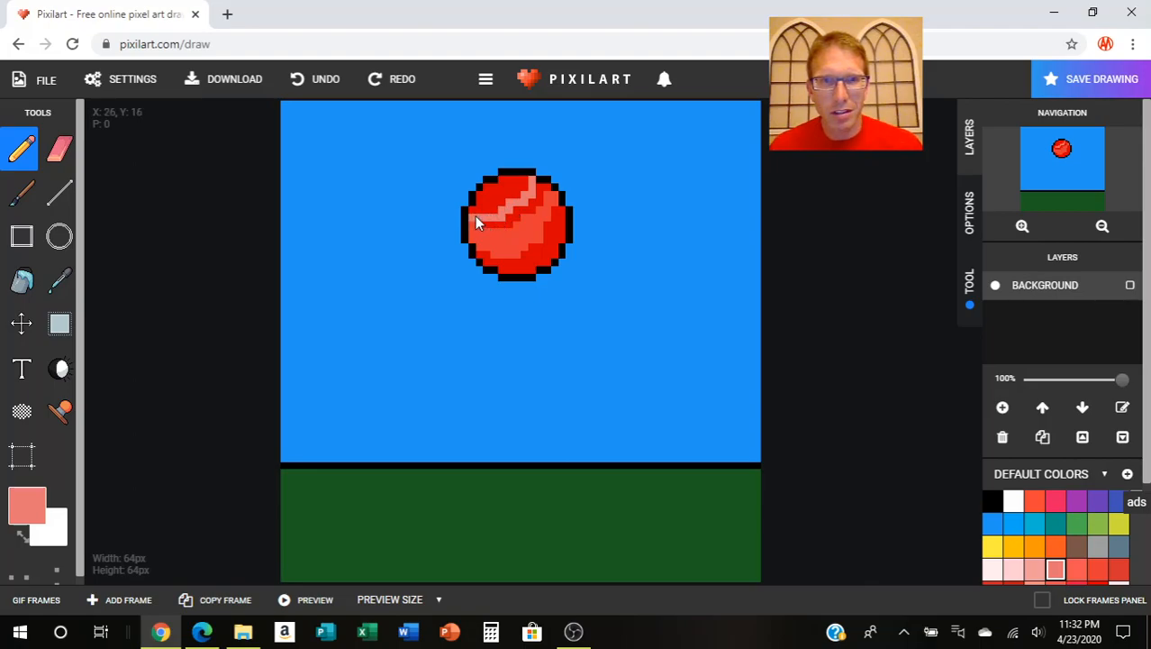
{"action": "left_click_drag", "start_coordinate": [508, 225], "coordinate": [547, 194]}
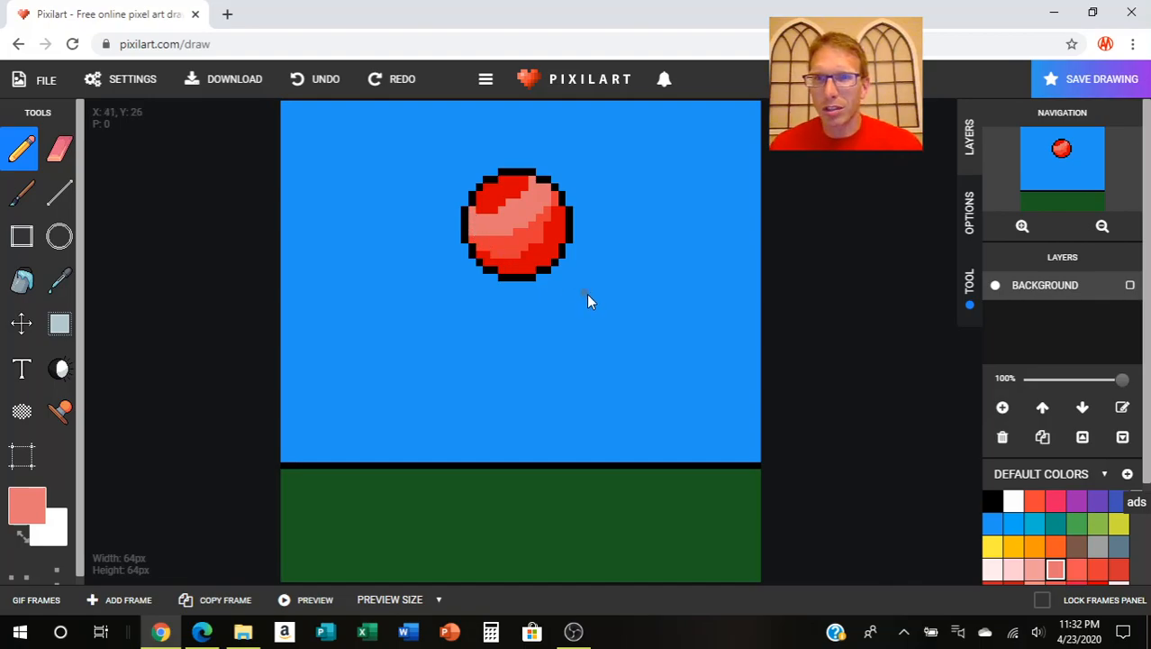
Step: Pencil dark red b71c1c shading along the ball's lower-right side and fill the remaining bottom area with it
{"action": "scroll", "coordinate": [991, 473], "scroll_direction": "down", "scroll_amount": 1}
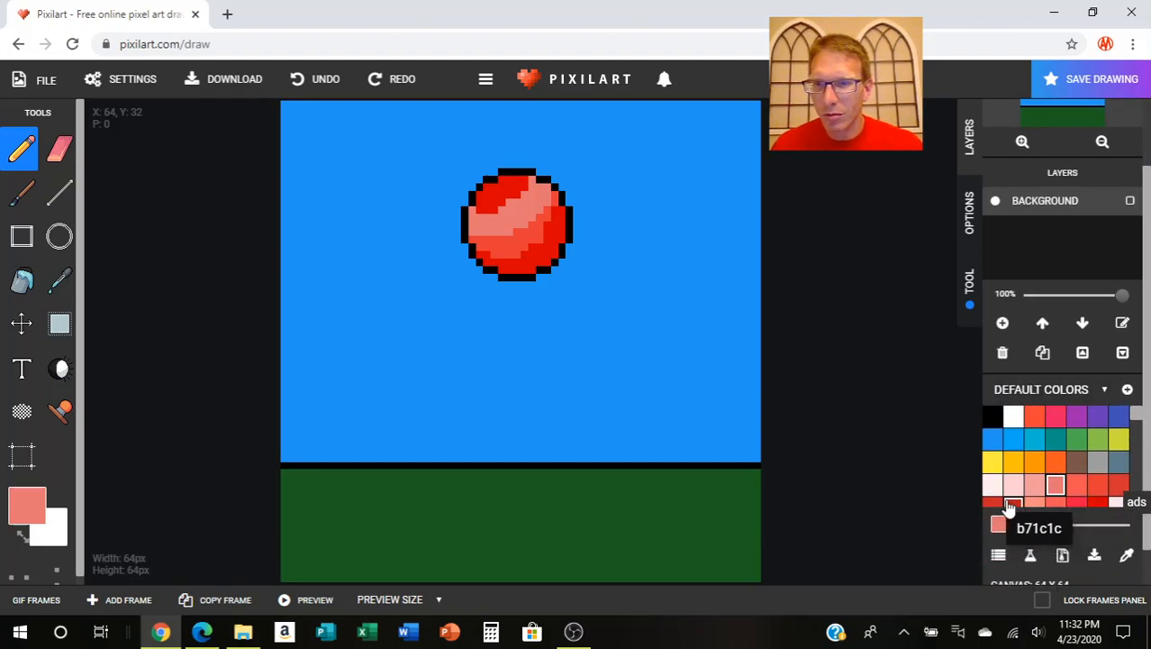
{"action": "left_click", "coordinate": [1014, 503]}
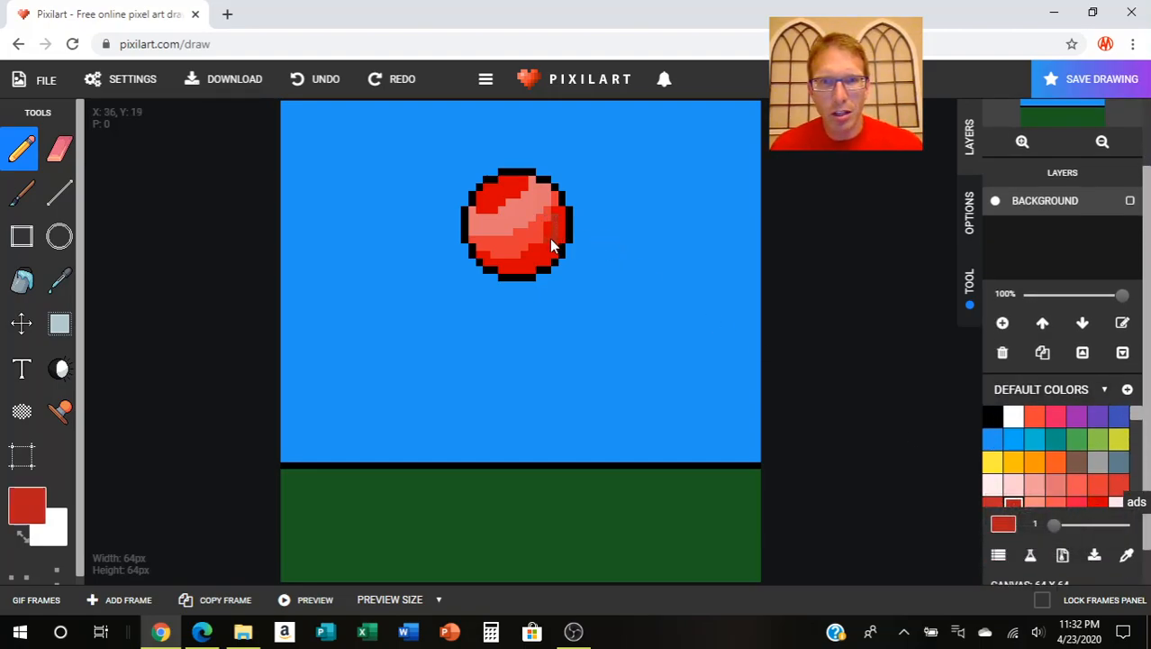
{"action": "left_click_drag", "start_coordinate": [547, 234], "coordinate": [555, 218]}
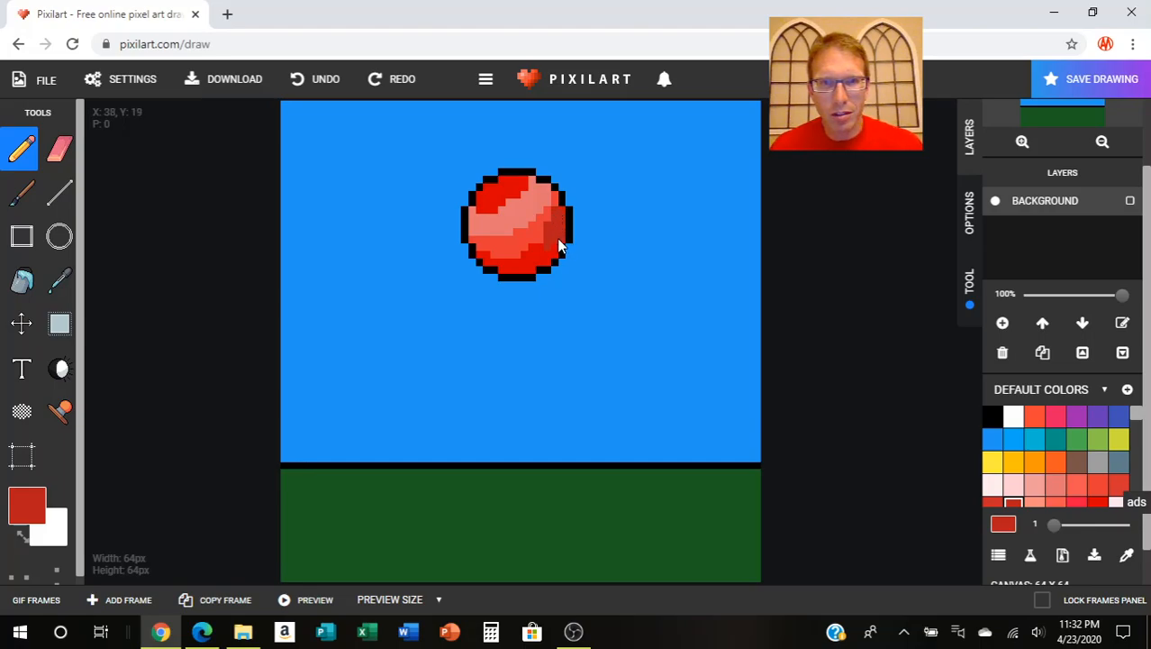
{"action": "left_click_drag", "start_coordinate": [538, 255], "coordinate": [547, 260]}
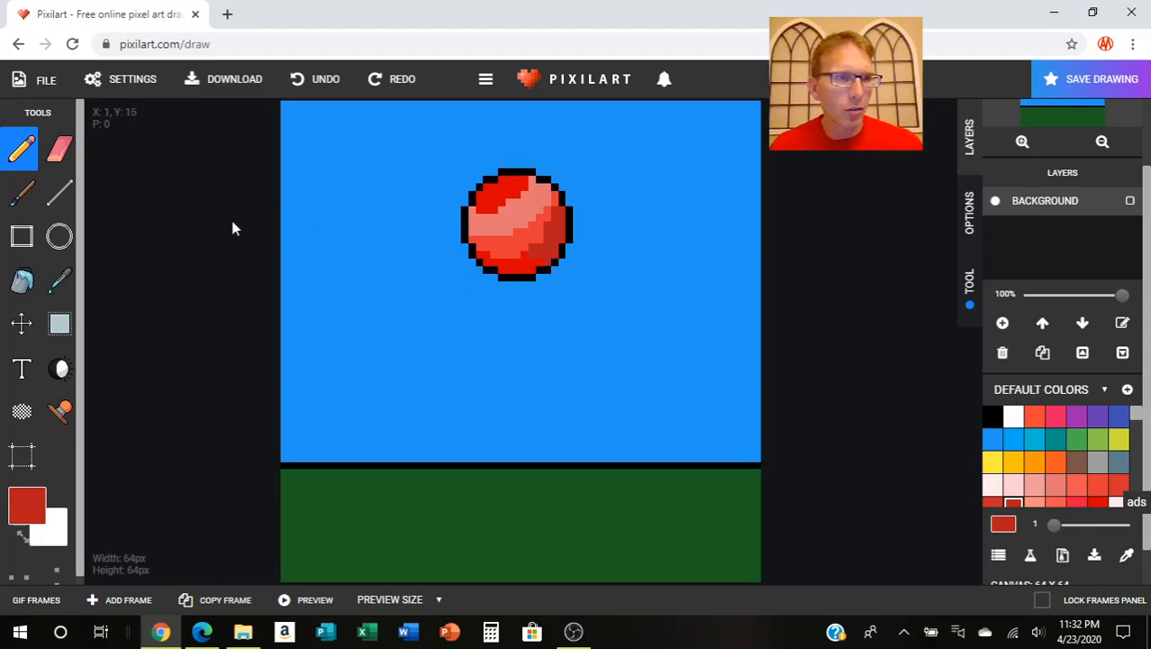
{"action": "left_click", "coordinate": [22, 280]}
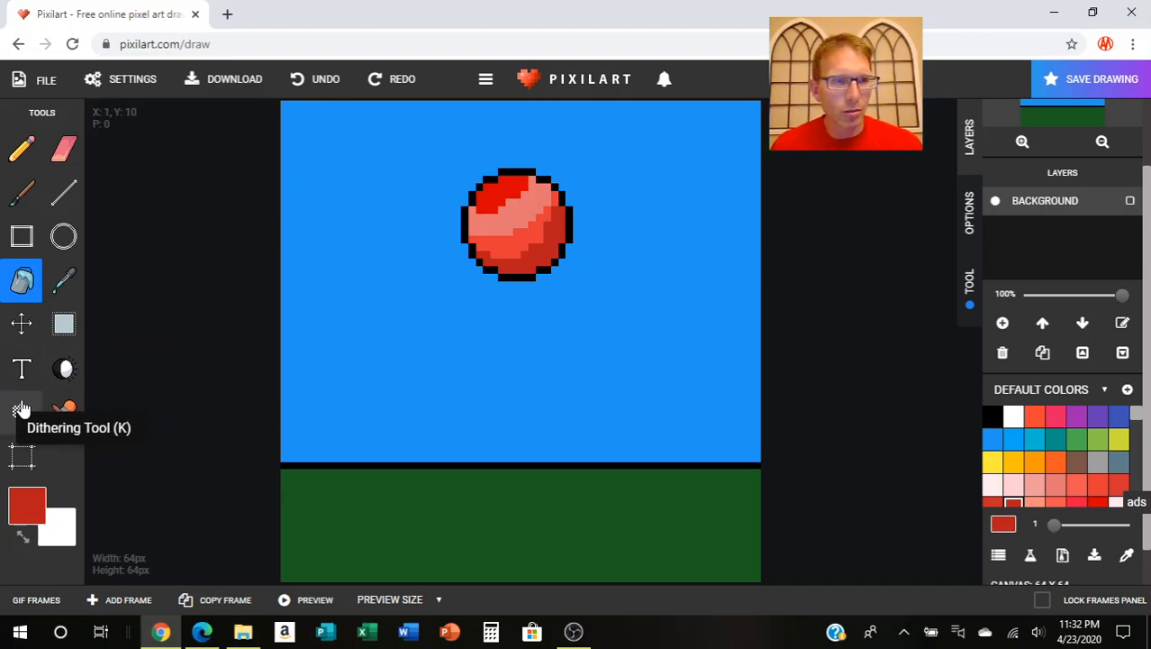
Step: Sample the pink from the ball and fill its remaining bright red upper-left area with it
{"action": "left_click", "coordinate": [64, 279]}
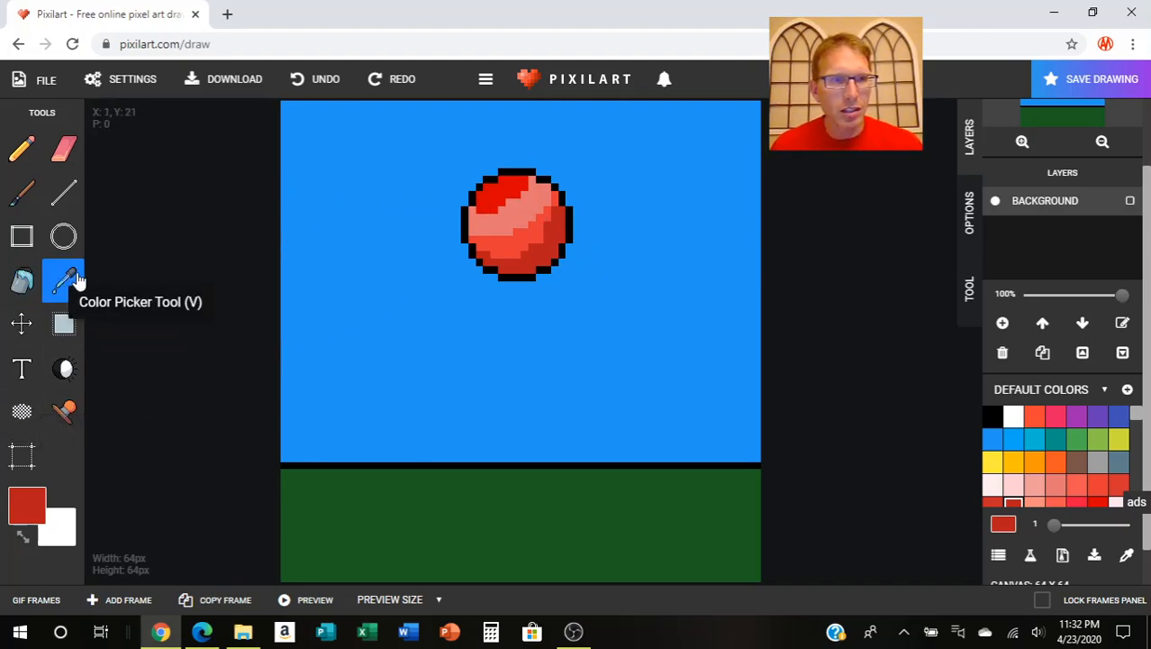
{"action": "left_click", "coordinate": [524, 213]}
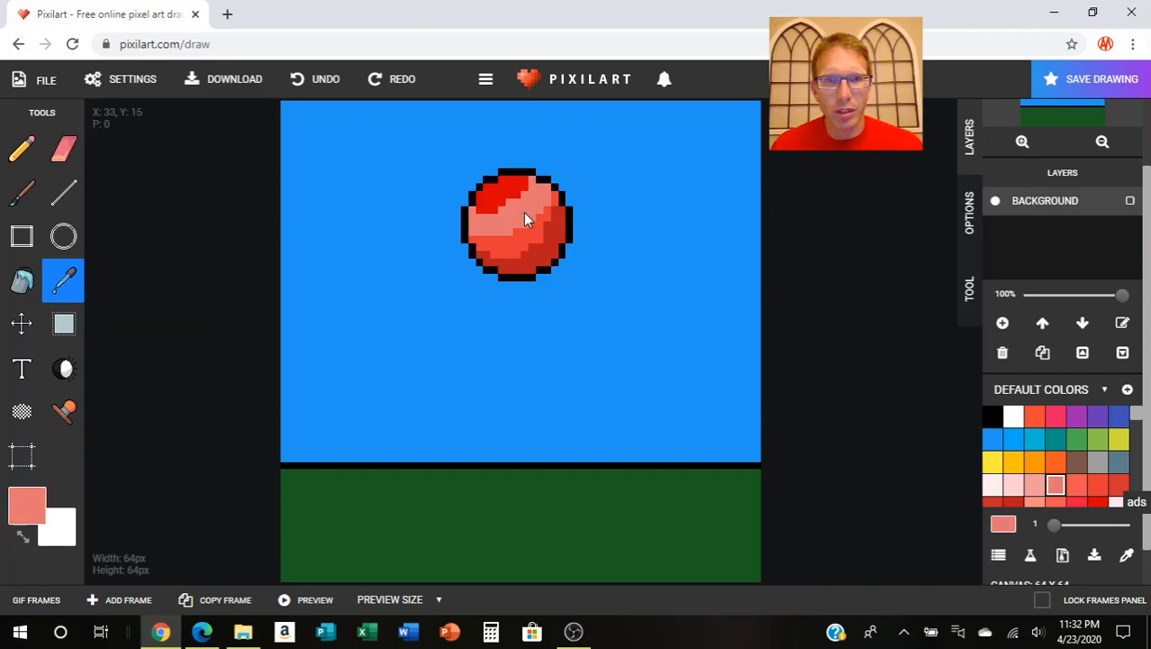
{"action": "left_click", "coordinate": [22, 279]}
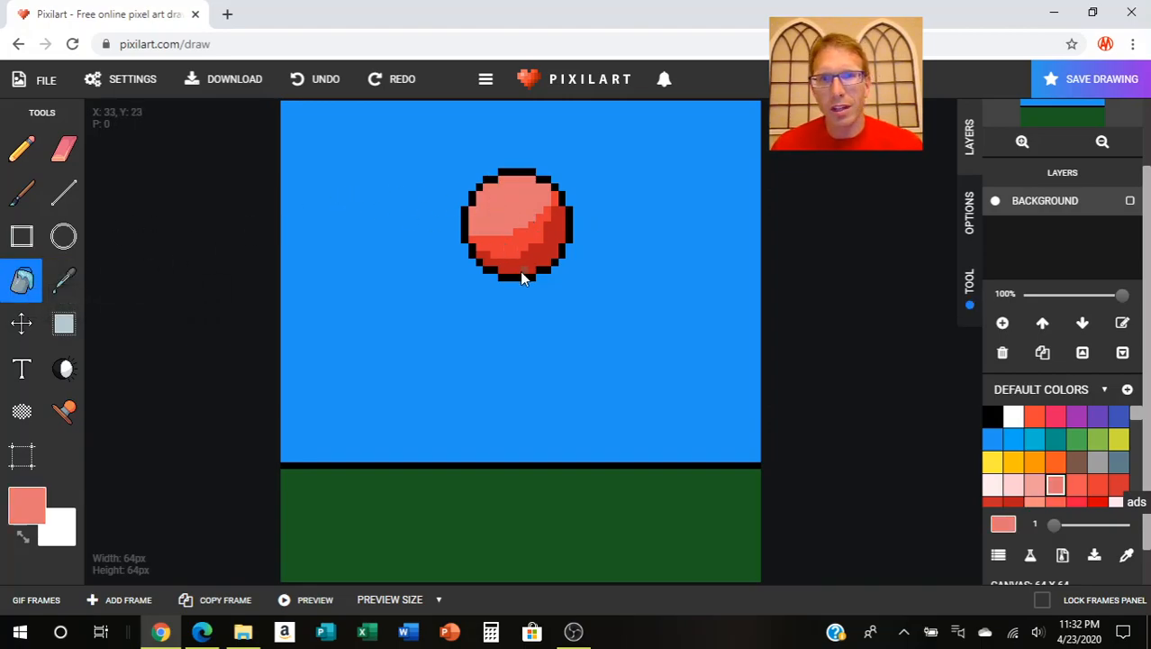
Step: Pencil a small white ffffff highlight in the upper-left part of the ball
{"action": "left_click", "coordinate": [1013, 415]}
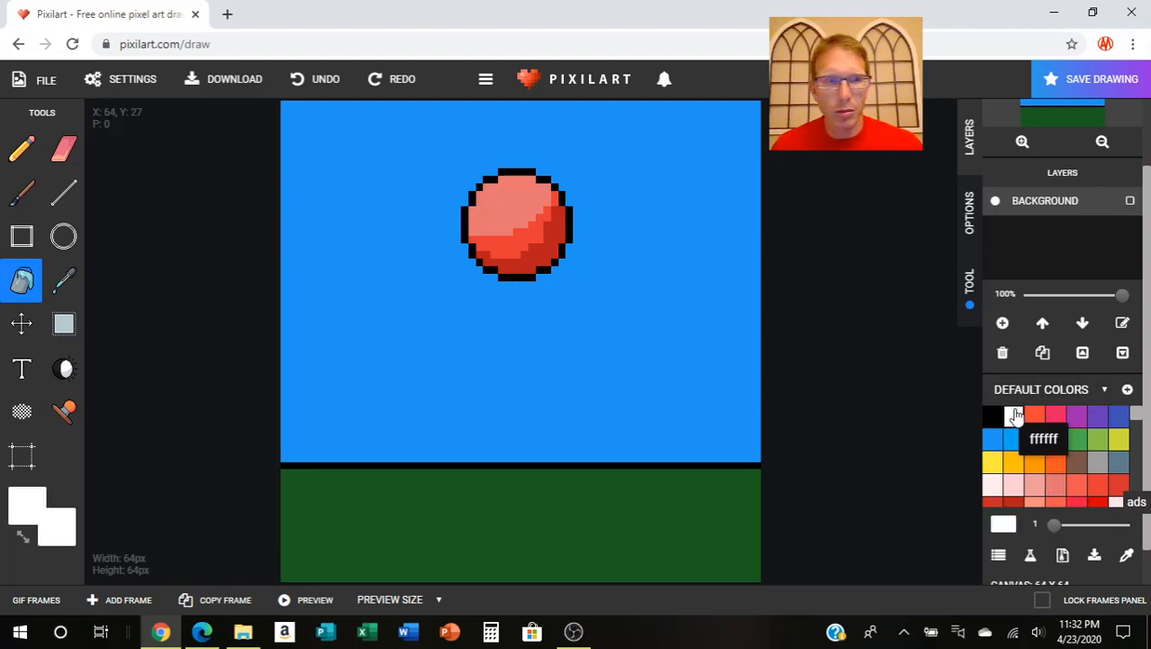
{"action": "left_click", "coordinate": [20, 158]}
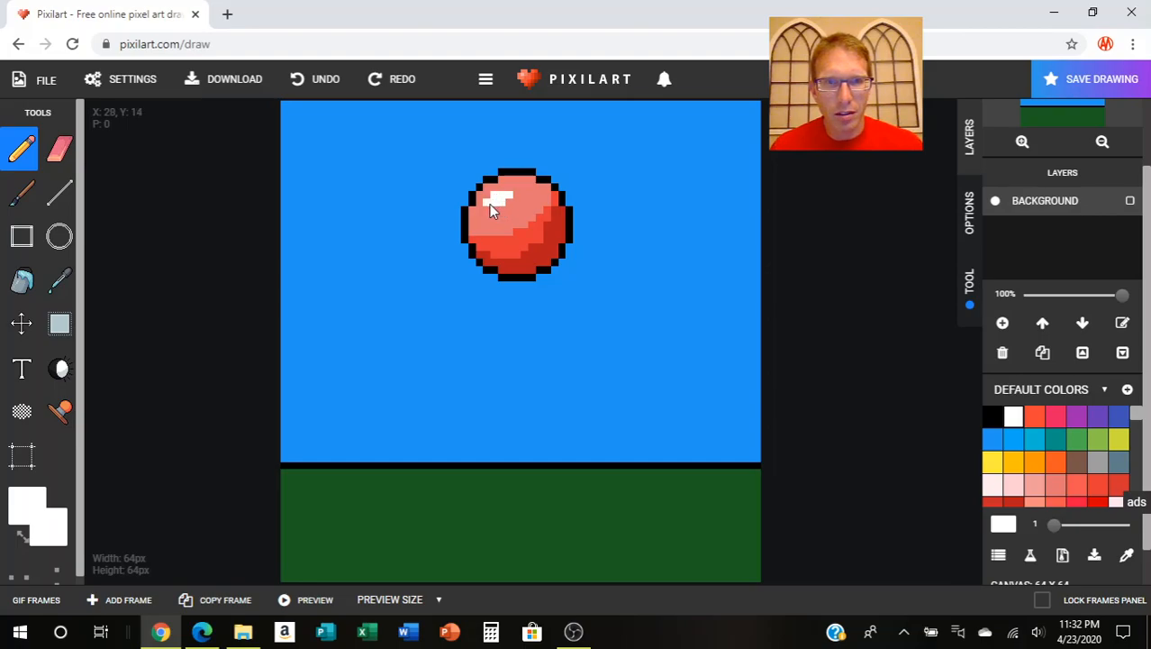
{"action": "scroll", "coordinate": [1043, 372], "scroll_direction": "up", "scroll_amount": 2}
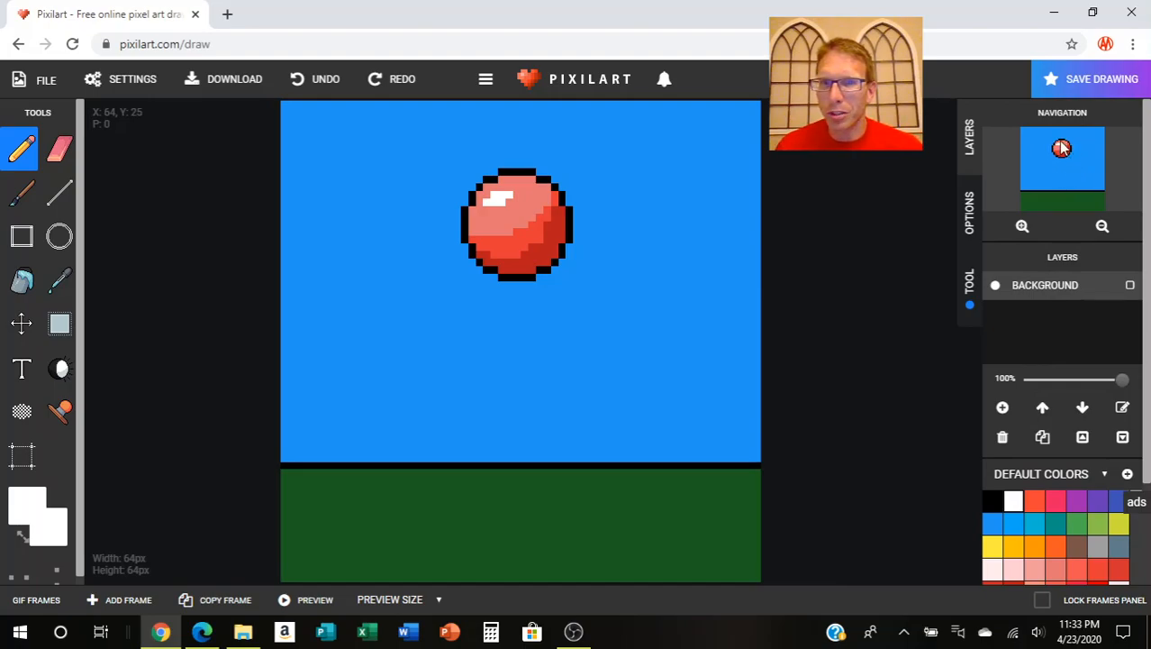
Step: Sample the medium red from the ball and pencil it over the right edge of the pink area to round the shading
{"action": "left_click", "coordinate": [59, 282]}
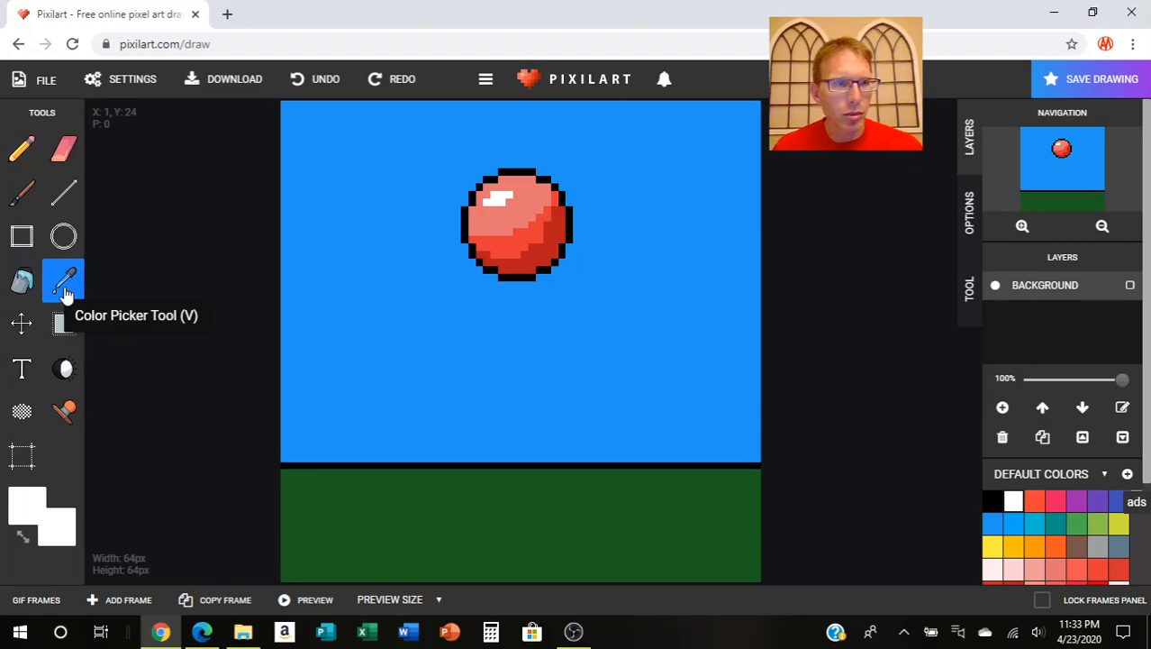
{"action": "left_click", "coordinate": [22, 149]}
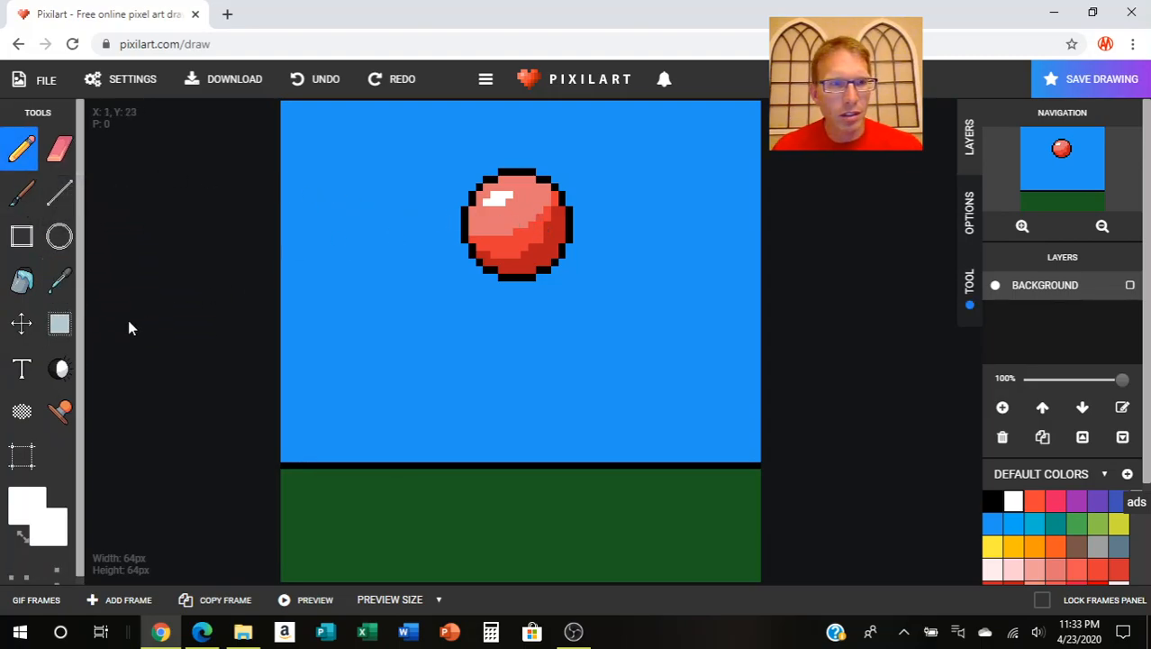
{"action": "left_click", "coordinate": [60, 281]}
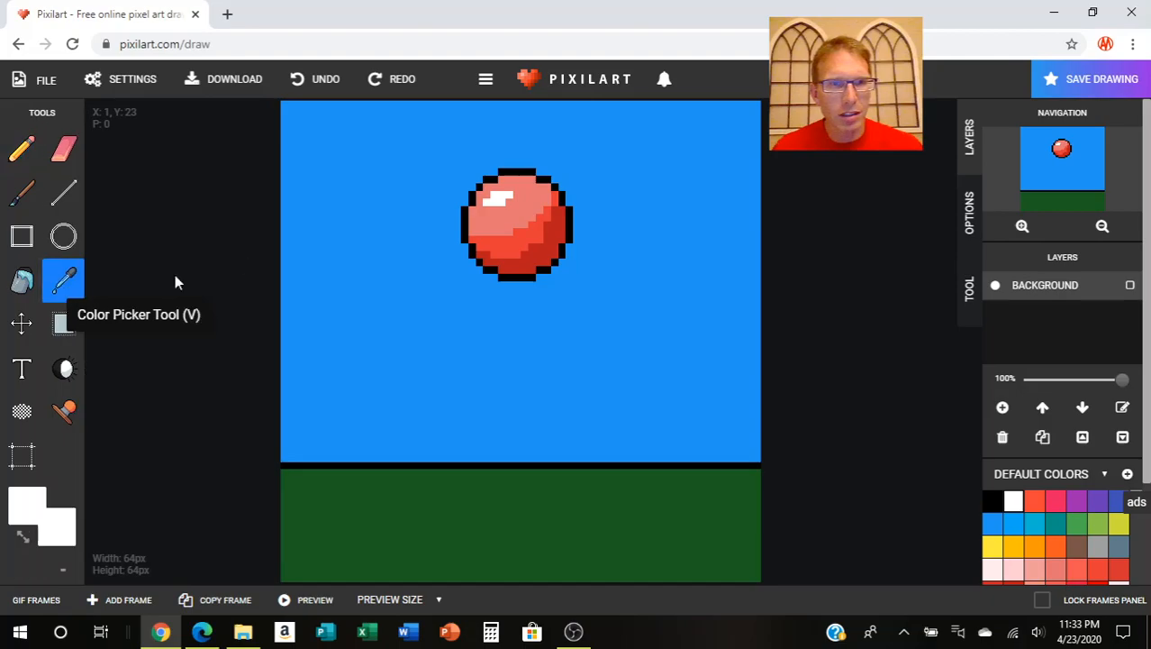
{"action": "left_click", "coordinate": [534, 232]}
{"action": "left_click", "coordinate": [21, 149]}
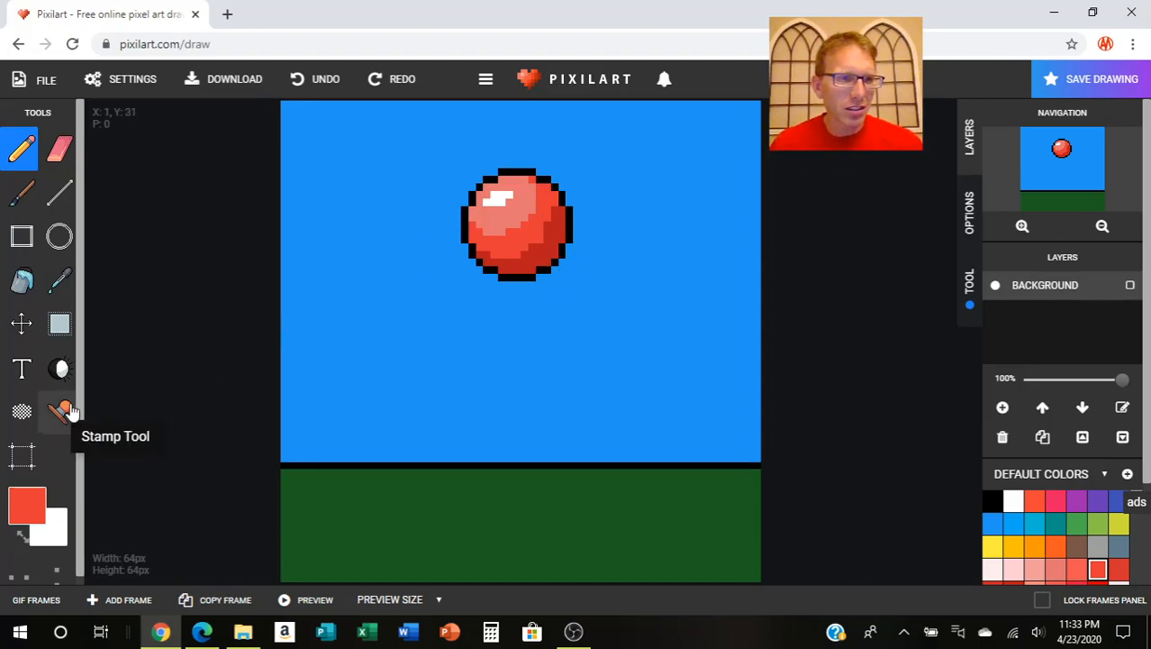
Step: Sample the dark red from the ball, touch up its lower-right shadow with the pencil, and dismiss the ad banner
{"action": "left_click", "coordinate": [59, 280]}
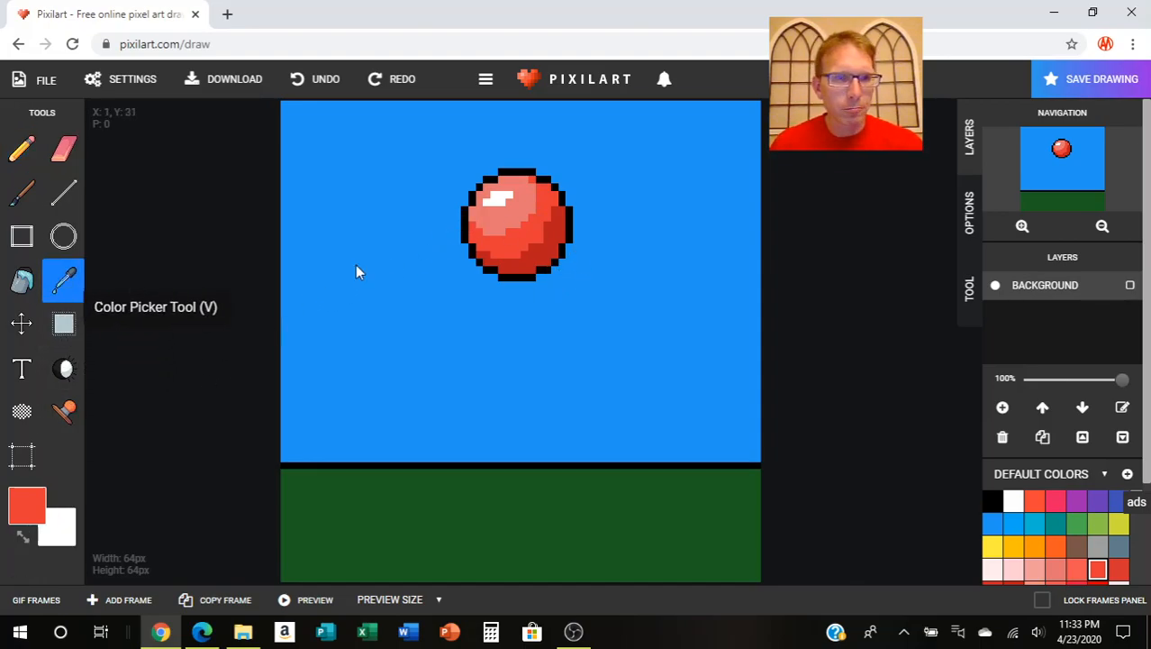
{"action": "left_click", "coordinate": [562, 236]}
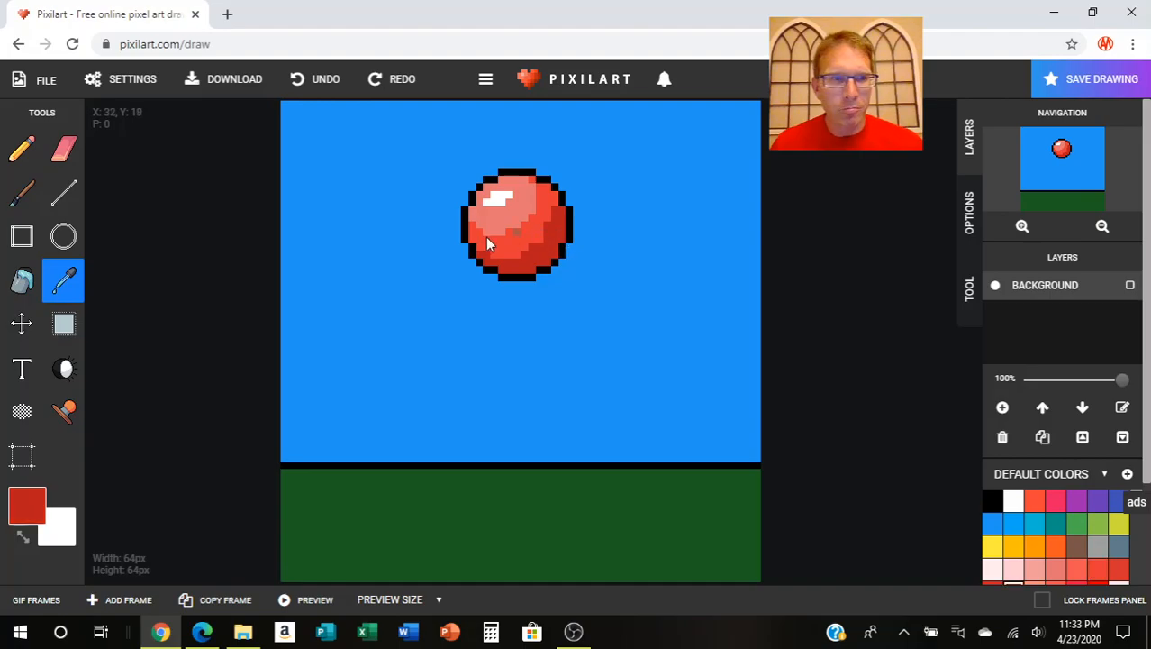
{"action": "left_click", "coordinate": [14, 167]}
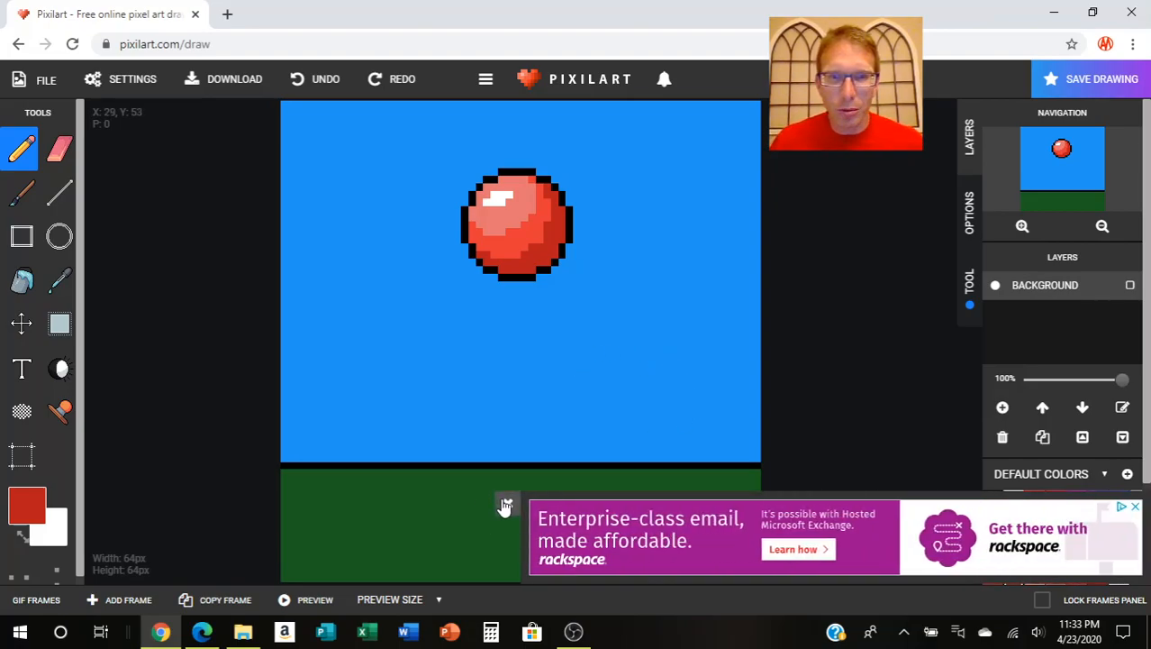
{"action": "left_click", "coordinate": [505, 503]}
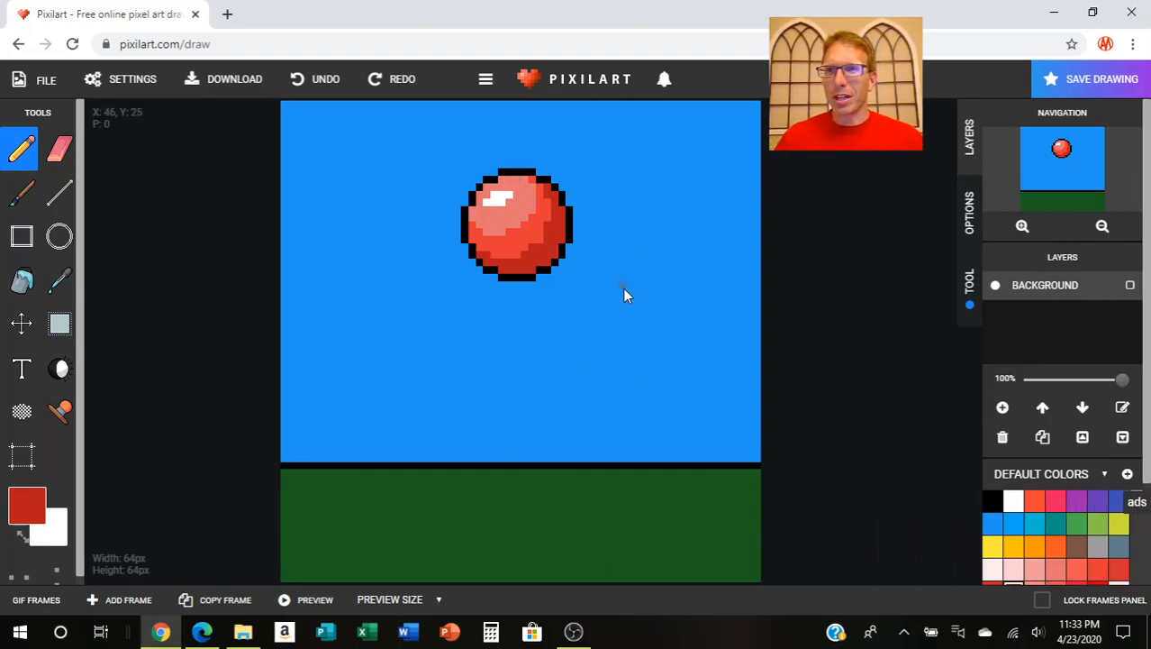
Step: Duplicate the drawing as a second GIF frame and switch between the two frames, ending on frame 2
{"action": "left_click", "coordinate": [544, 599]}
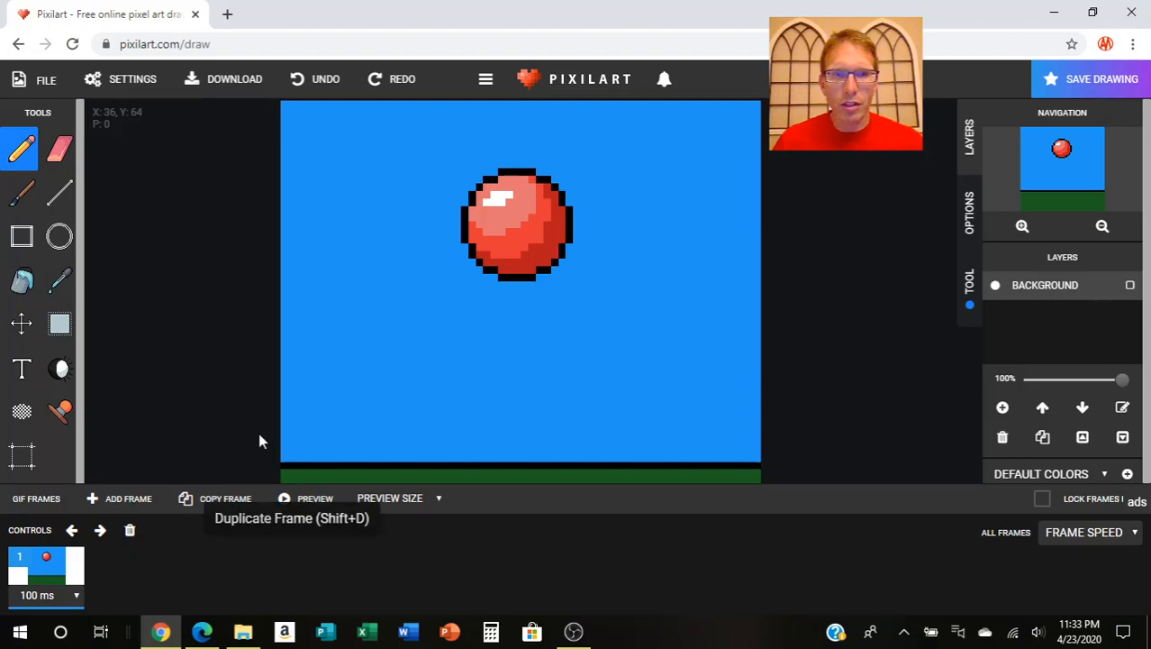
{"action": "left_click", "coordinate": [227, 506]}
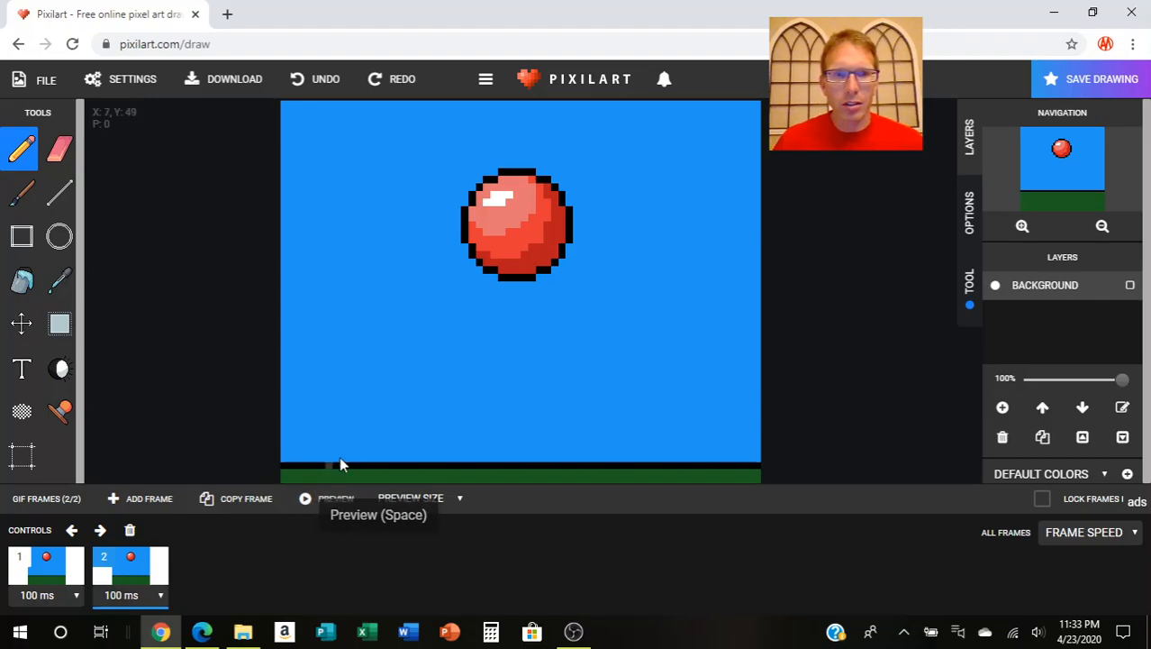
{"action": "left_click", "coordinate": [63, 596]}
{"action": "left_click", "coordinate": [240, 560]}
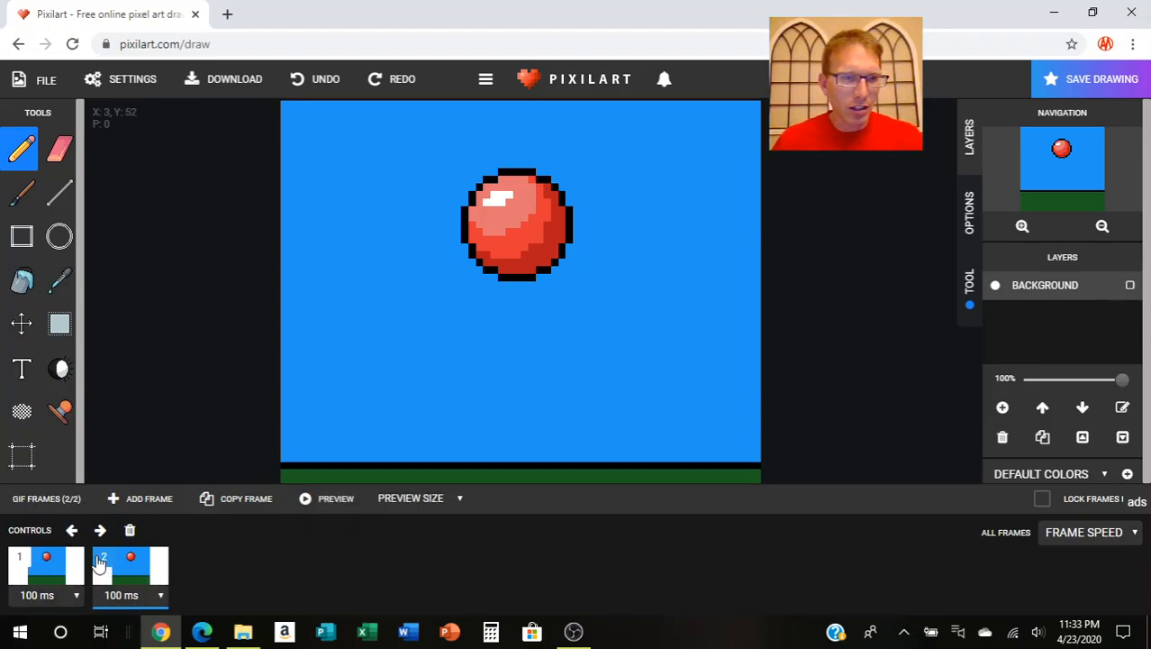
{"action": "left_click", "coordinate": [78, 559]}
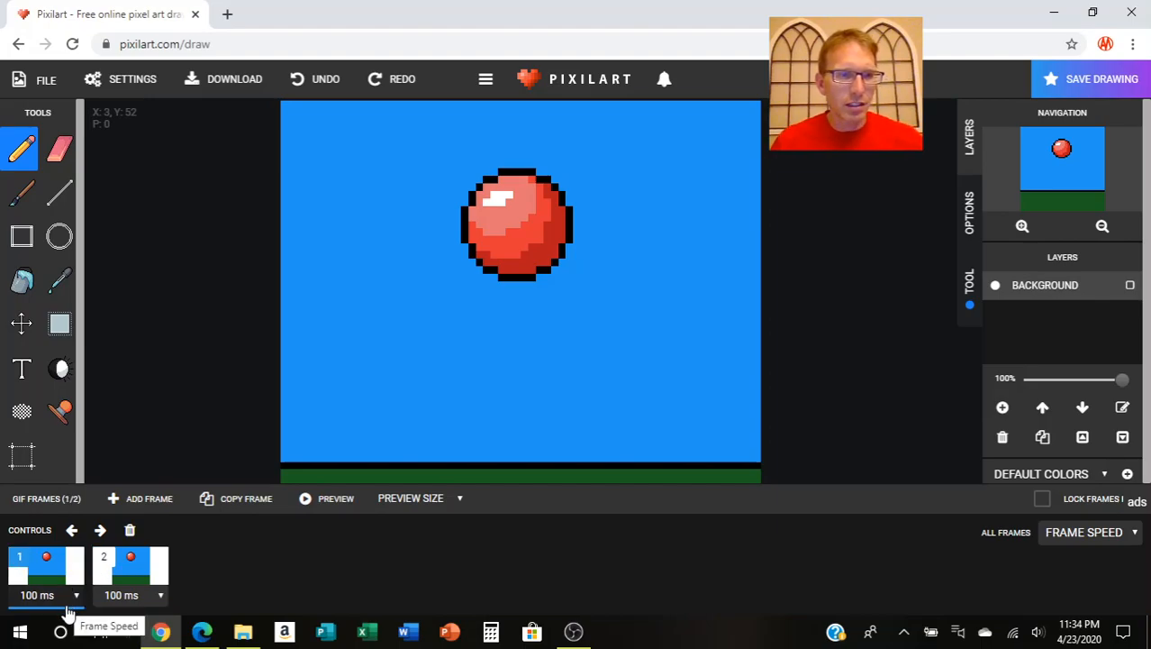
{"action": "left_click", "coordinate": [162, 569]}
{"action": "scroll", "coordinate": [555, 297], "scroll_direction": "up", "scroll_amount": 2}
{"action": "scroll", "coordinate": [554, 298], "scroll_direction": "down", "scroll_amount": 2}
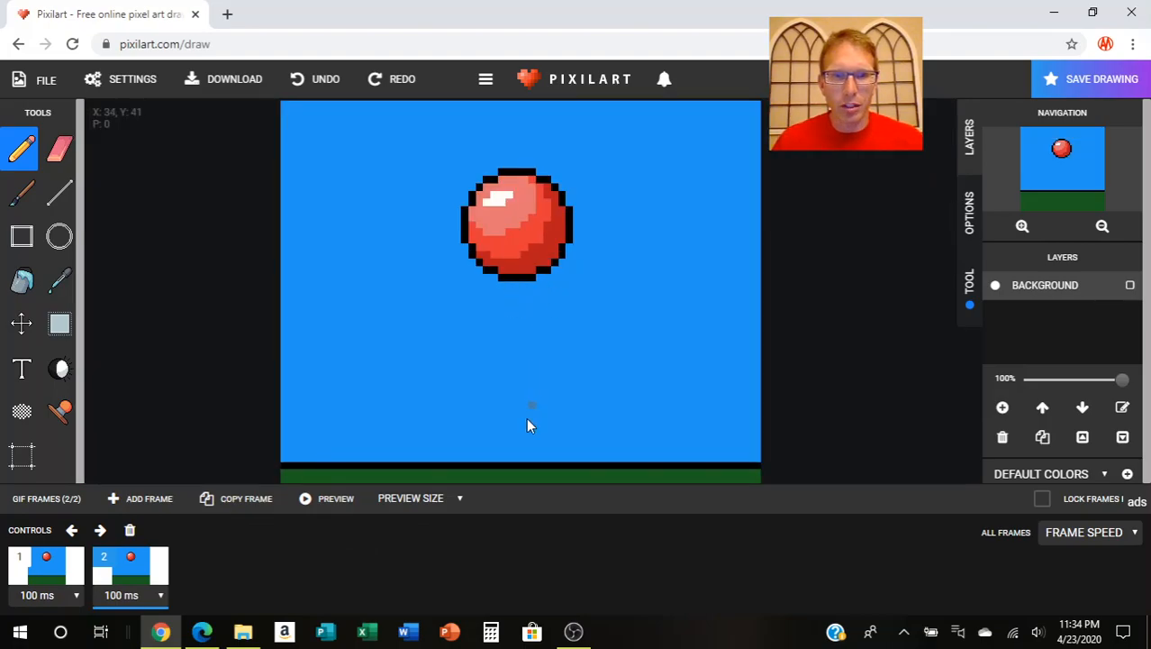
Step: Collapse the GIF frames area and cut the ball out of frame 2 with a rectangular selection around it
{"action": "left_click", "coordinate": [527, 498]}
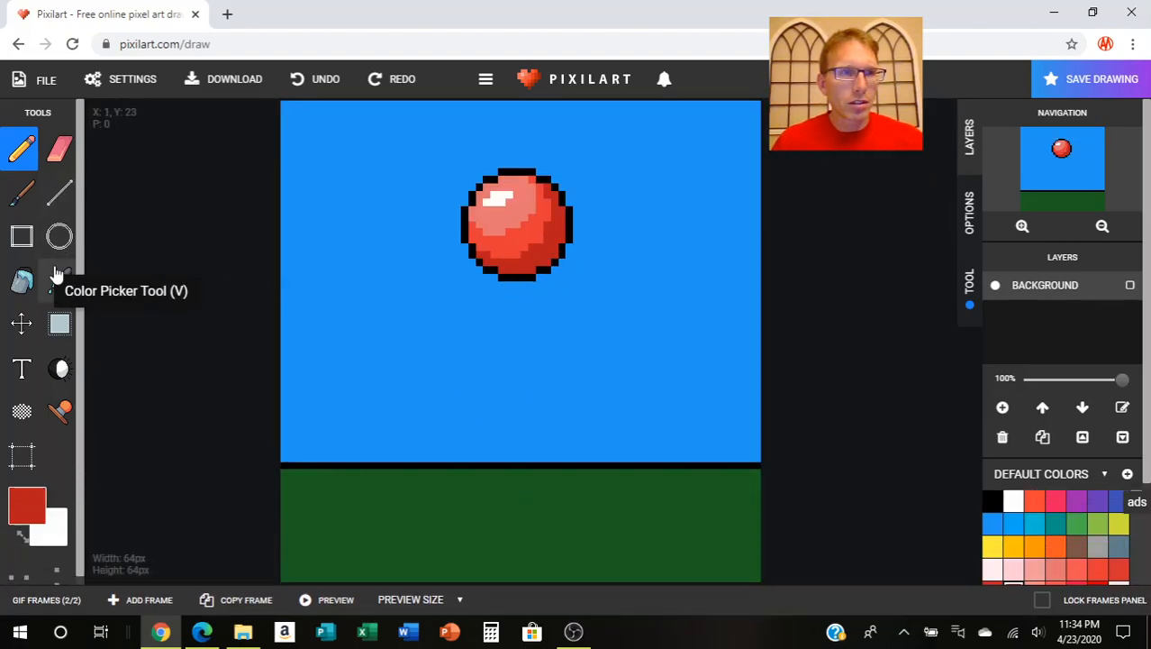
{"action": "left_click", "coordinate": [60, 324]}
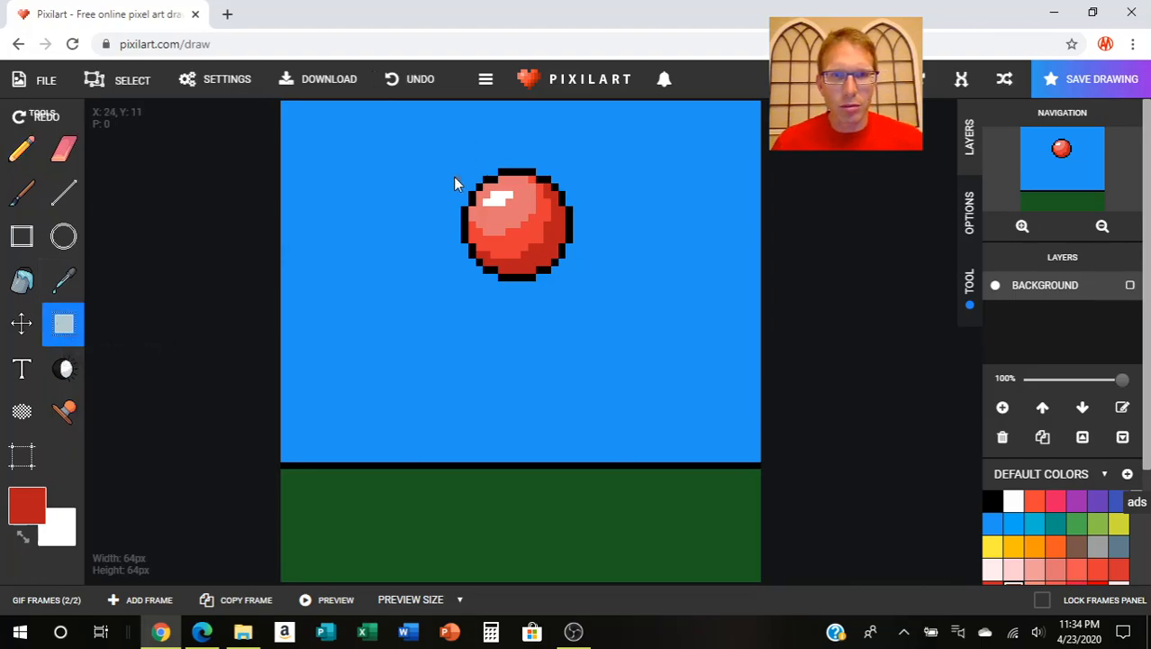
{"action": "left_click_drag", "start_coordinate": [459, 168], "coordinate": [580, 277]}
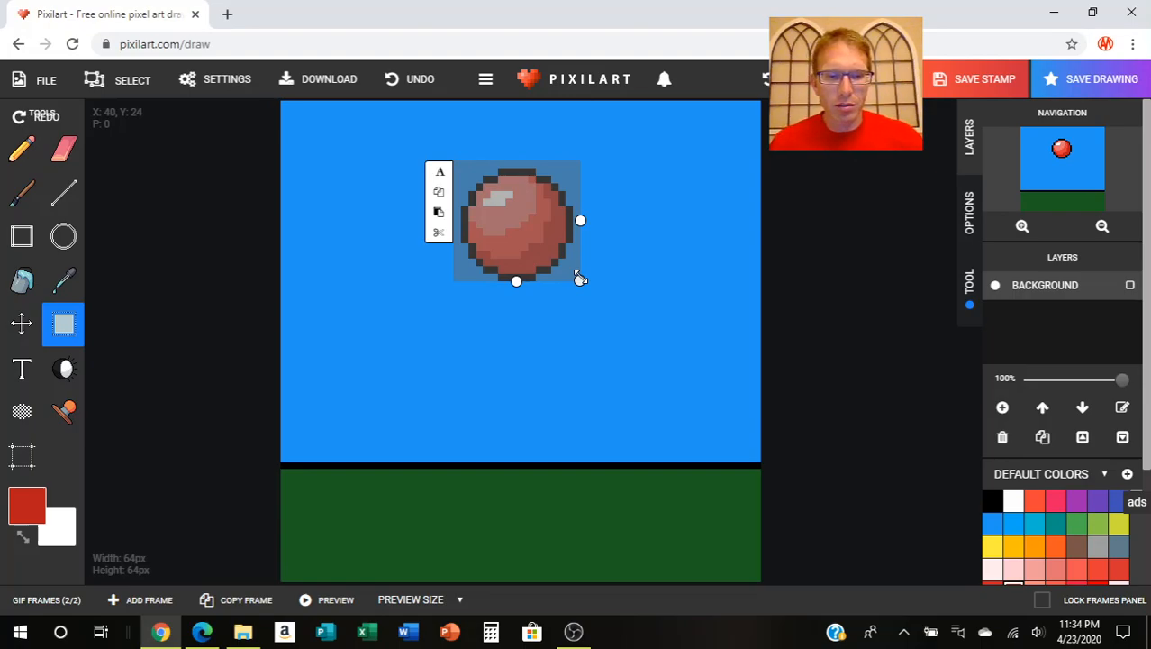
{"action": "key", "text": "Delete"}
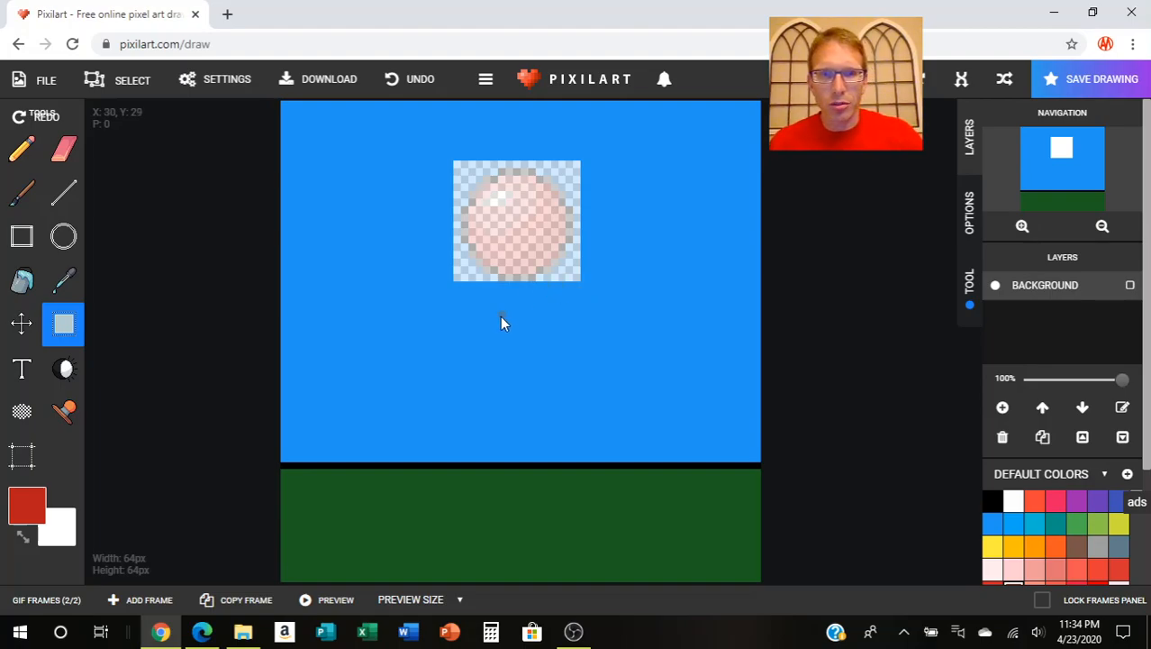
Step: Paste the ball into frame 2, place it about 7 pixels below its original position, and deselect it
{"action": "key", "text": "ctrl+v"}
{"action": "left_click_drag", "start_coordinate": [475, 261], "coordinate": [521, 255]}
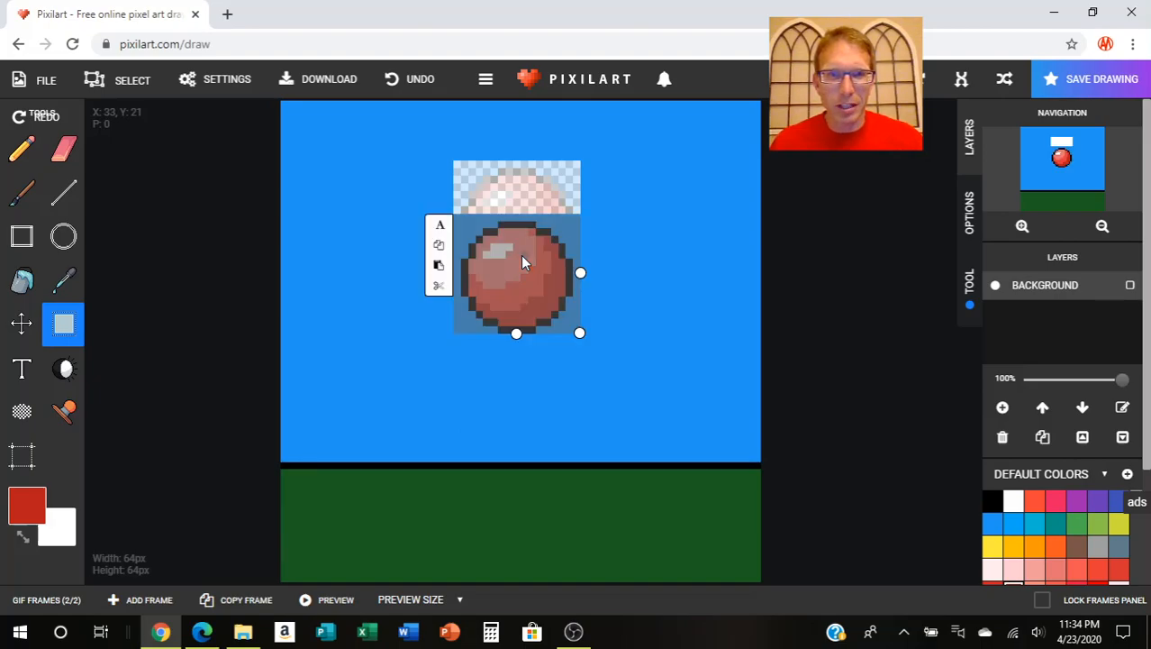
{"action": "left_click", "coordinate": [360, 236]}
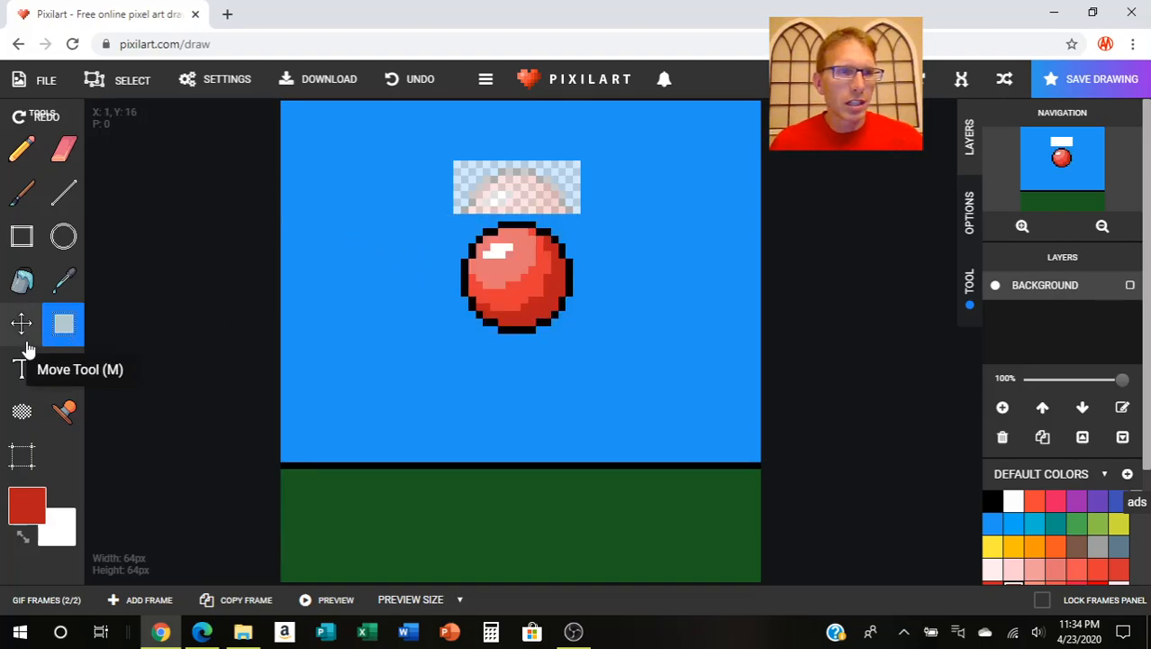
Step: Sample the sky blue, make it the secondary colour, and bucket-fill the transparent gap above the ball in frame 2 with it
{"action": "left_click", "coordinate": [61, 286]}
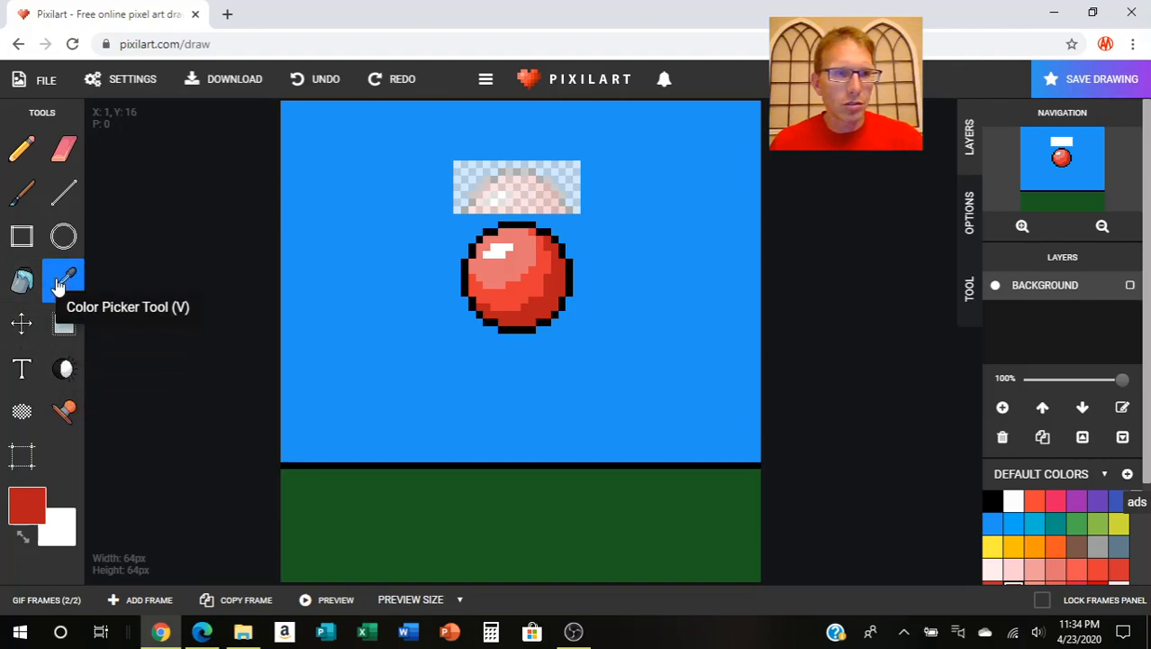
{"action": "left_click", "coordinate": [421, 196]}
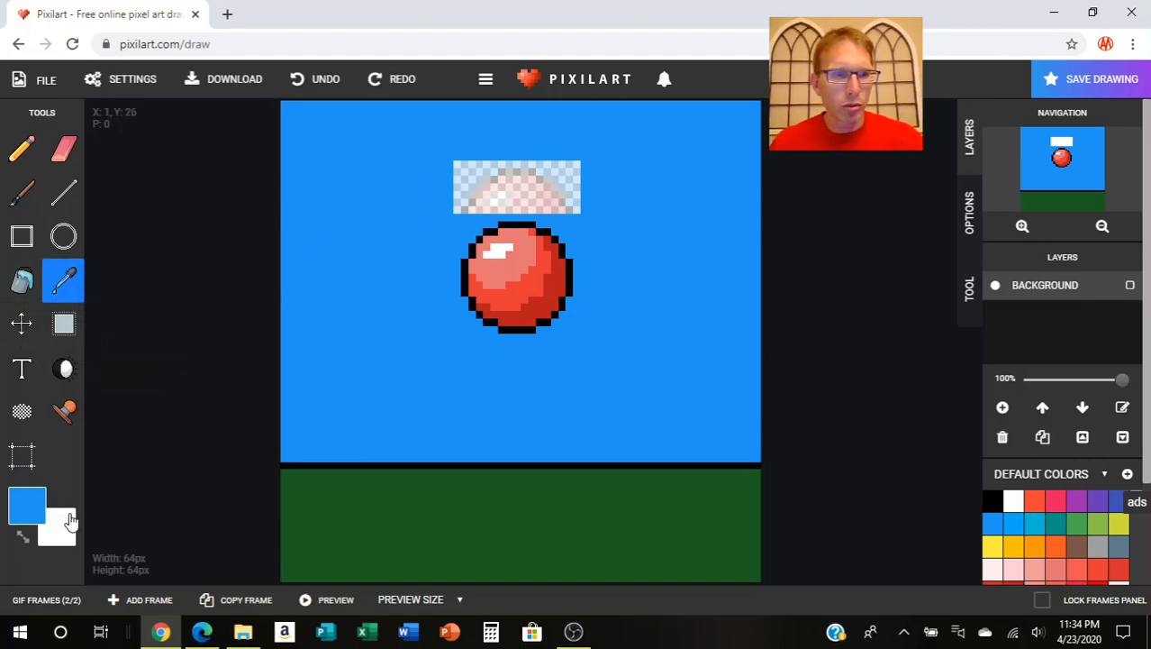
{"action": "left_click", "coordinate": [23, 537]}
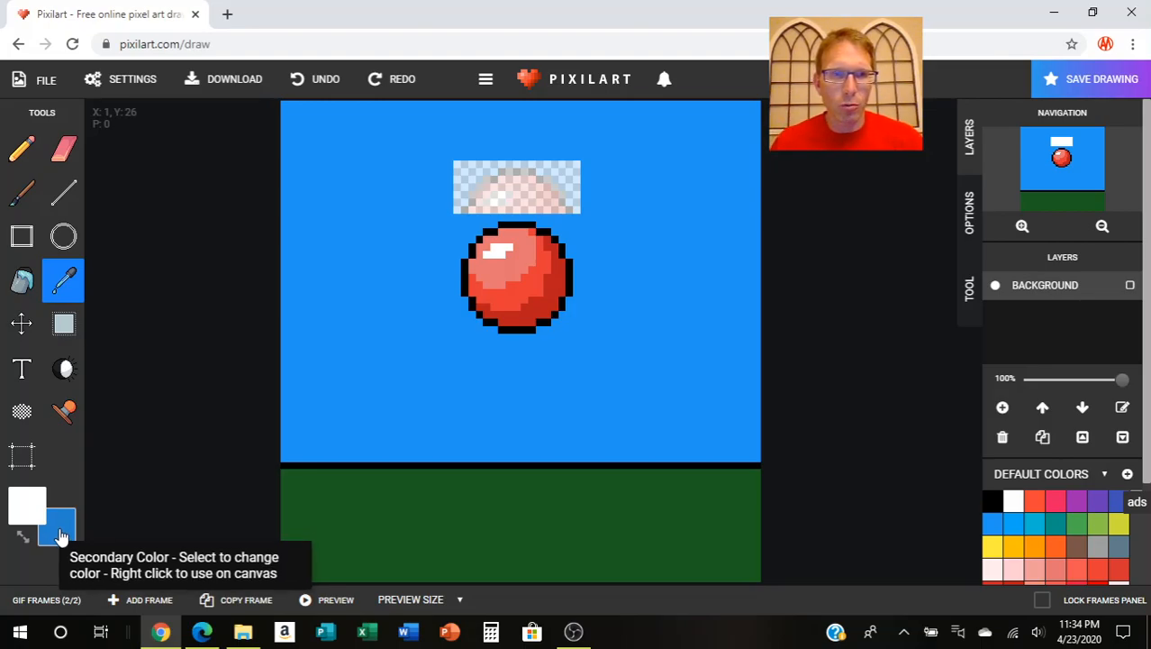
{"action": "left_click", "coordinate": [22, 284]}
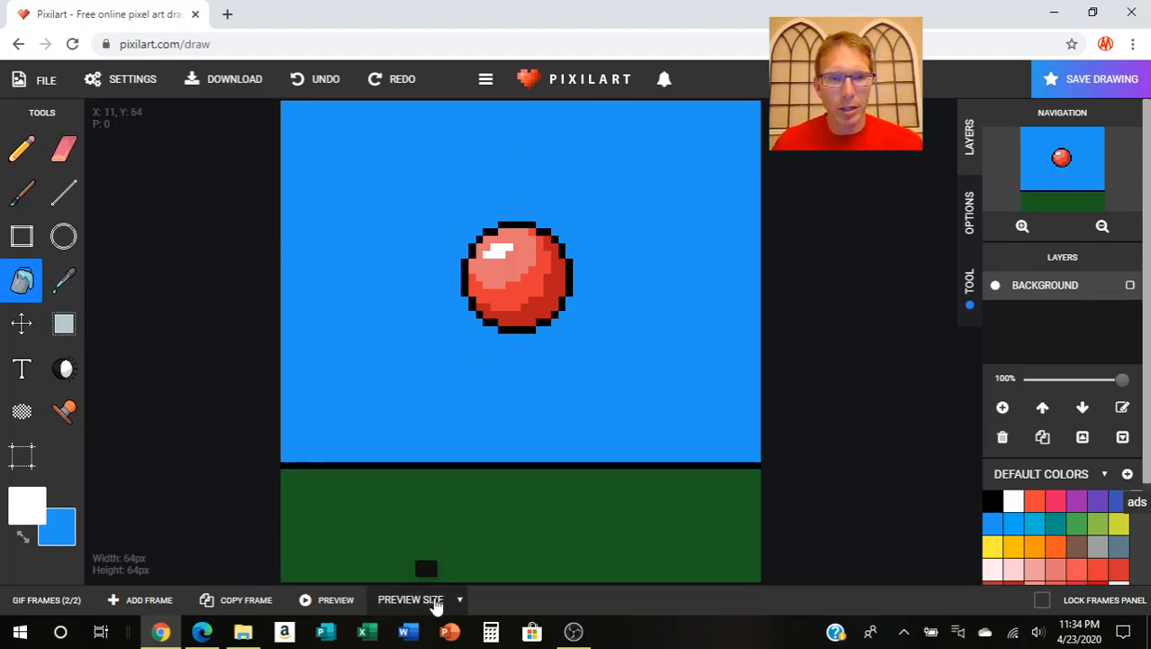
Step: Duplicate frame 2 as a third GIF frame and collapse the GIF frames area
{"action": "left_click", "coordinate": [501, 604]}
{"action": "left_click", "coordinate": [220, 500]}
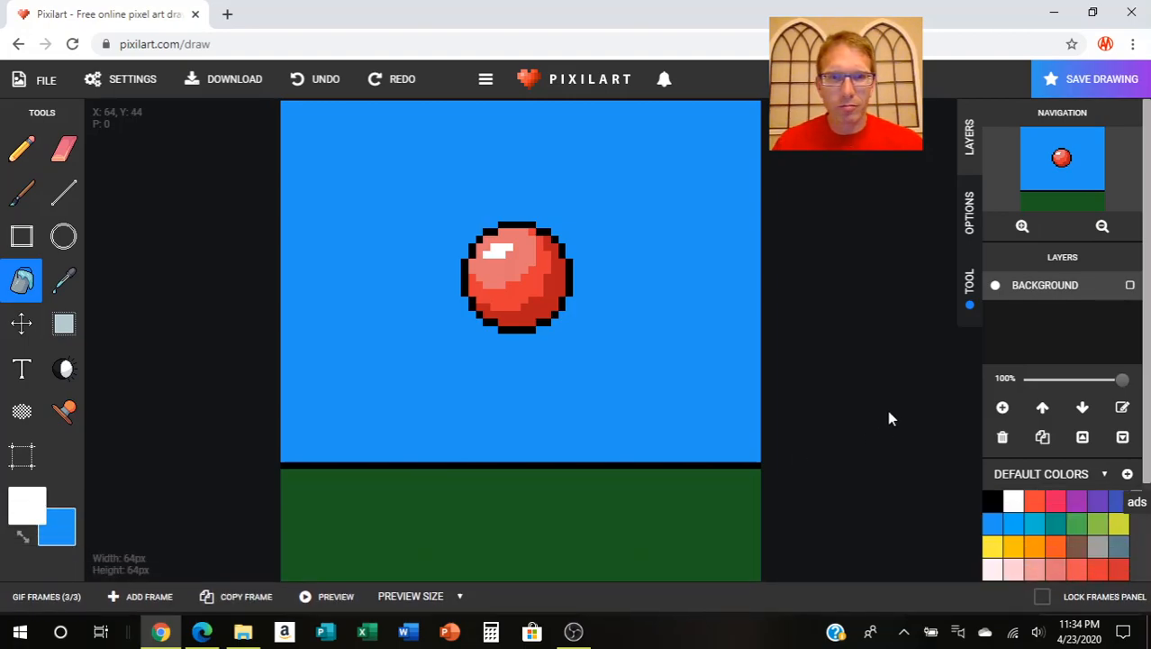
{"action": "left_click", "coordinate": [599, 597]}
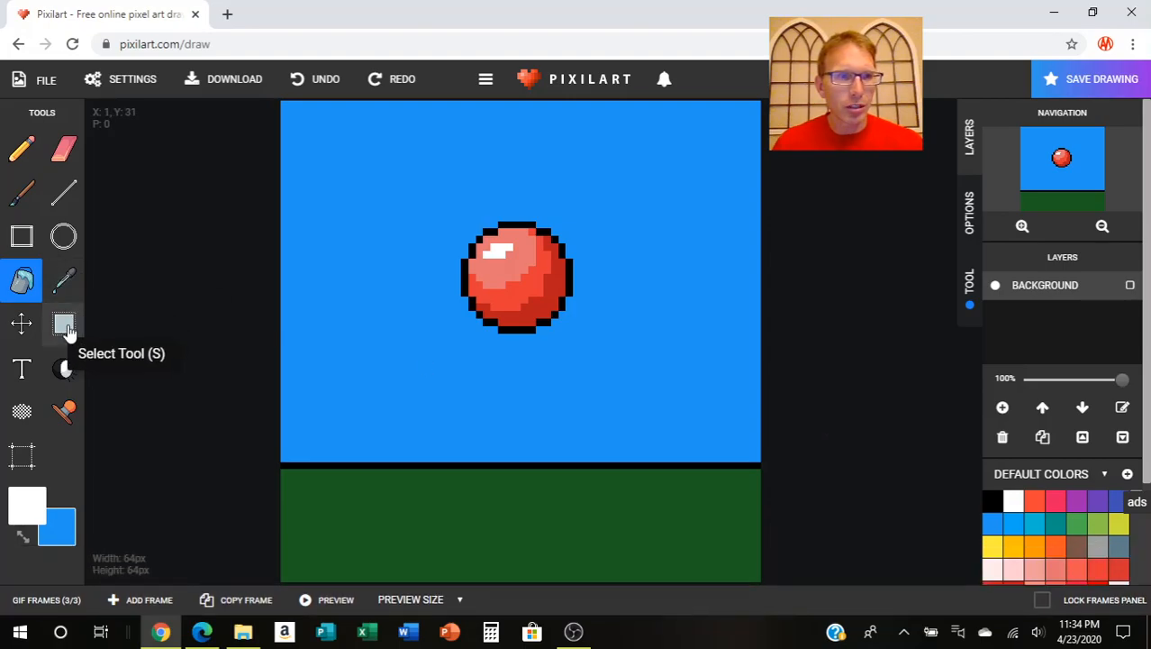
Step: Cut the ball out of frame 3 with a rectangular selection, paste it about 8 pixels lower, and deselect it
{"action": "left_click", "coordinate": [64, 326]}
{"action": "left_click_drag", "start_coordinate": [463, 223], "coordinate": [564, 331]}
{"action": "left_click_drag", "start_coordinate": [570, 328], "coordinate": [571, 332]}
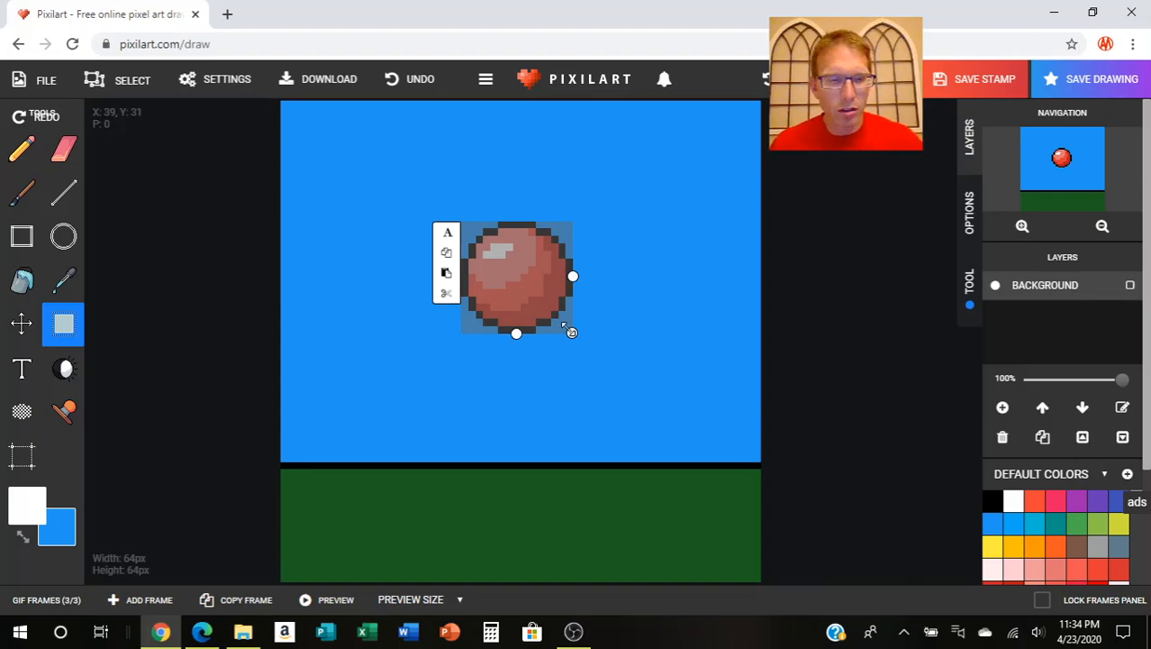
{"action": "left_click", "coordinate": [445, 296]}
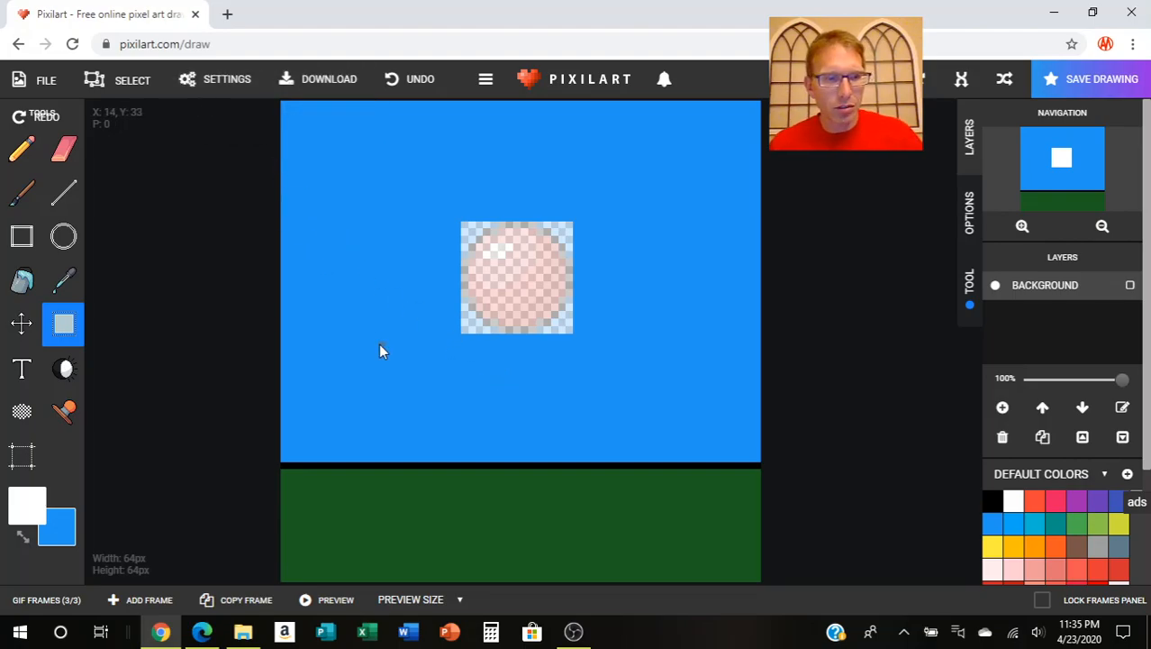
{"action": "key", "text": "ctrl+v"}
{"action": "left_click_drag", "start_coordinate": [419, 318], "coordinate": [520, 338]}
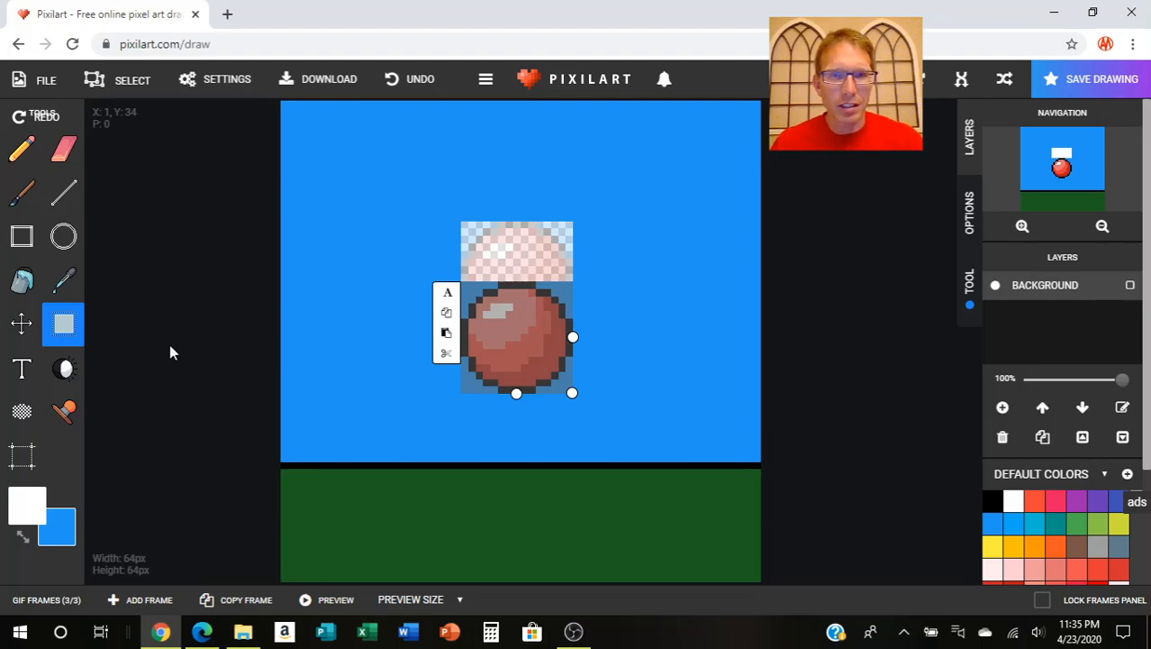
{"action": "left_click", "coordinate": [282, 317]}
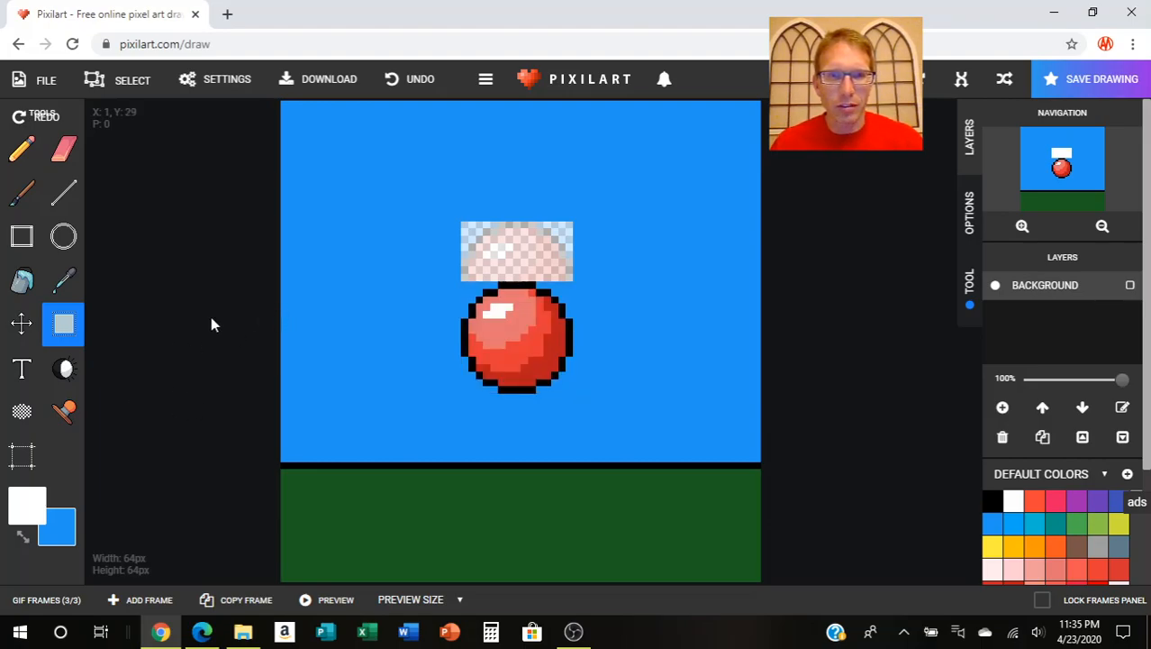
Step: Bucket-fill the transparent gap above the ball in frame 3 with the secondary sky blue, and preview the animation
{"action": "left_click", "coordinate": [21, 280]}
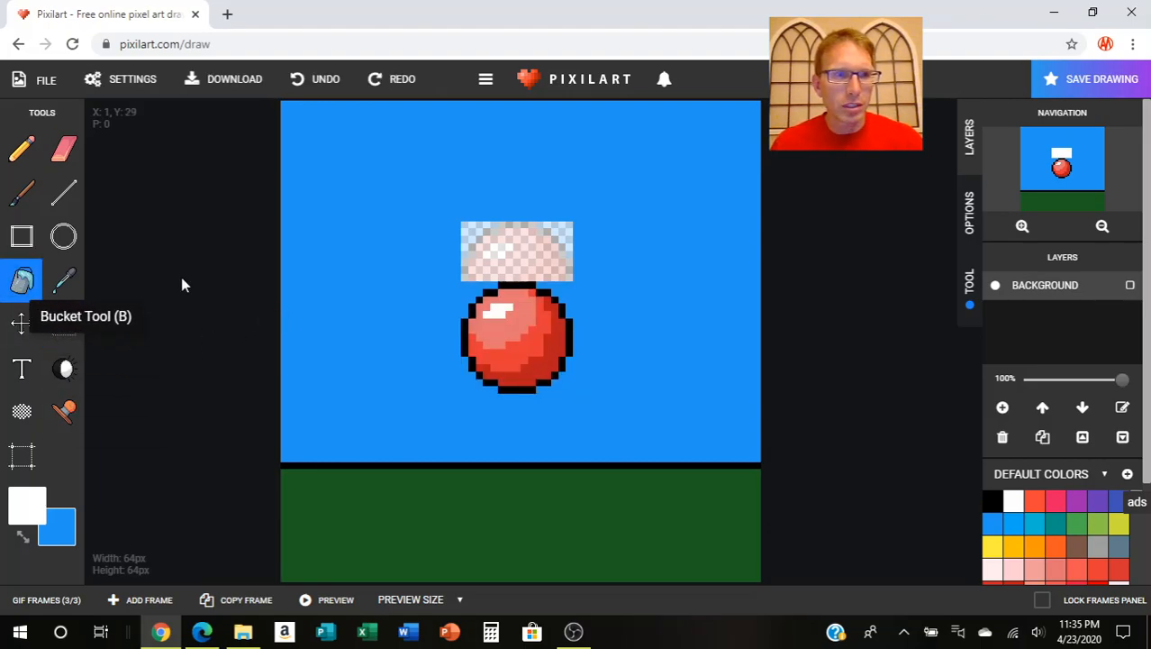
{"action": "left_click", "coordinate": [523, 249]}
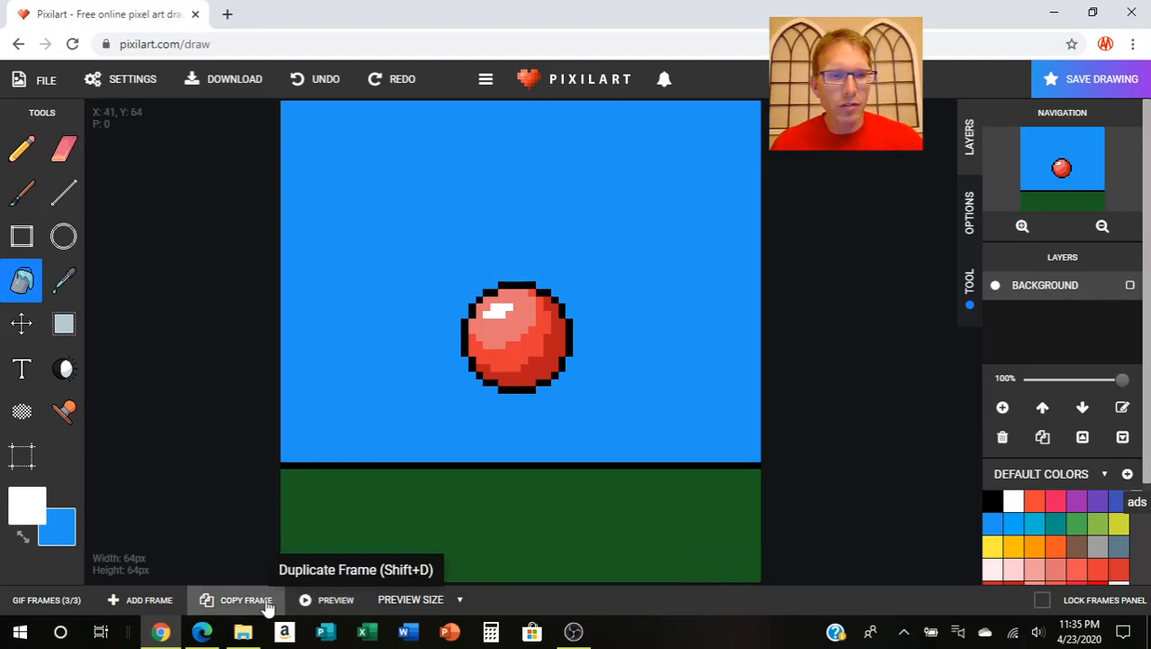
{"action": "left_click", "coordinate": [324, 600]}
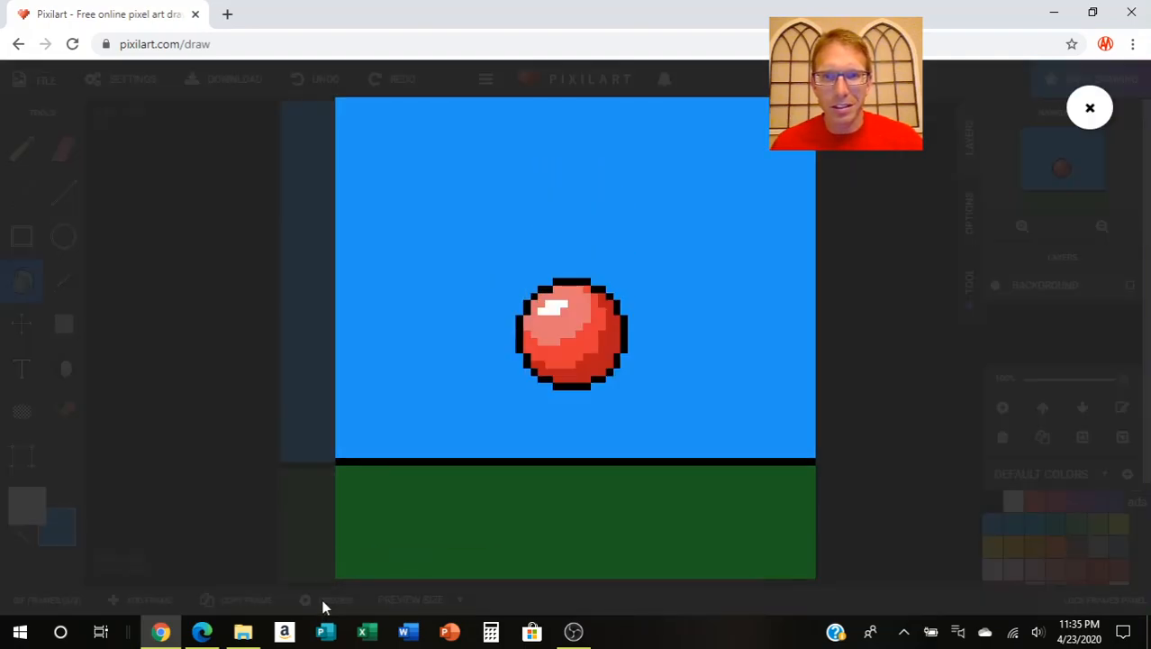
{"action": "left_click", "coordinate": [1090, 107]}
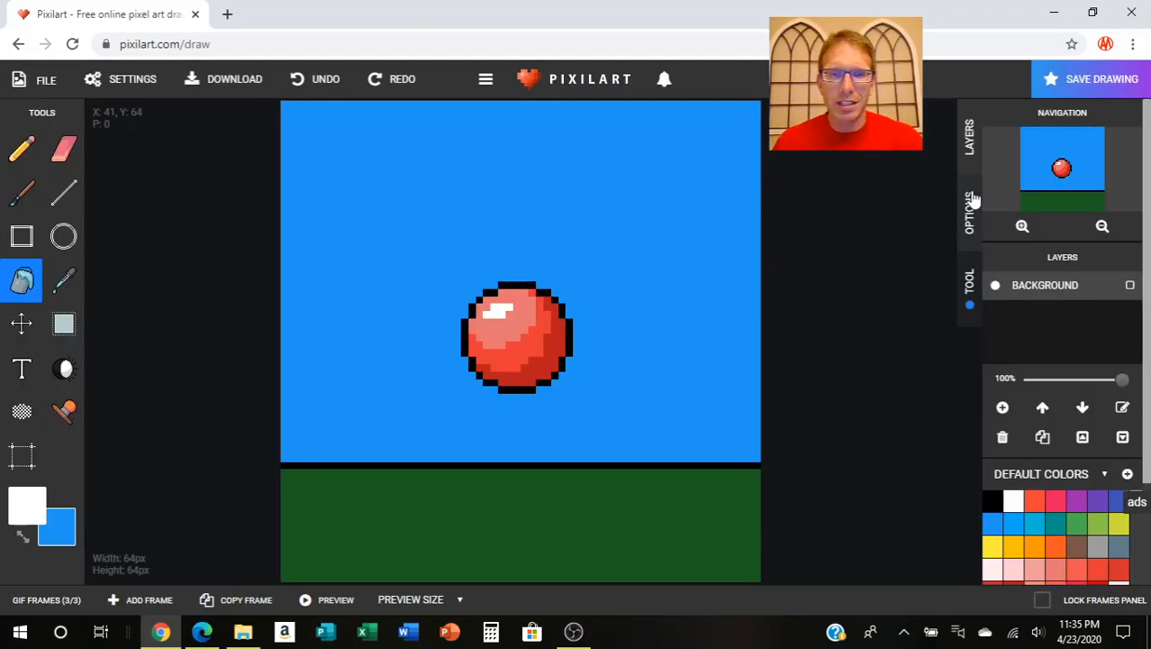
Step: Duplicate frame 3 as a fourth GIF frame and cut the ball out of it with a rectangular selection
{"action": "left_click", "coordinate": [553, 587]}
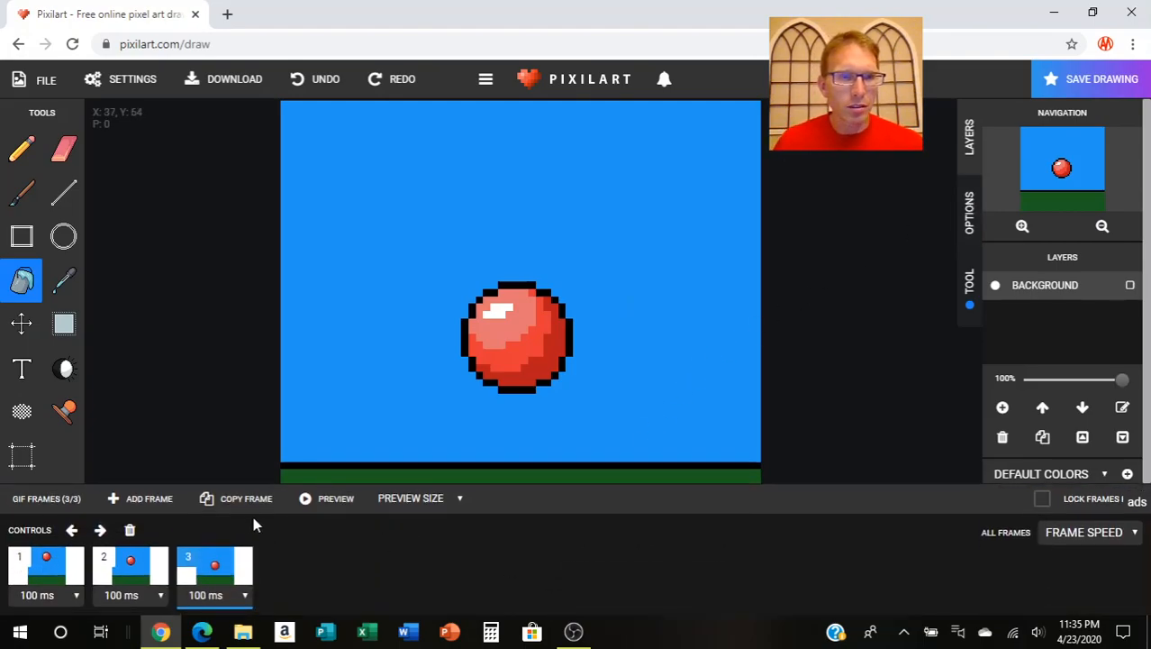
{"action": "left_click", "coordinate": [239, 499]}
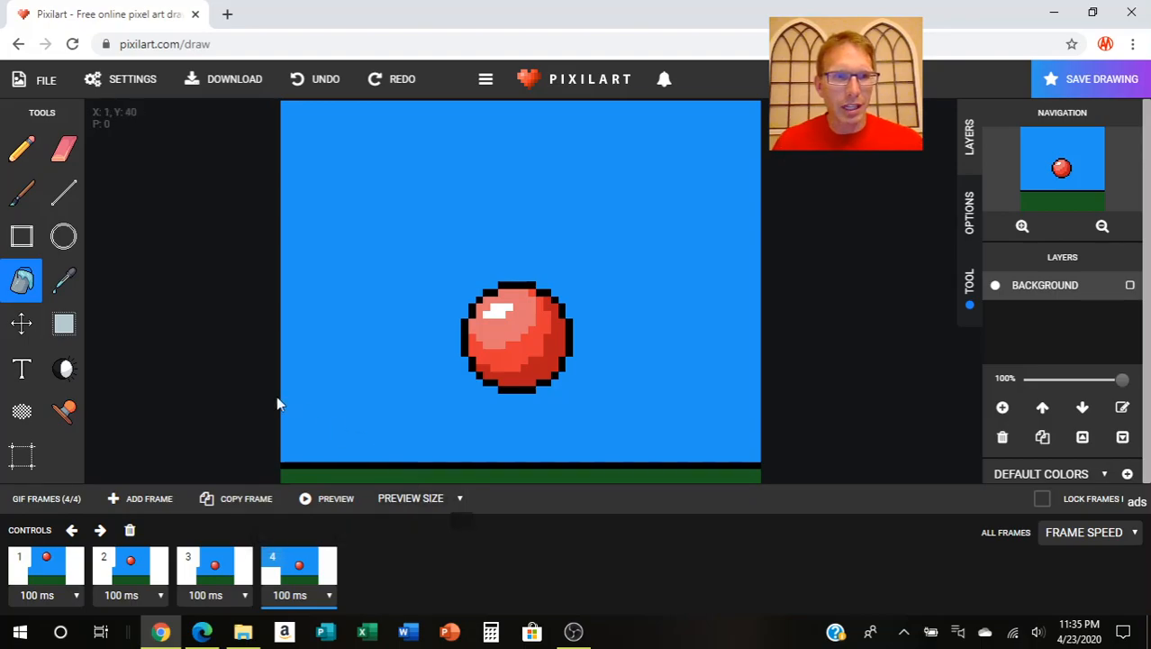
{"action": "left_click", "coordinate": [63, 324]}
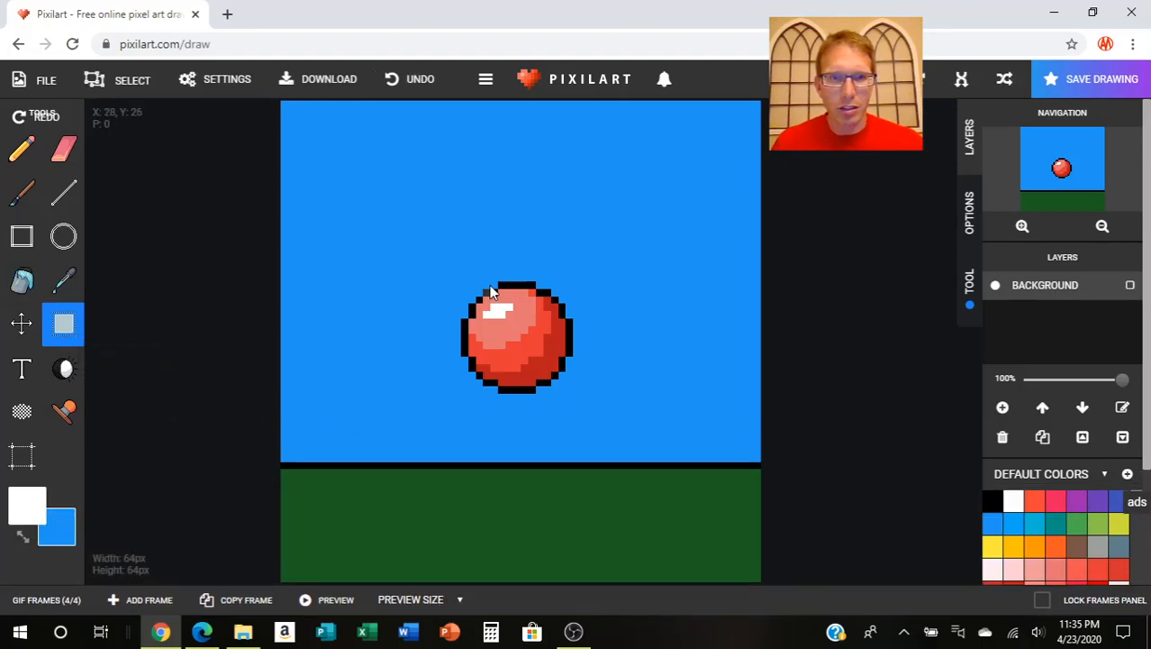
{"action": "left_click_drag", "start_coordinate": [456, 283], "coordinate": [572, 391]}
{"action": "key", "text": "Delete"}
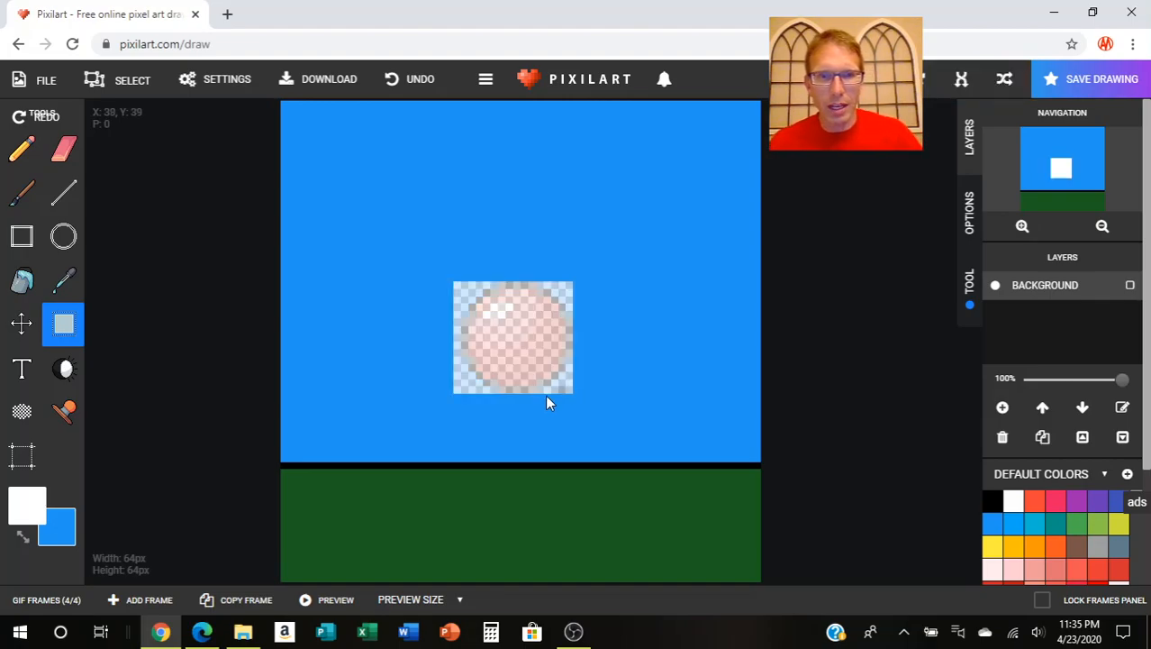
Step: Paste the ball into frame 4, place it about 7 pixels below its previous position, and deselect it
{"action": "key", "text": "ctrl+v"}
{"action": "left_click_drag", "start_coordinate": [407, 407], "coordinate": [516, 404]}
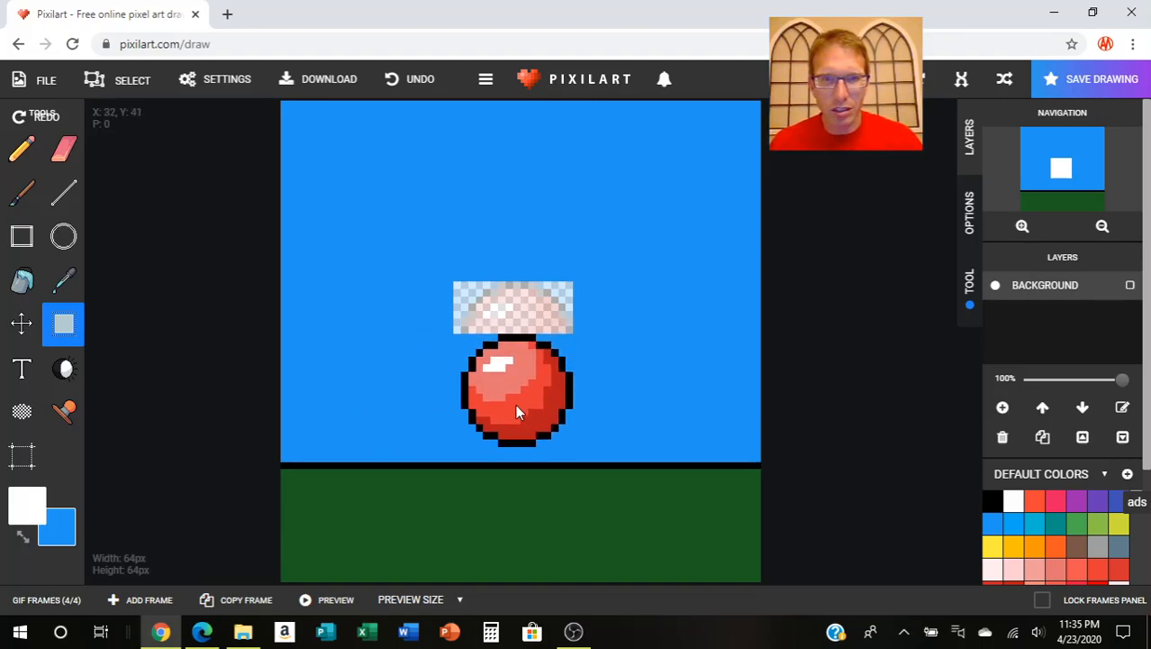
{"action": "left_click_drag", "start_coordinate": [516, 404], "coordinate": [515, 404]}
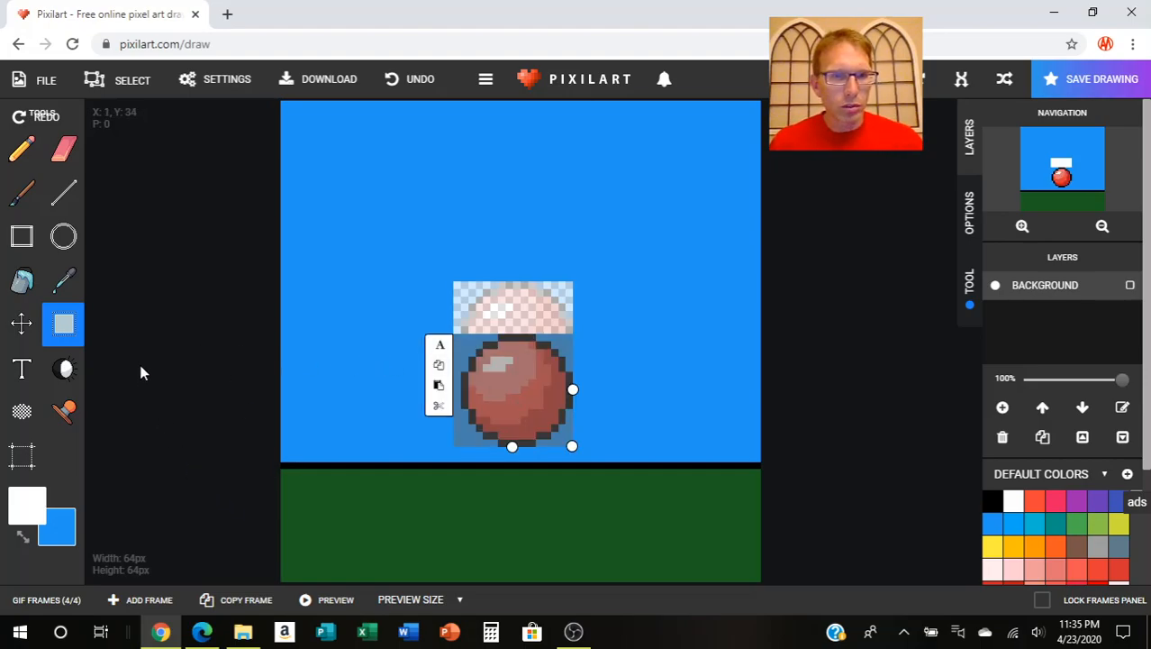
{"action": "left_click", "coordinate": [324, 458]}
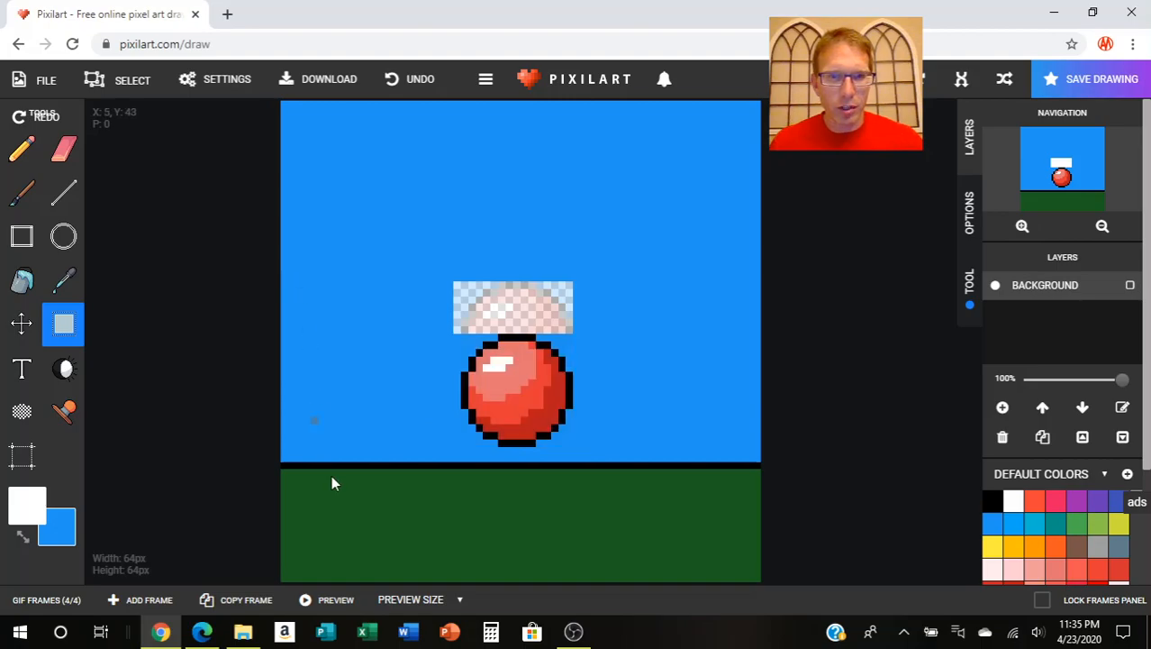
Step: Bucket-fill the transparent gap above the ball in frame 4 with the secondary sky blue, and preview the animation
{"action": "left_click", "coordinate": [22, 280]}
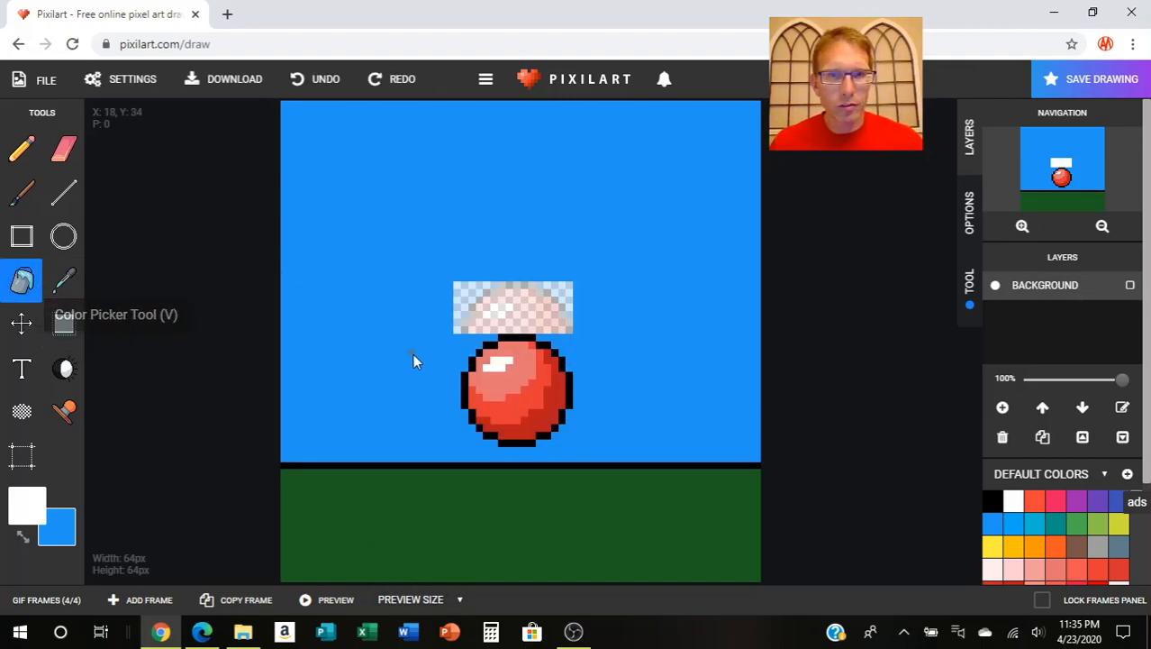
{"action": "left_click", "coordinate": [502, 309]}
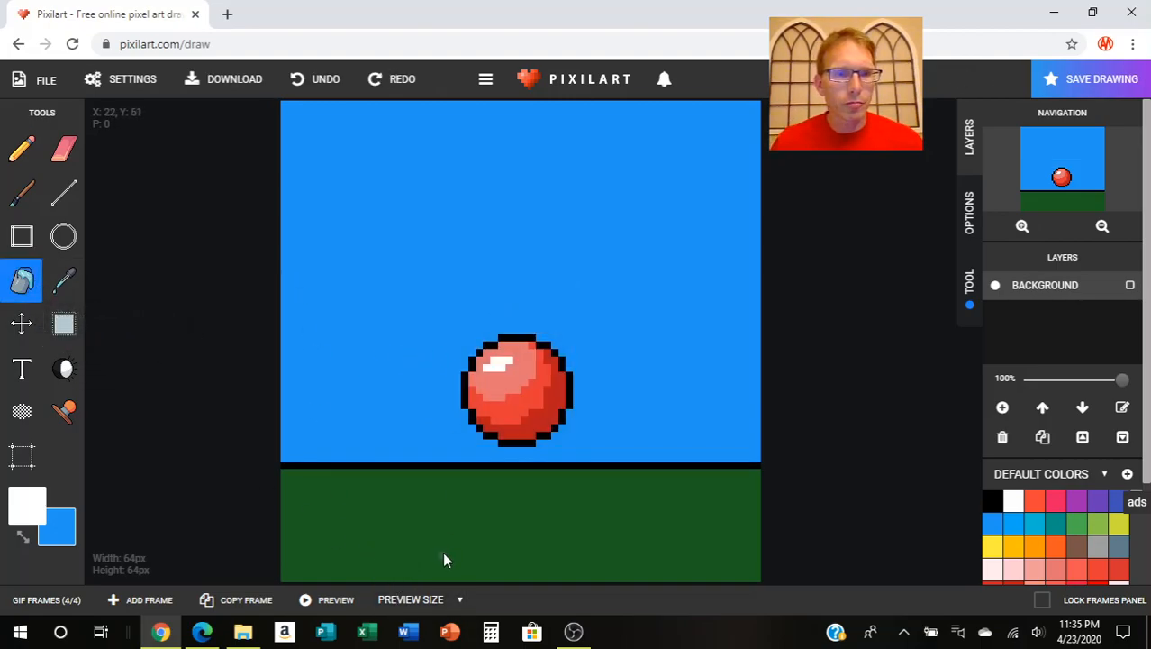
{"action": "left_click", "coordinate": [317, 603]}
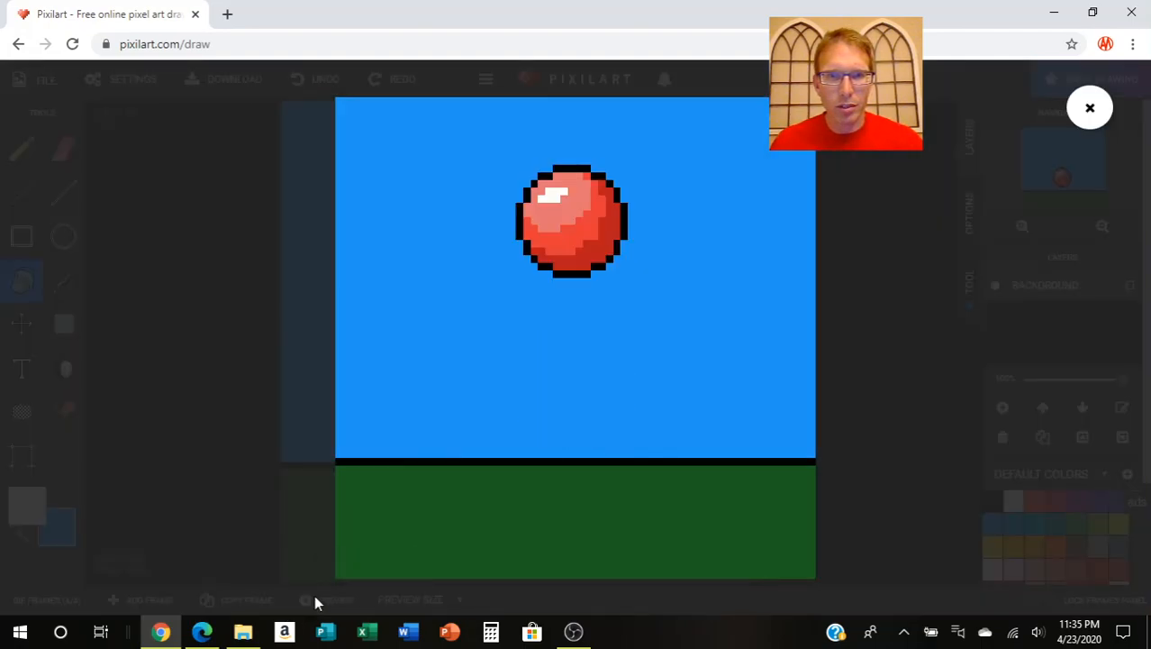
{"action": "left_click", "coordinate": [1089, 109]}
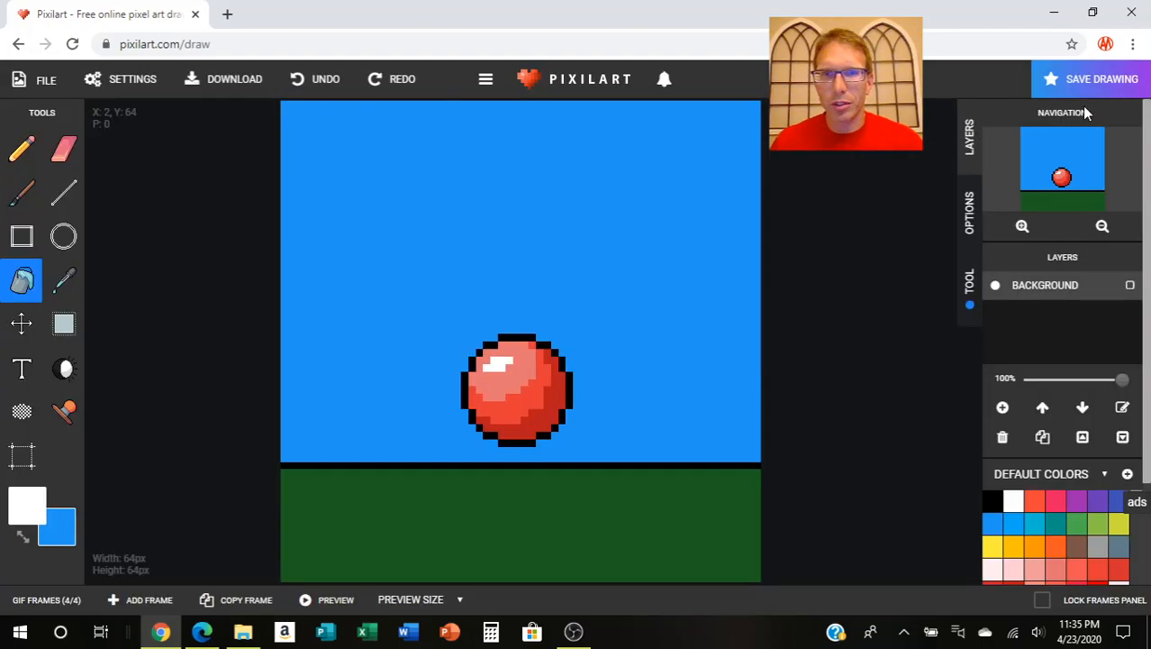
Step: Duplicate frame 4 as a fifth GIF frame and switch to the Pencil tool
{"action": "left_click", "coordinate": [512, 598]}
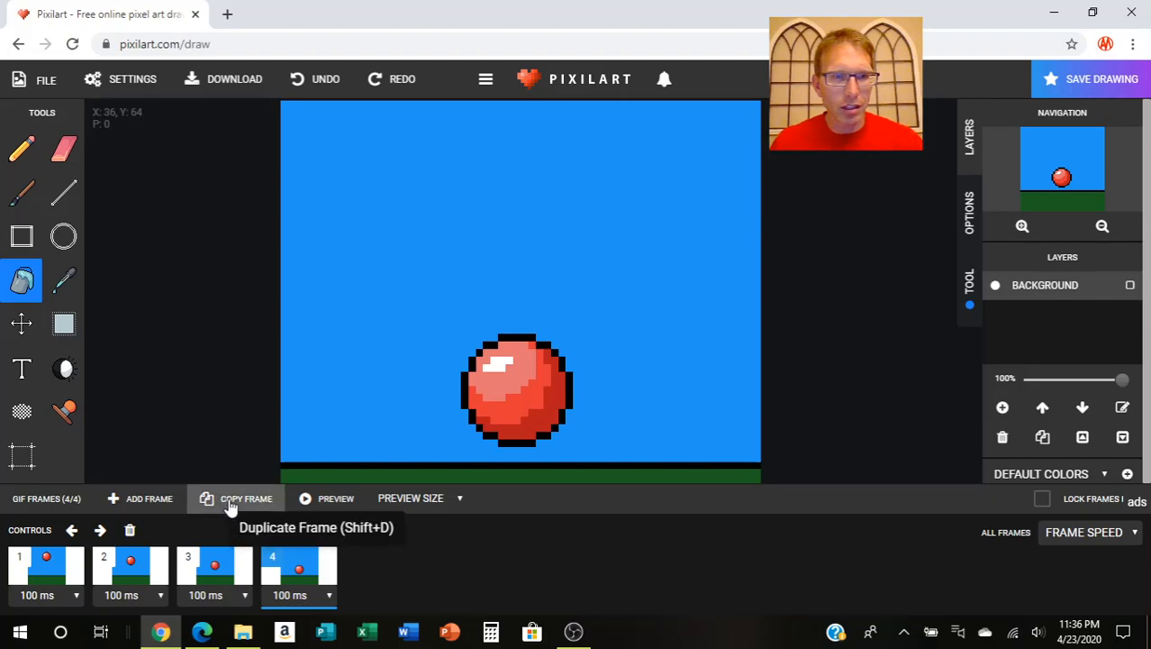
{"action": "left_click", "coordinate": [236, 497]}
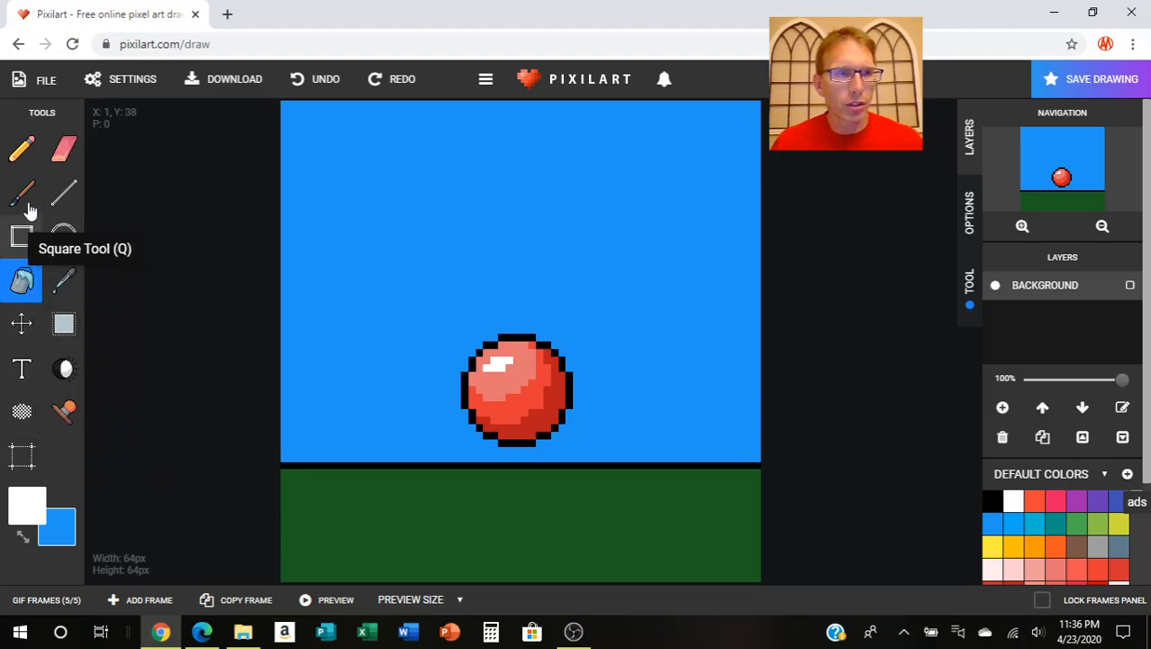
{"action": "left_click", "coordinate": [23, 160]}
Step: Turn on Mirror Y, try it with a freehand white pencil oval in the sky, and undo the drawing
{"action": "scroll", "coordinate": [23, 342], "scroll_direction": "down", "scroll_amount": 1}
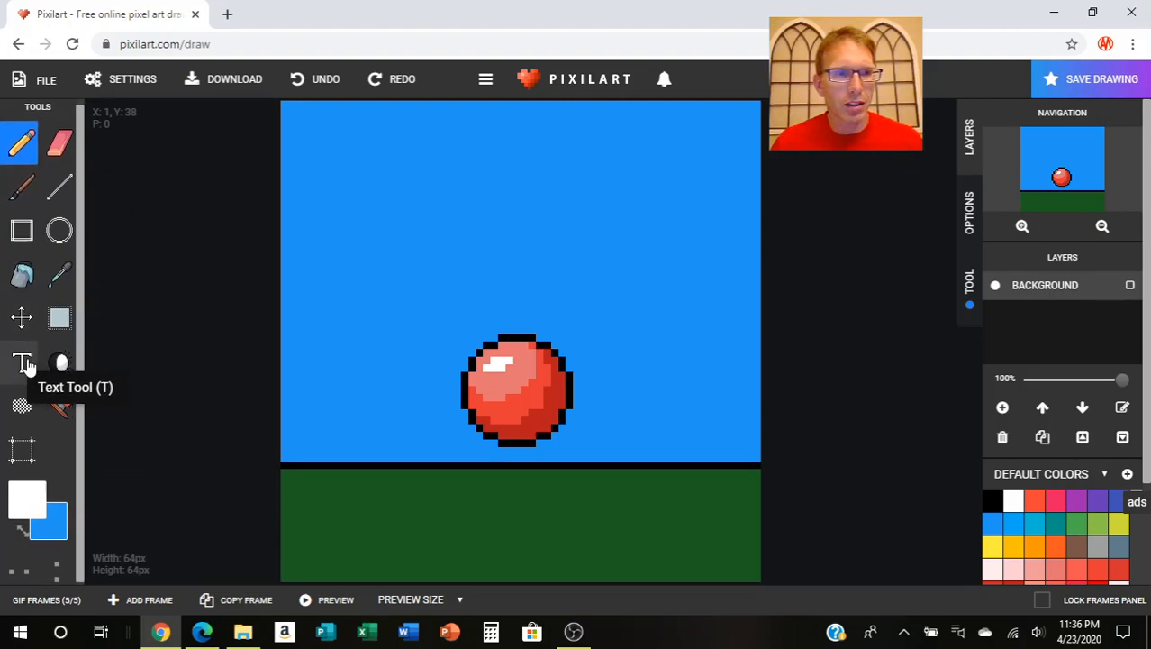
{"action": "left_click", "coordinate": [56, 578]}
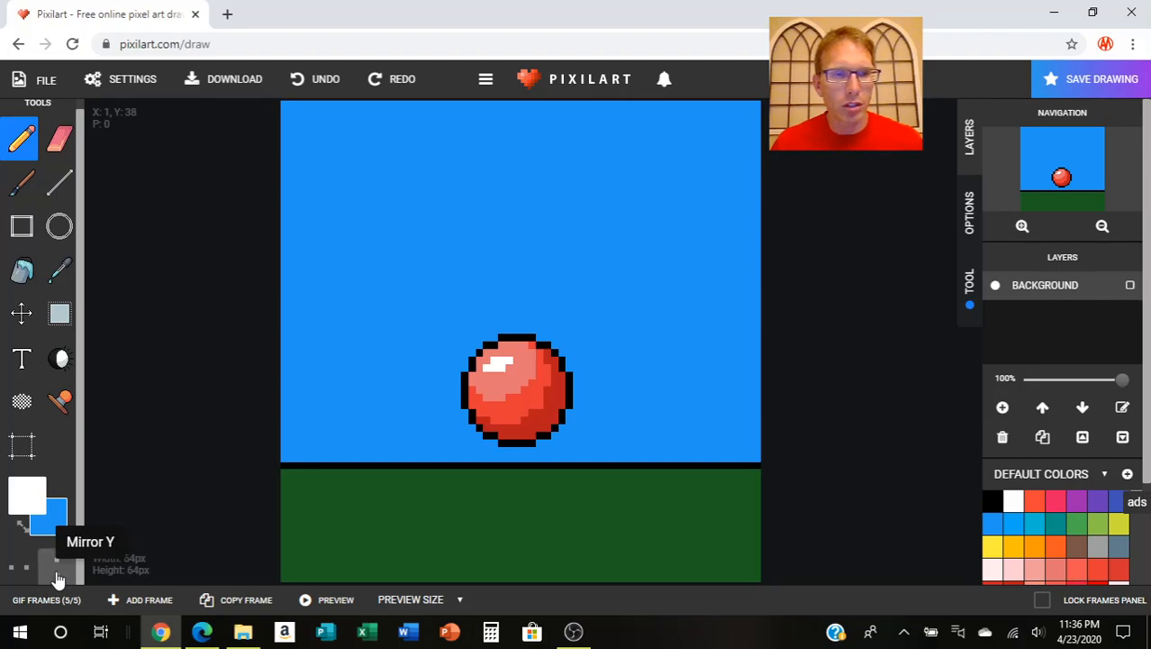
{"action": "mouse_move", "coordinate": [373, 187]}
{"action": "left_mouse_down"}
{"action": "mouse_move", "coordinate": [384, 209]}
{"action": "mouse_move", "coordinate": [367, 292]}
{"action": "mouse_move", "coordinate": [328, 307]}
{"action": "mouse_move", "coordinate": [304, 222]}
{"action": "mouse_move", "coordinate": [326, 162]}
{"action": "mouse_move", "coordinate": [372, 176]}
{"action": "mouse_move", "coordinate": [383, 222]}
{"action": "left_mouse_up"}
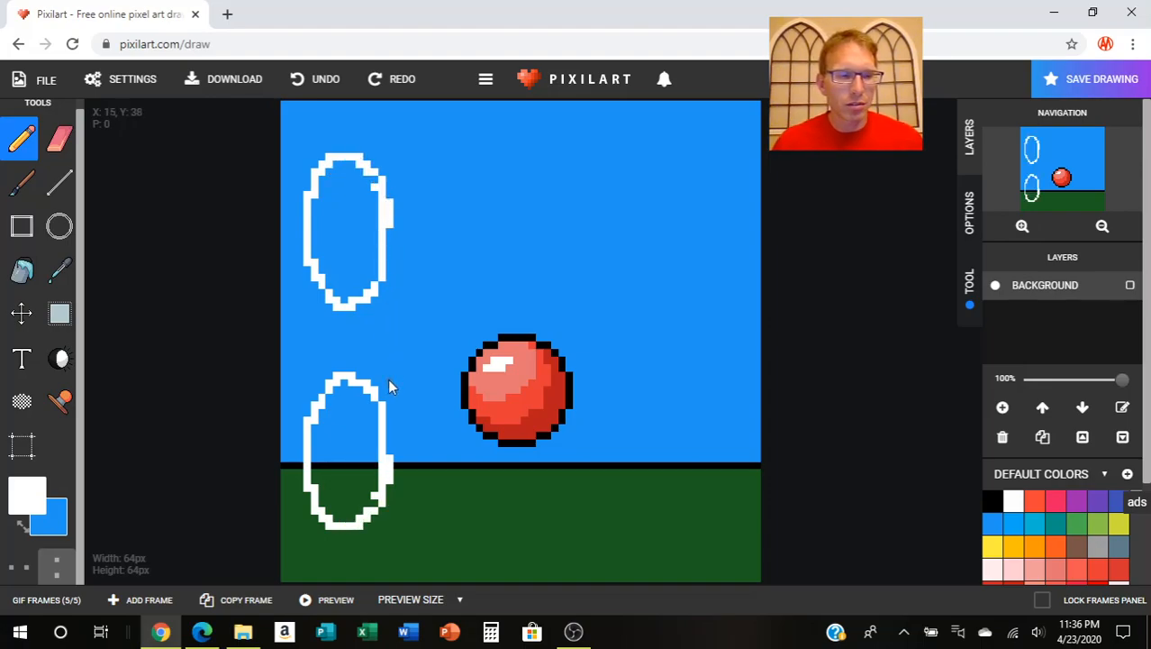
{"action": "left_click", "coordinate": [320, 79]}
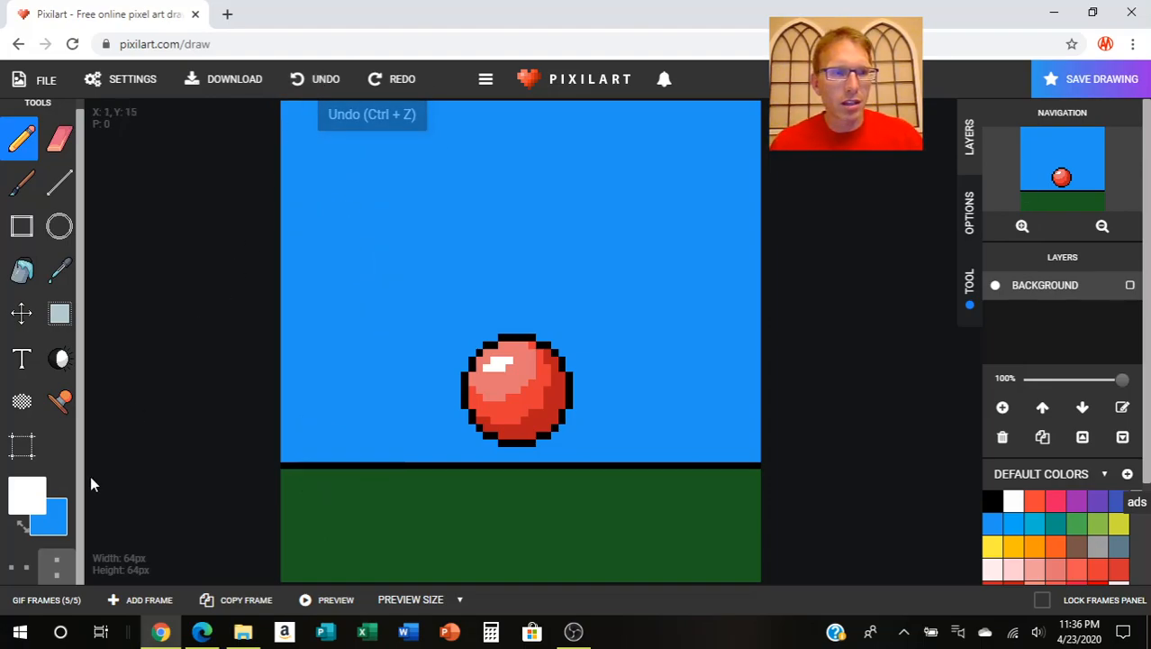
Step: Turn on Mirror X, try a white pencil oval mirrored both ways, undo it, and leave only Mirror X on
{"action": "left_click", "coordinate": [18, 568]}
{"action": "left_click", "coordinate": [383, 196]}
{"action": "mouse_move", "coordinate": [385, 194]}
{"action": "left_mouse_down"}
{"action": "mouse_move", "coordinate": [476, 231]}
{"action": "mouse_move", "coordinate": [461, 268]}
{"action": "mouse_move", "coordinate": [426, 284]}
{"action": "mouse_move", "coordinate": [359, 267]}
{"action": "mouse_move", "coordinate": [352, 229]}
{"action": "mouse_move", "coordinate": [382, 198]}
{"action": "left_mouse_up"}
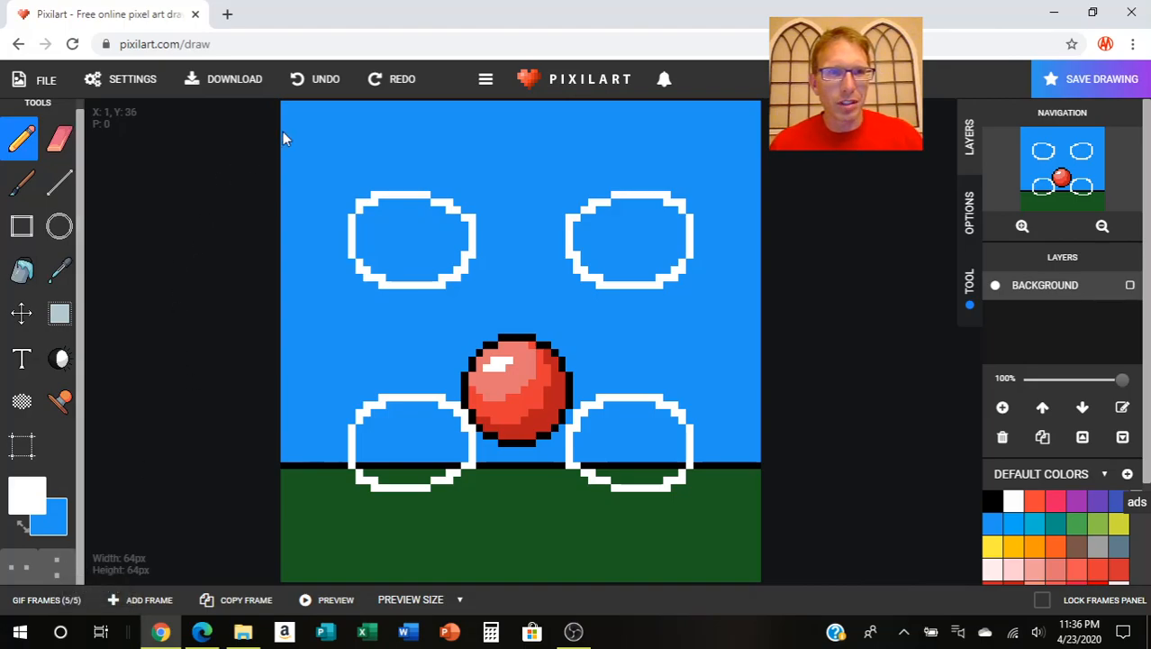
{"action": "left_click", "coordinate": [313, 79]}
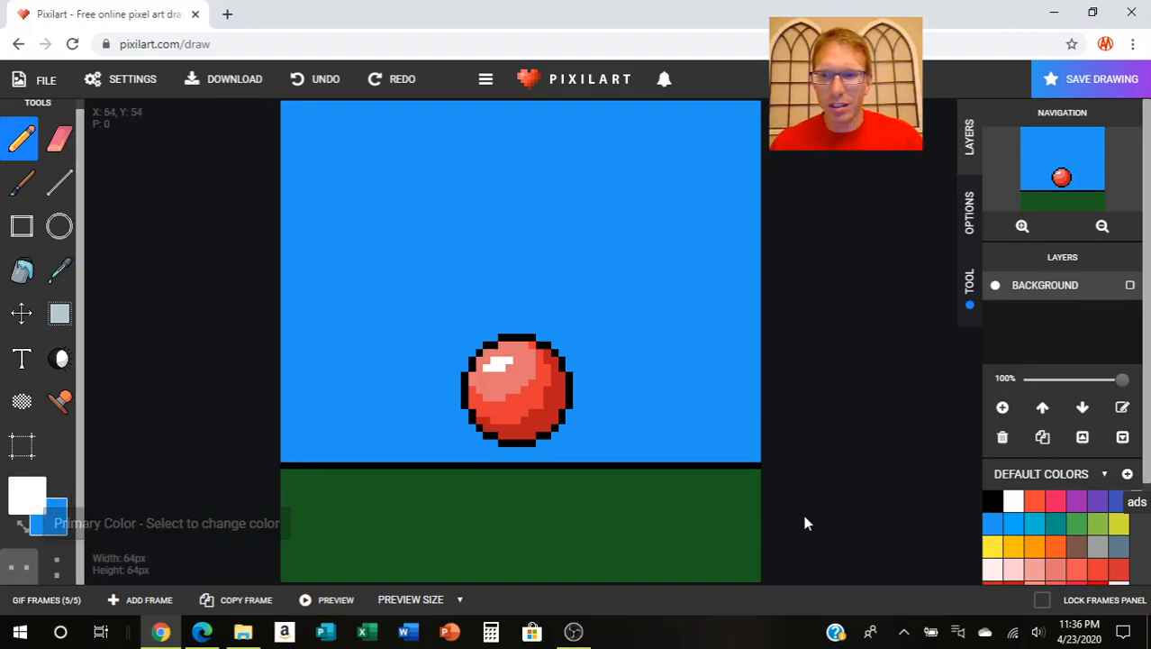
Step: Pencil a freehand black oval outline, about 16 px wide and 11 px tall, straddling the horizon just below the ball
{"action": "left_click", "coordinate": [991, 501]}
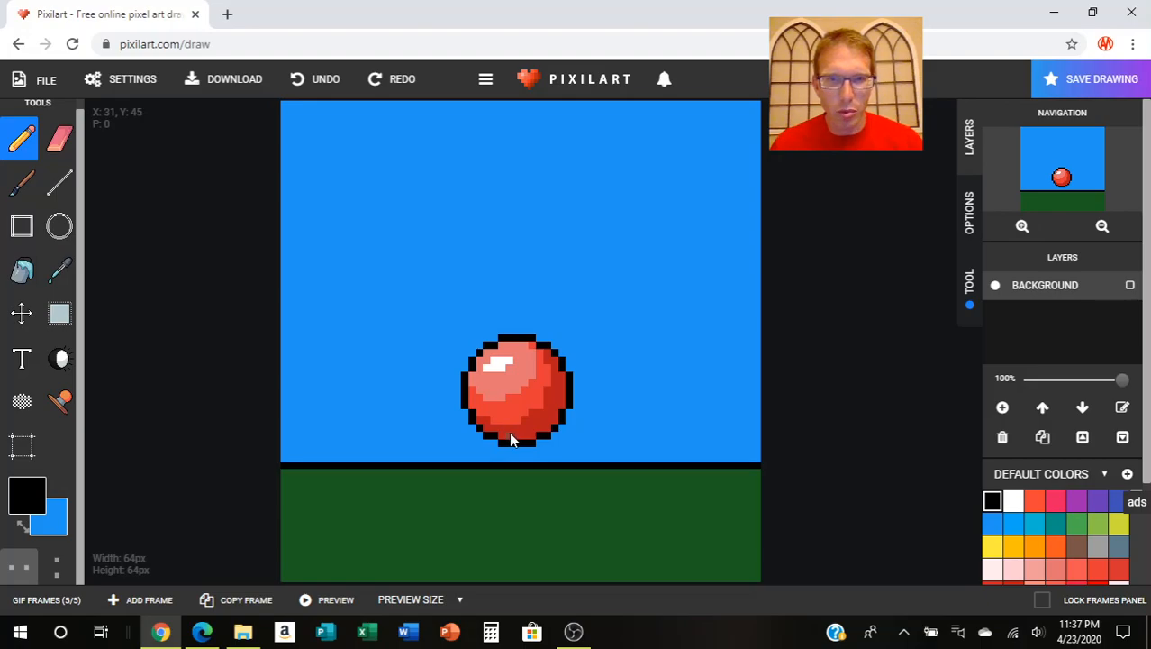
{"action": "mouse_move", "coordinate": [511, 430]}
{"action": "left_mouse_down"}
{"action": "mouse_move", "coordinate": [484, 433]}
{"action": "mouse_move", "coordinate": [463, 457]}
{"action": "mouse_move", "coordinate": [468, 480]}
{"action": "mouse_move", "coordinate": [513, 502]}
{"action": "left_mouse_up"}
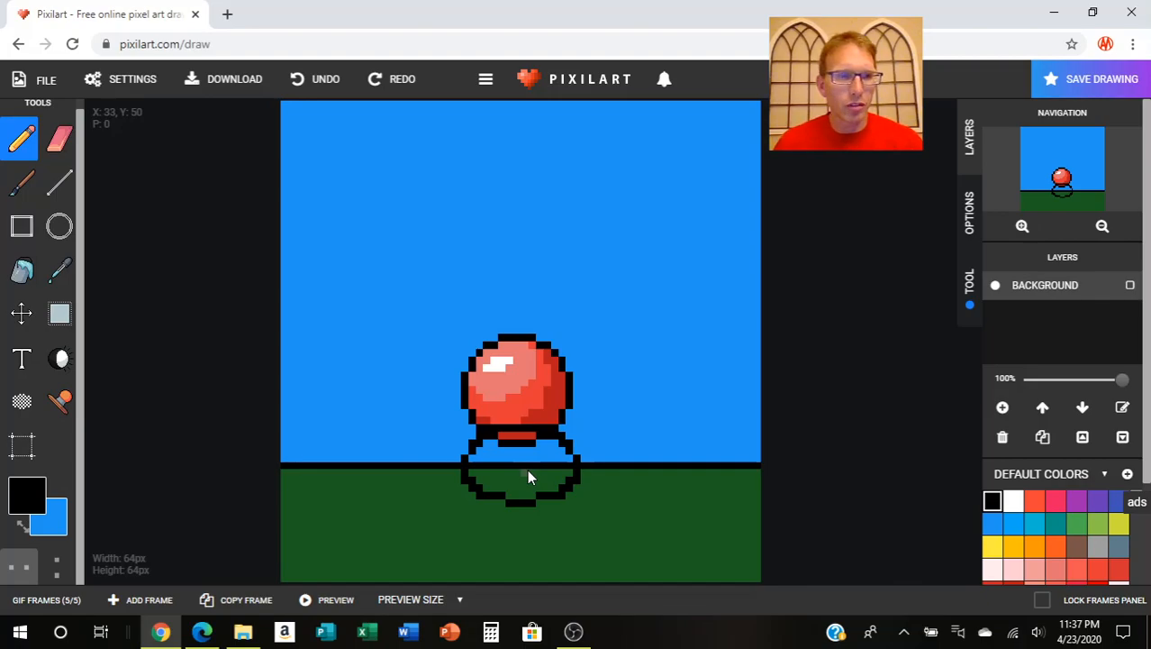
Step: Sample the ball's medium red as the primary color
{"action": "left_click", "coordinate": [20, 272]}
{"action": "left_click", "coordinate": [998, 498]}
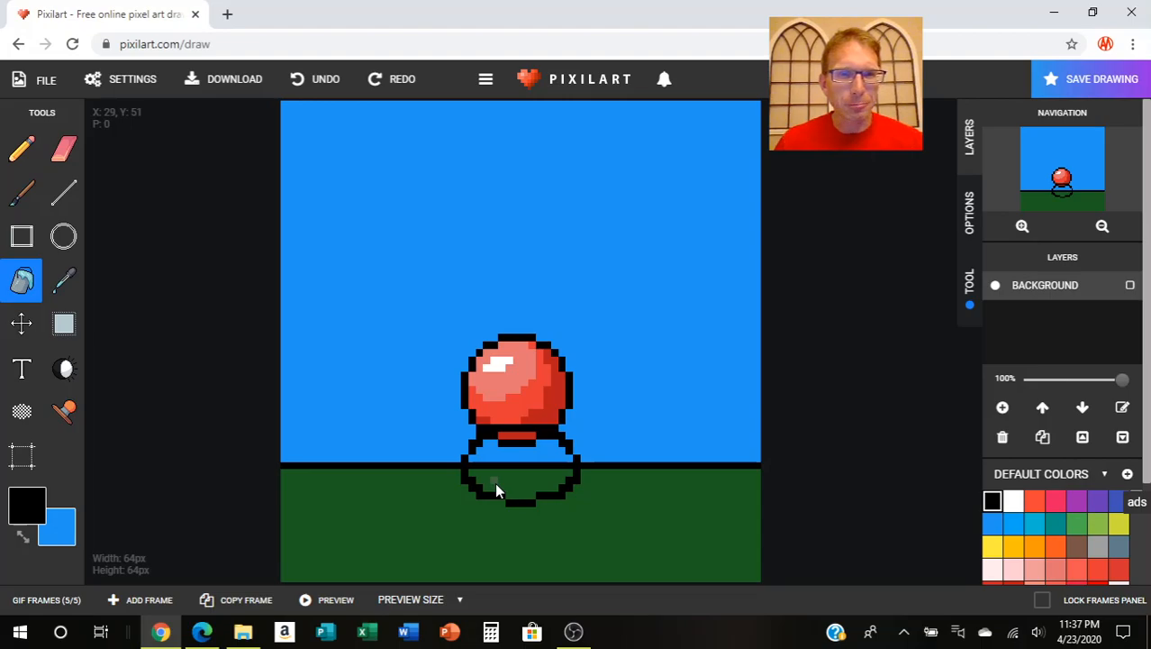
{"action": "left_click", "coordinate": [69, 286]}
{"action": "left_click", "coordinate": [531, 398]}
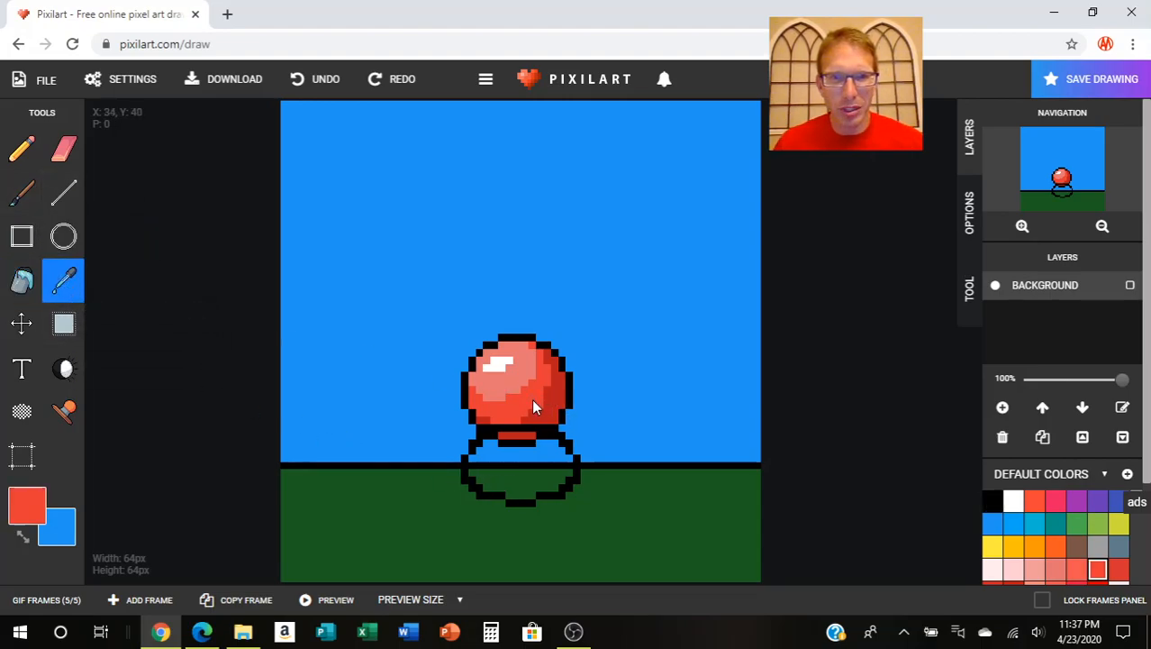
{"action": "left_click", "coordinate": [477, 466]}
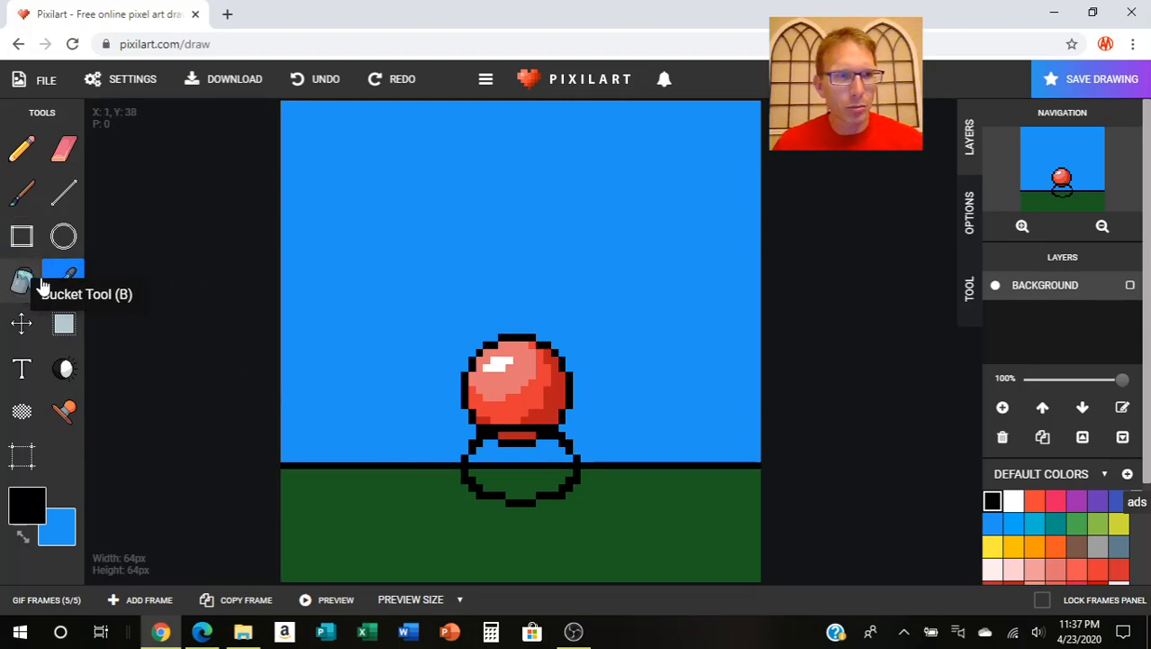
{"action": "left_click", "coordinate": [522, 396]}
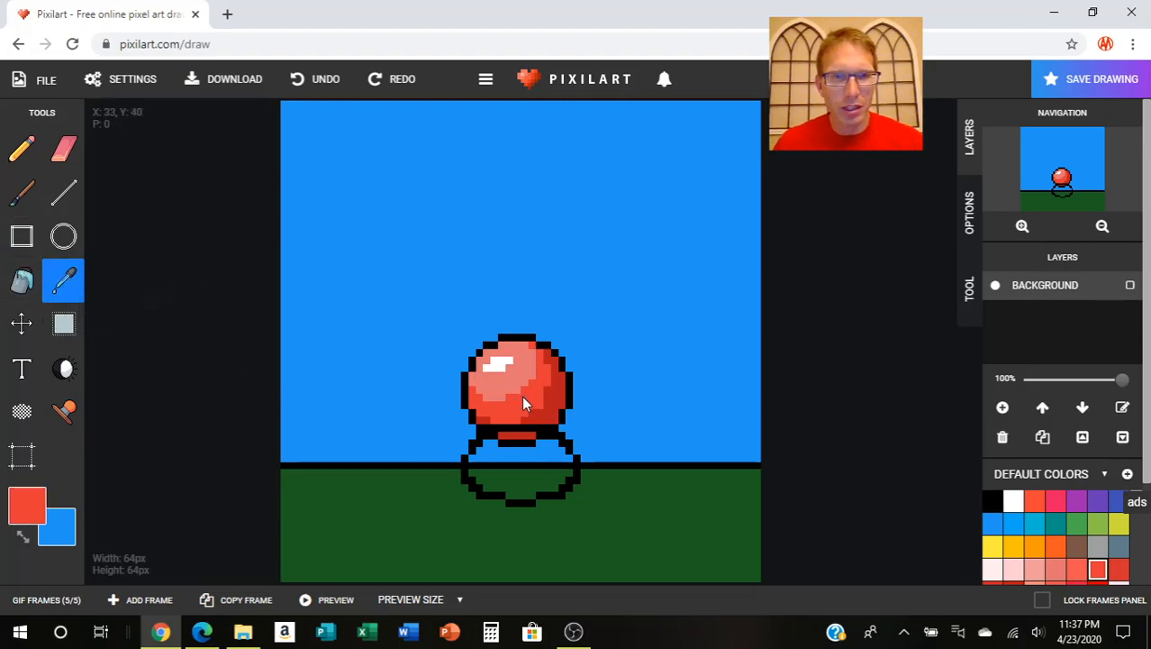
Step: Fill the oval's interior with the medium red, penciling over the horizon line and upper part and bucket-filling the remaining areas
{"action": "left_click", "coordinate": [18, 153]}
{"action": "left_click_drag", "start_coordinate": [480, 467], "coordinate": [514, 469]}
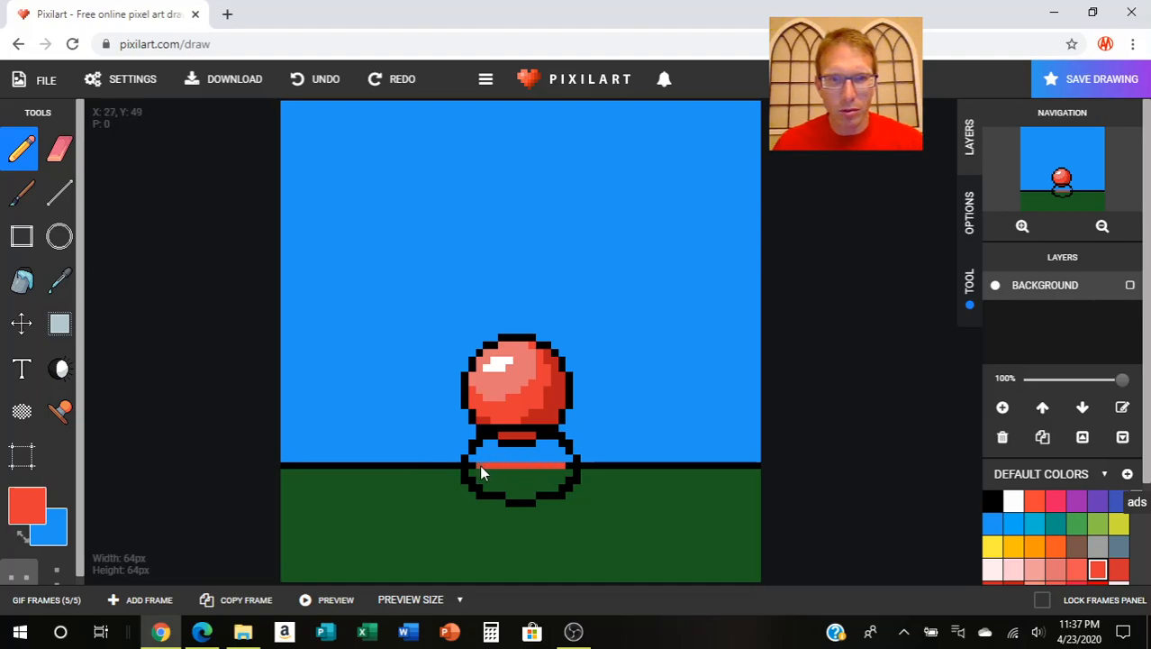
{"action": "left_click_drag", "start_coordinate": [497, 444], "coordinate": [518, 444]}
{"action": "left_click", "coordinate": [503, 439]}
{"action": "mouse_move", "coordinate": [488, 451]}
{"action": "left_mouse_down"}
{"action": "mouse_move", "coordinate": [530, 461]}
{"action": "mouse_move", "coordinate": [516, 458]}
{"action": "left_mouse_up"}
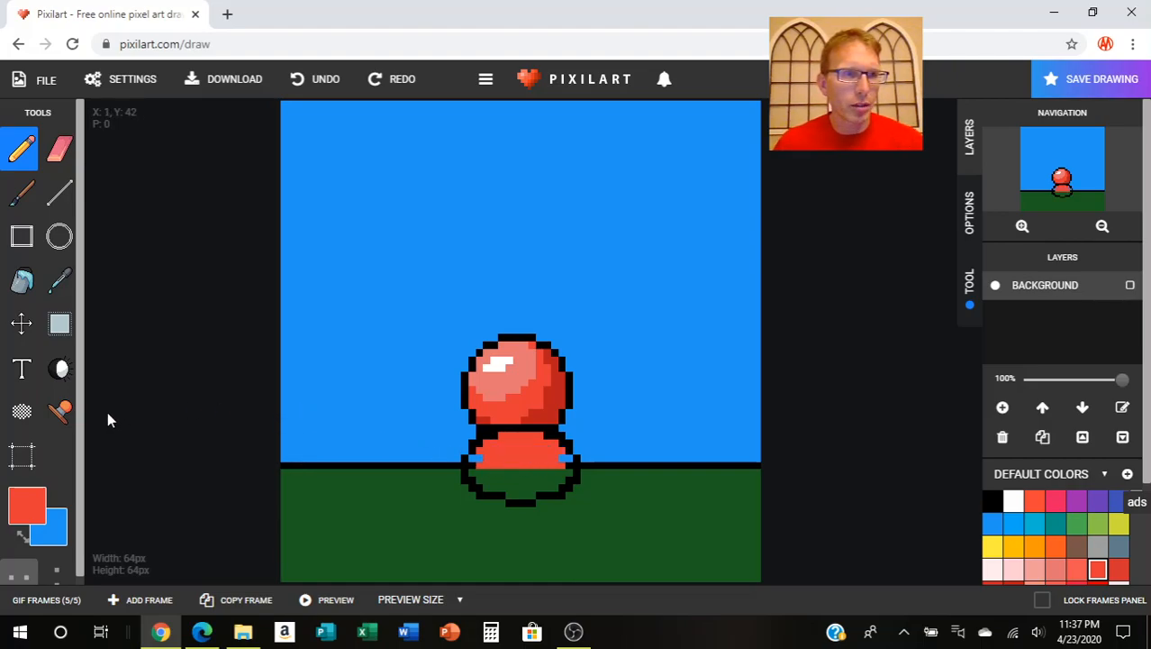
{"action": "left_click", "coordinate": [21, 280]}
{"action": "left_click", "coordinate": [522, 483]}
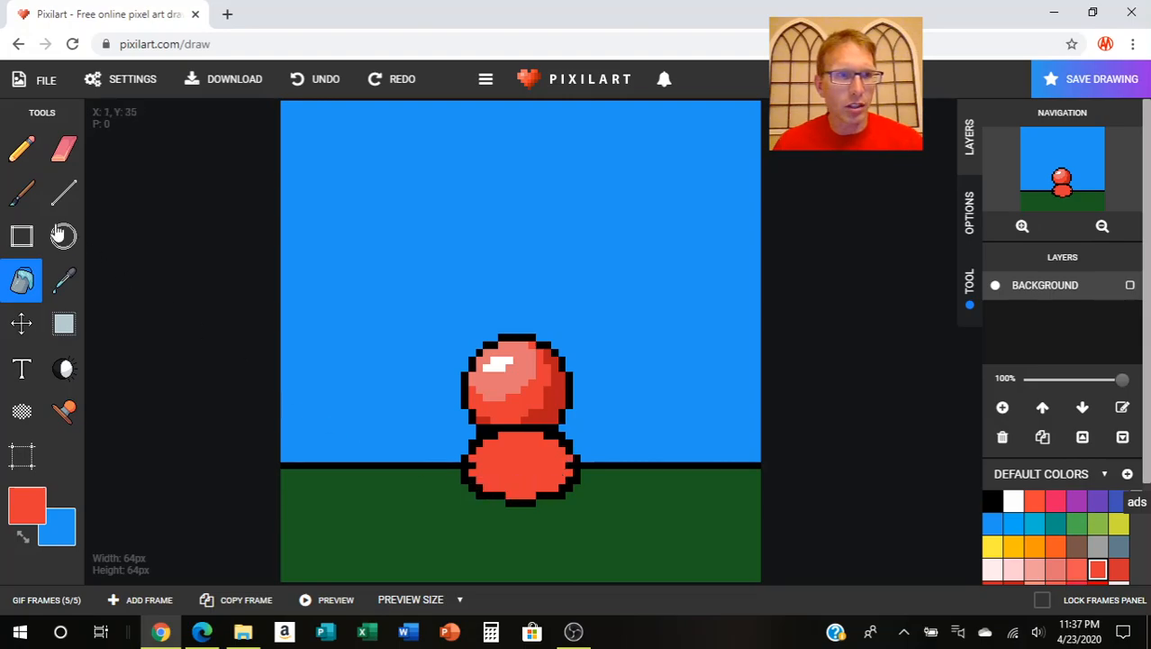
Step: Thicken the sides and bottom of the oval's outline with the Pencil in black
{"action": "left_click", "coordinate": [26, 155]}
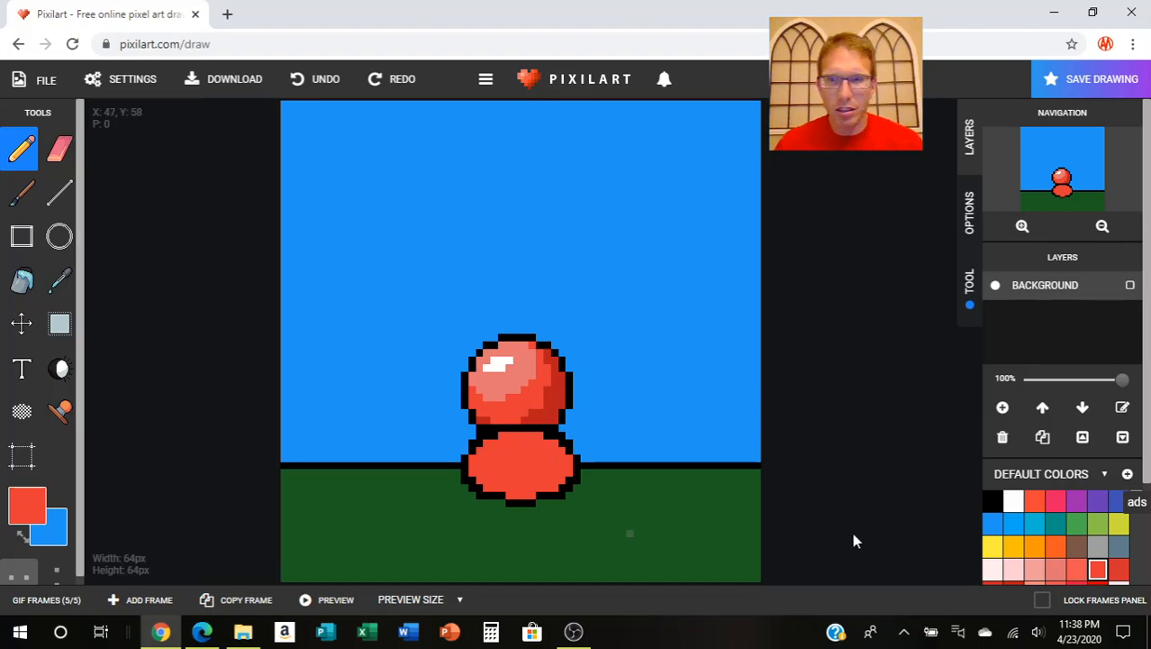
{"action": "left_click", "coordinate": [992, 501]}
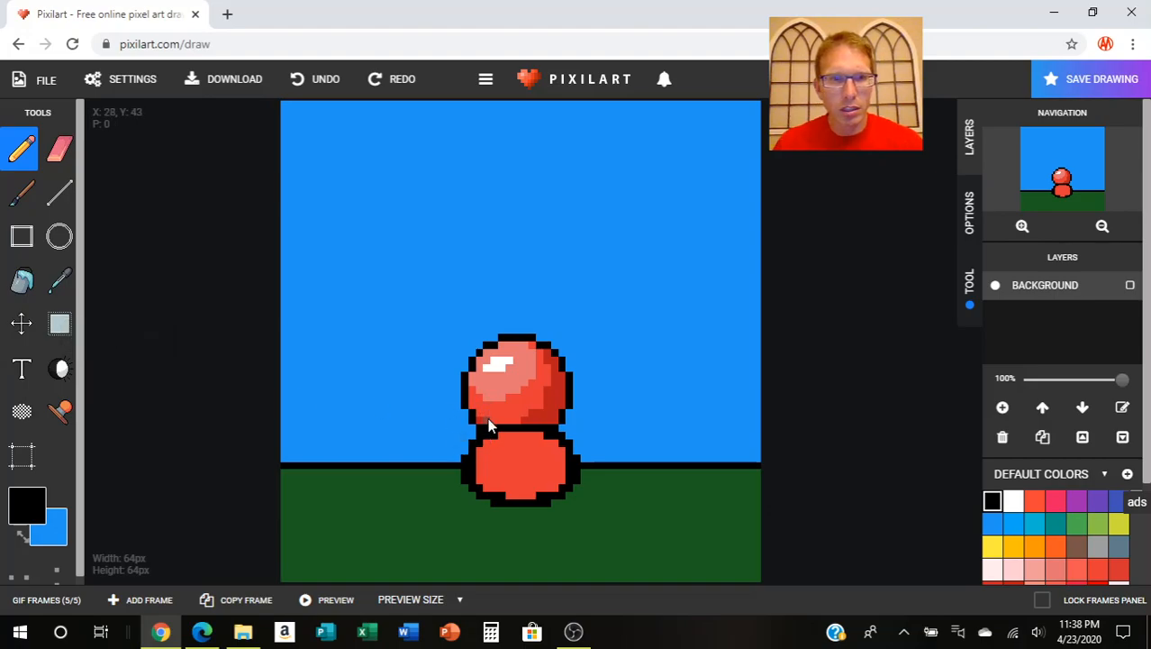
Step: Set the secondary color to black and the primary to the orange-red swatch, and pencil over excess black along the oval's inner outline
{"action": "left_click", "coordinate": [61, 279]}
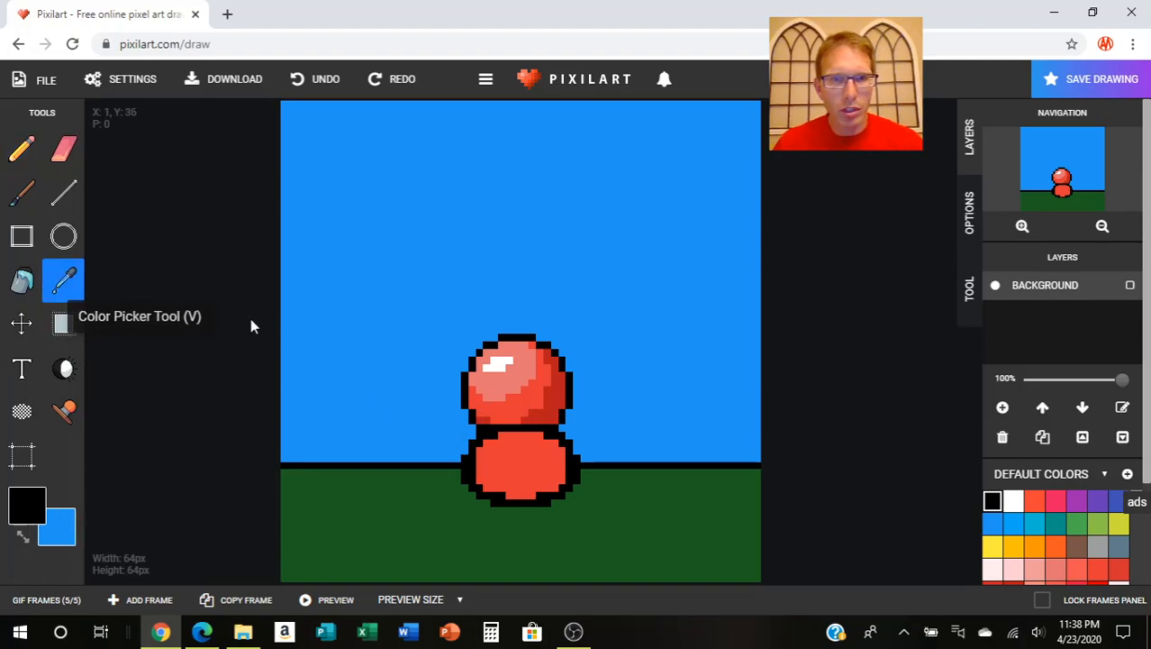
{"action": "left_click", "coordinate": [518, 403]}
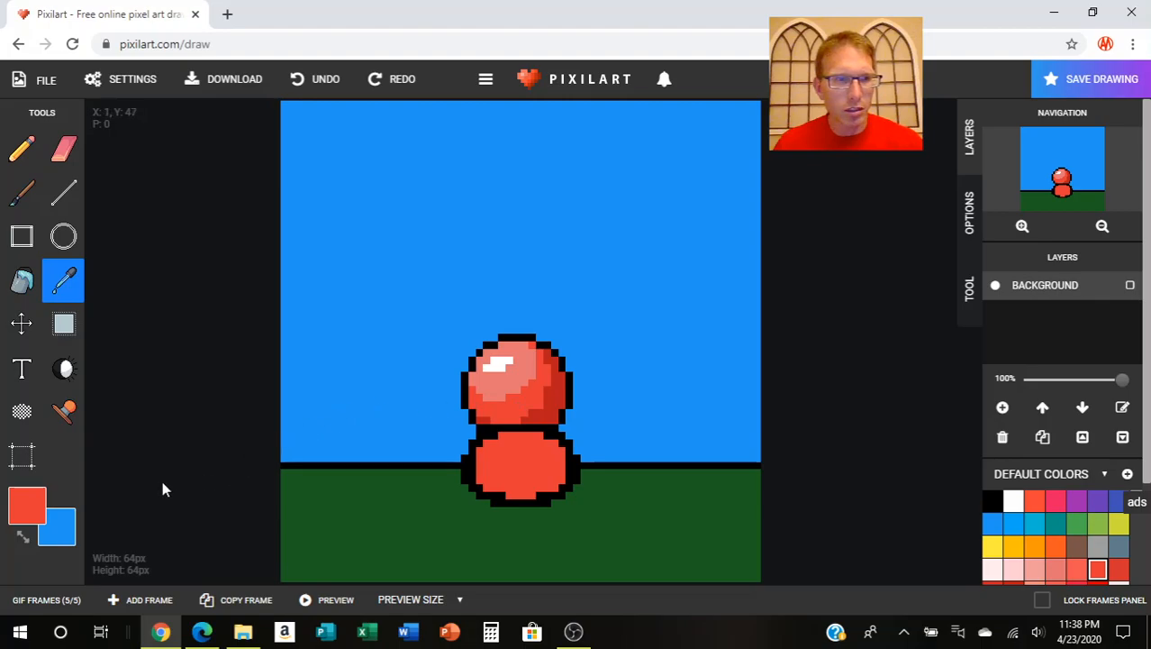
{"action": "left_click", "coordinate": [23, 534]}
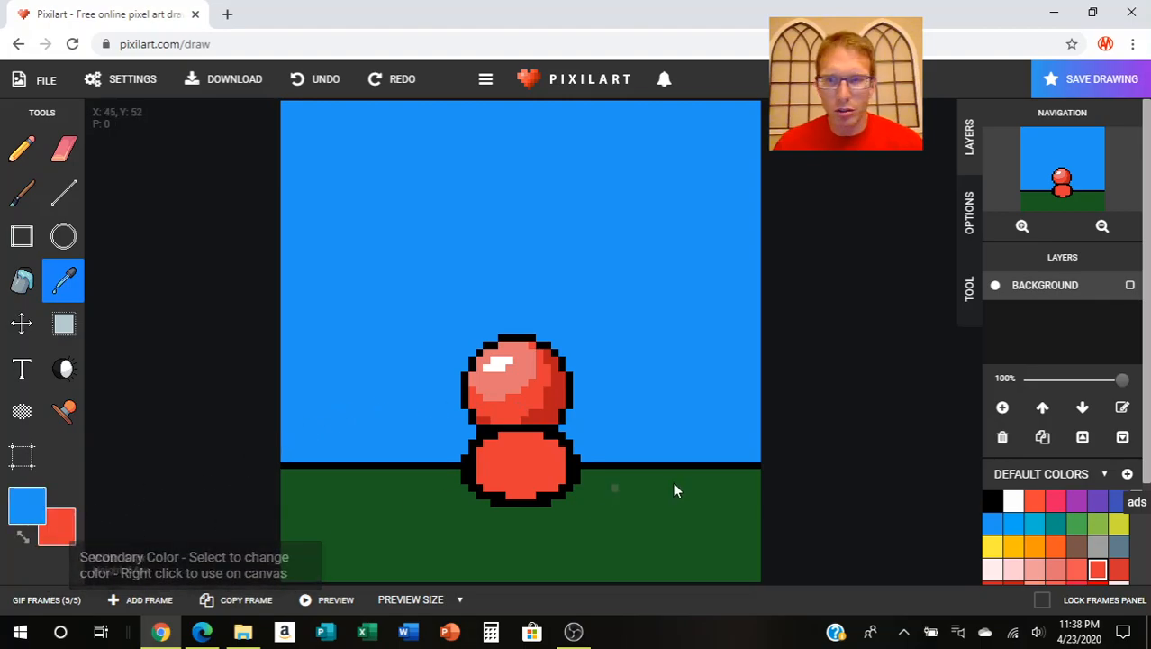
{"action": "left_click", "coordinate": [991, 502]}
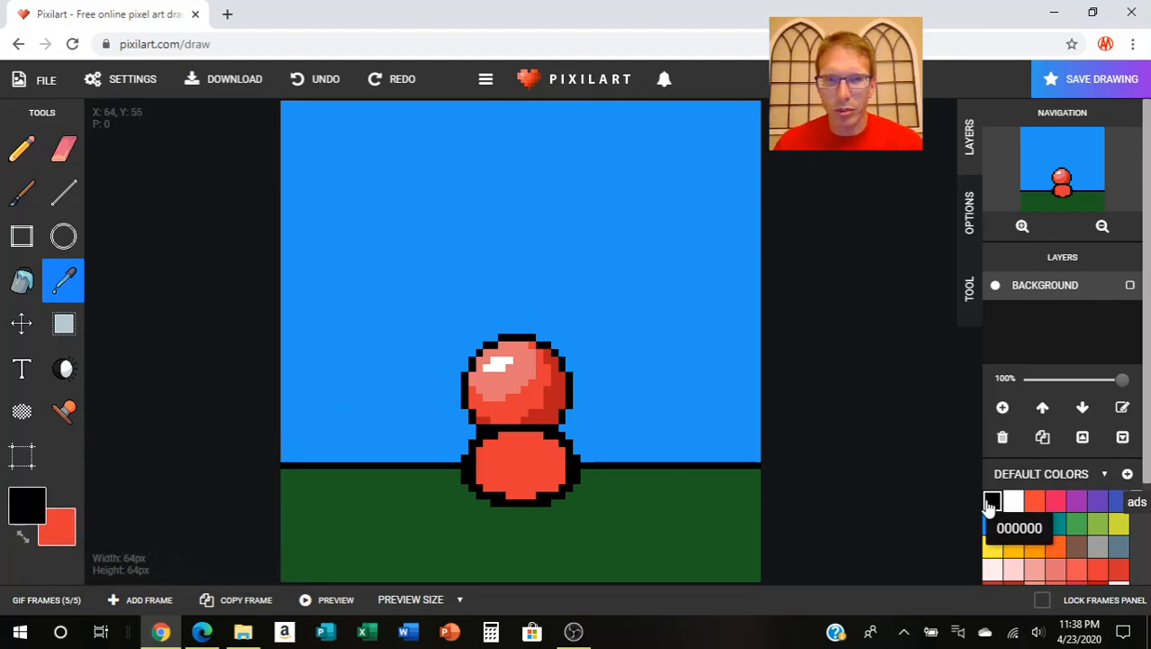
{"action": "right_click", "coordinate": [491, 438]}
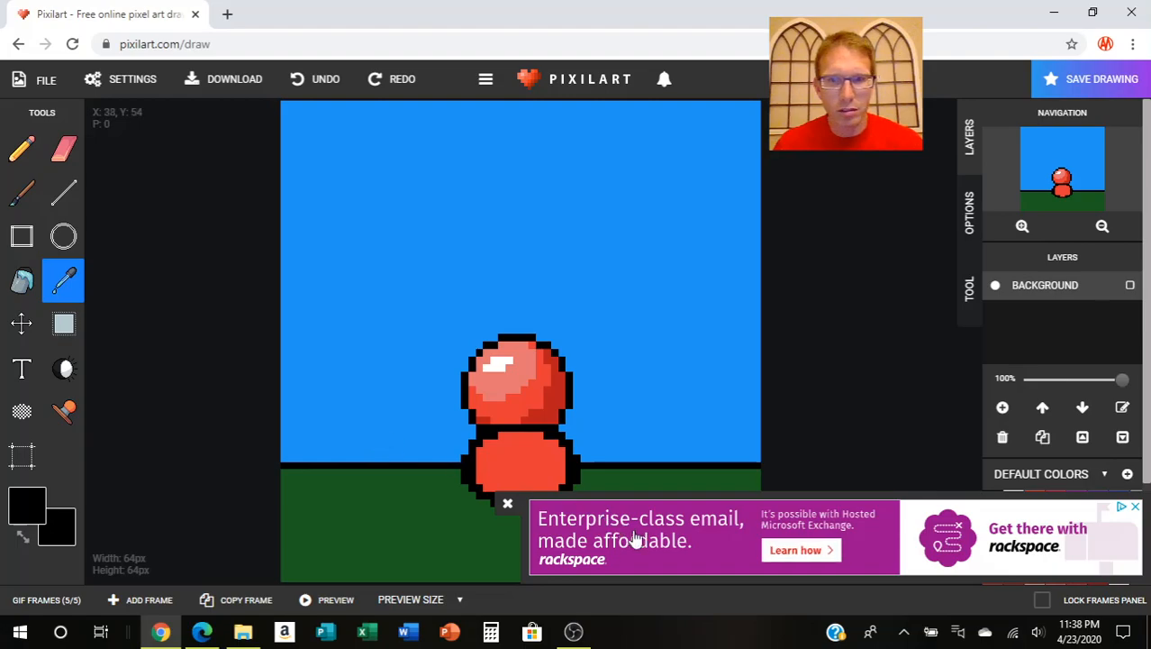
{"action": "left_click", "coordinate": [509, 505]}
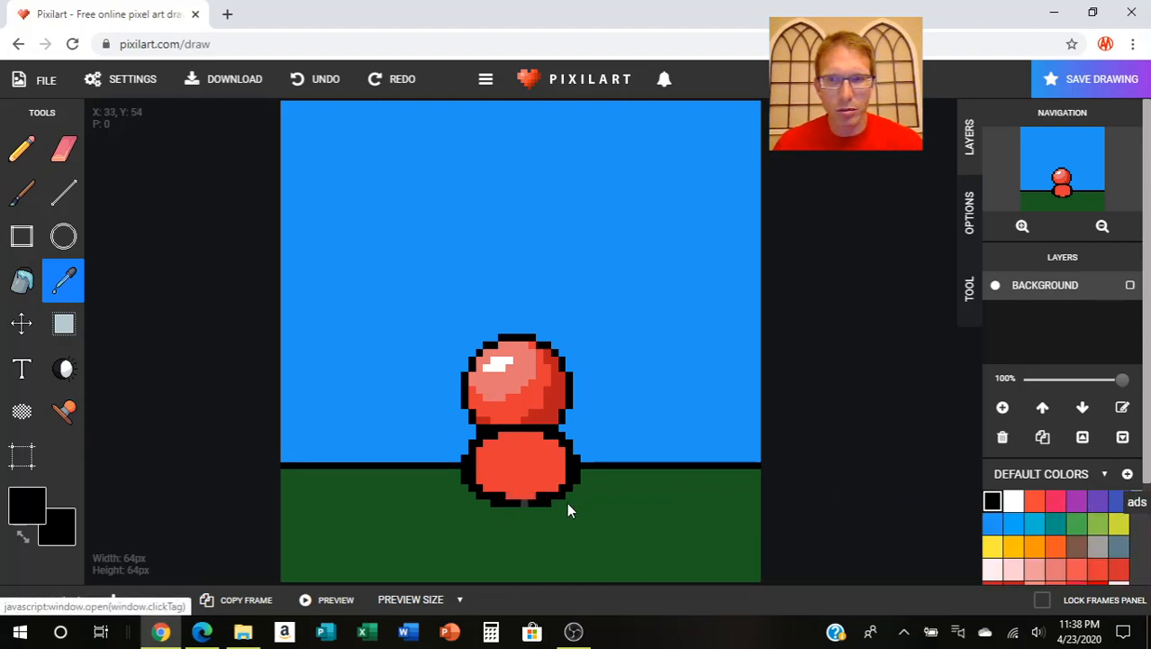
{"action": "left_click", "coordinate": [1034, 502]}
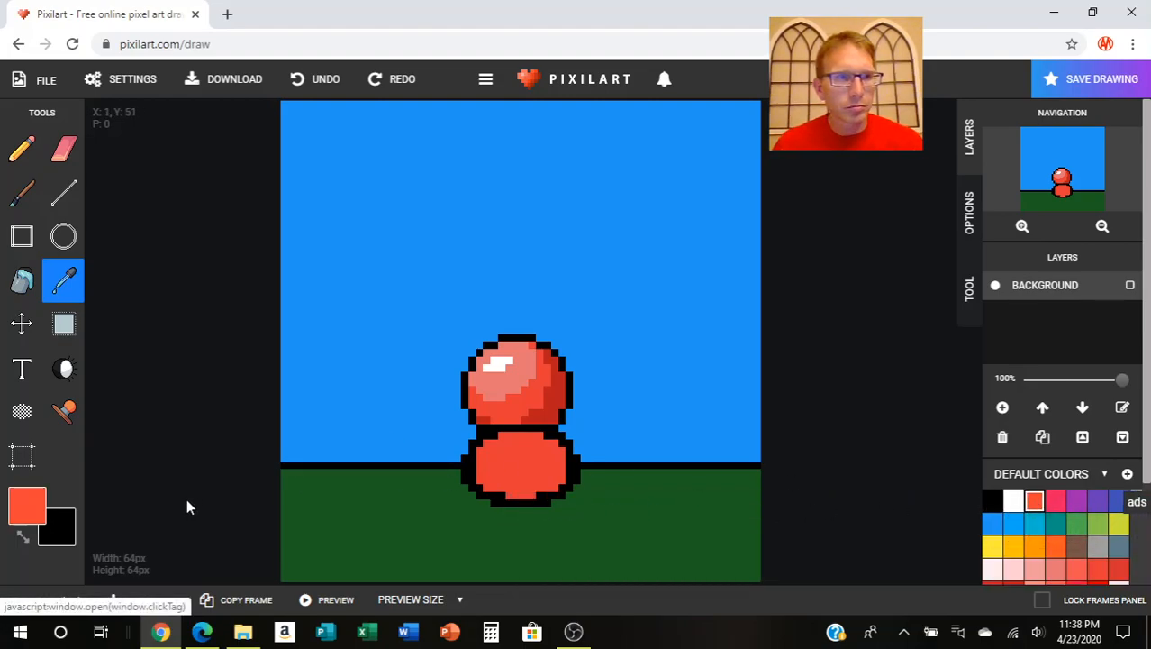
{"action": "left_click", "coordinate": [12, 158]}
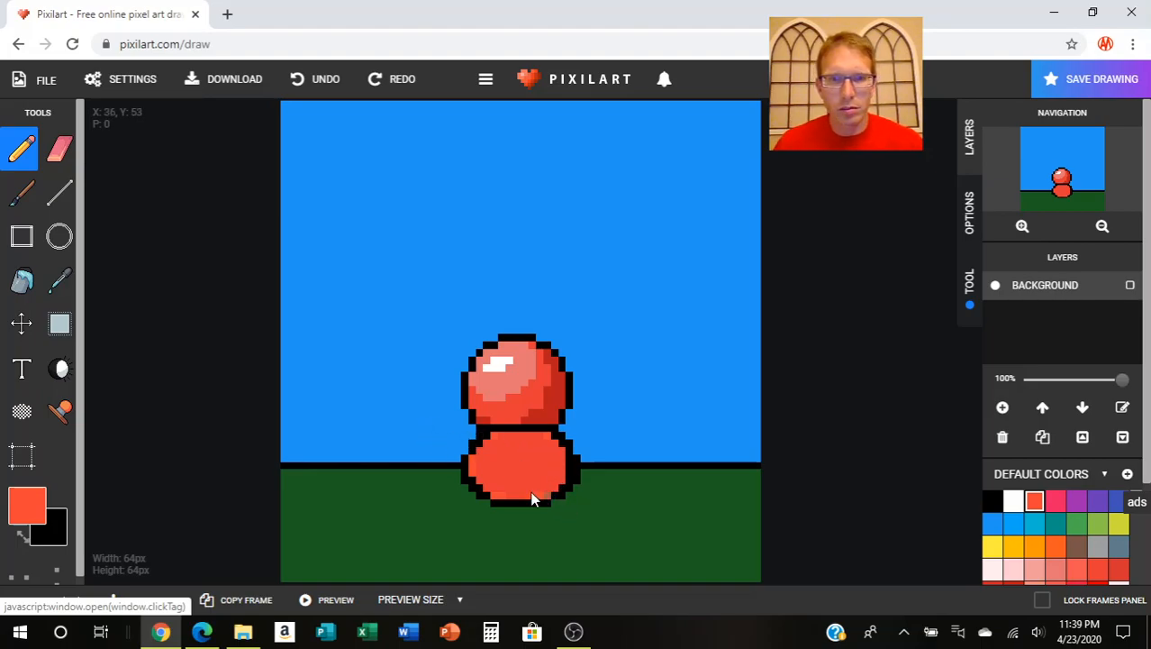
Step: Shade the oval's lower-right side in the ball's sampled dark red, penciling a curved edge and bucket-filling the area below it
{"action": "left_click", "coordinate": [56, 290]}
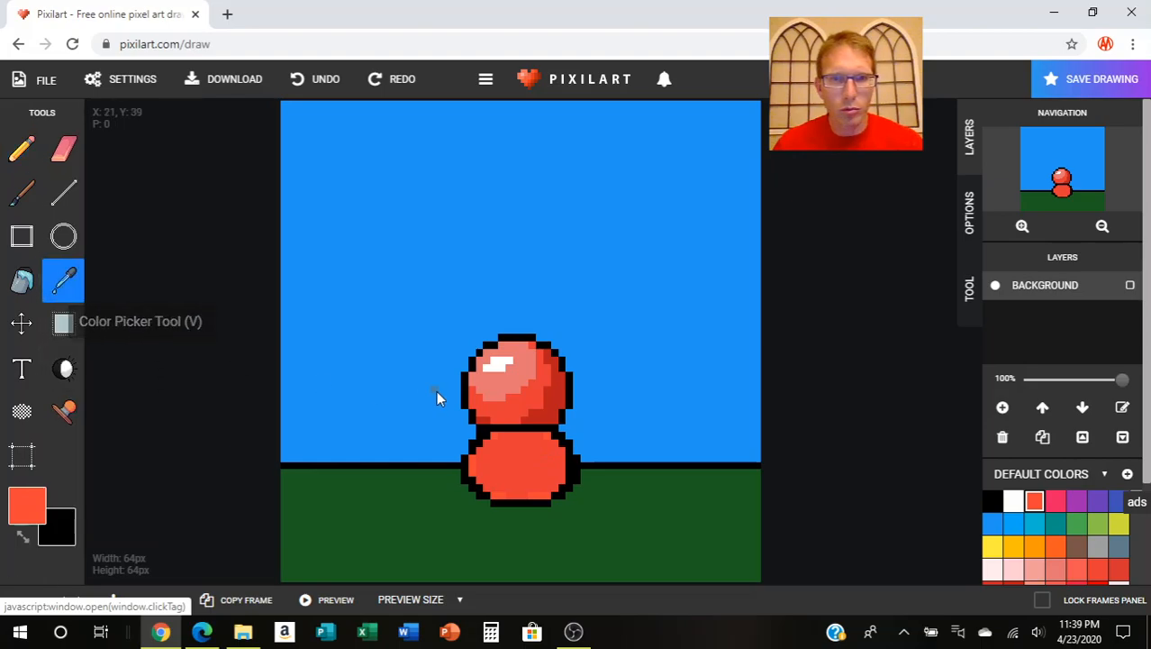
{"action": "left_click", "coordinate": [542, 410]}
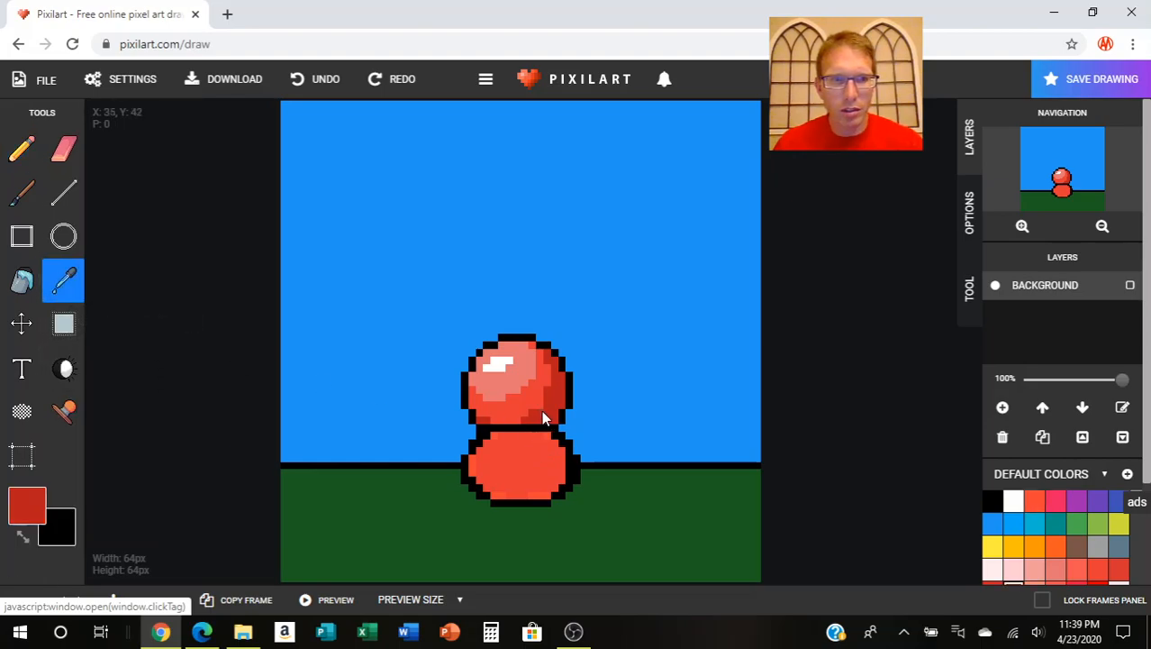
{"action": "left_click", "coordinate": [558, 459]}
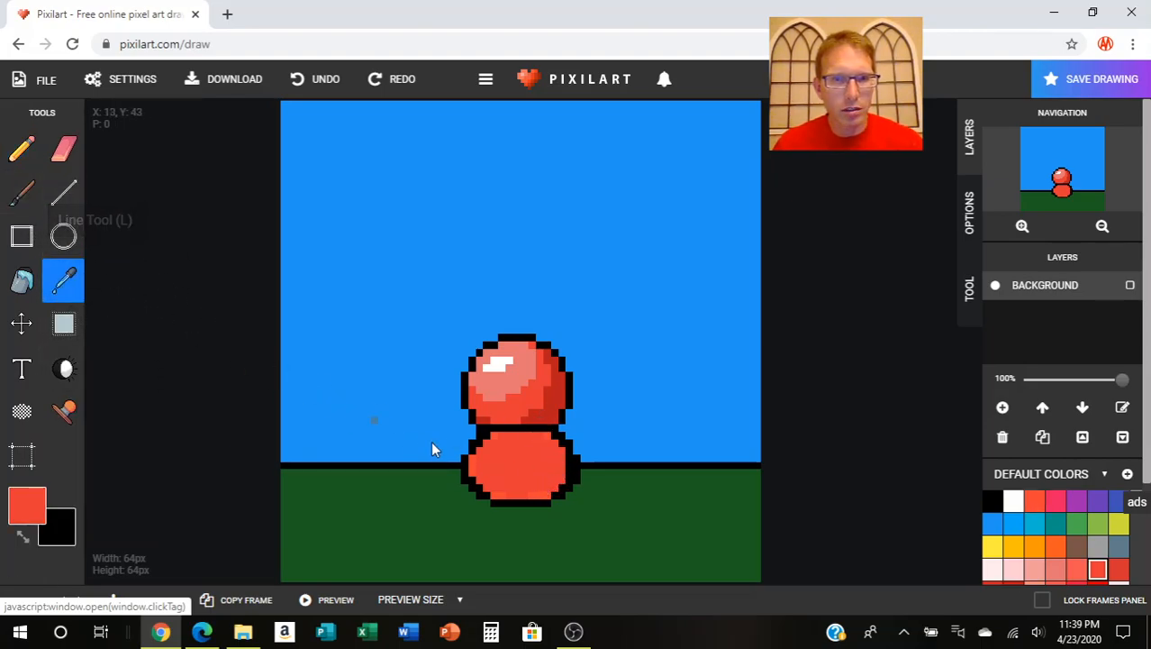
{"action": "left_click", "coordinate": [545, 418]}
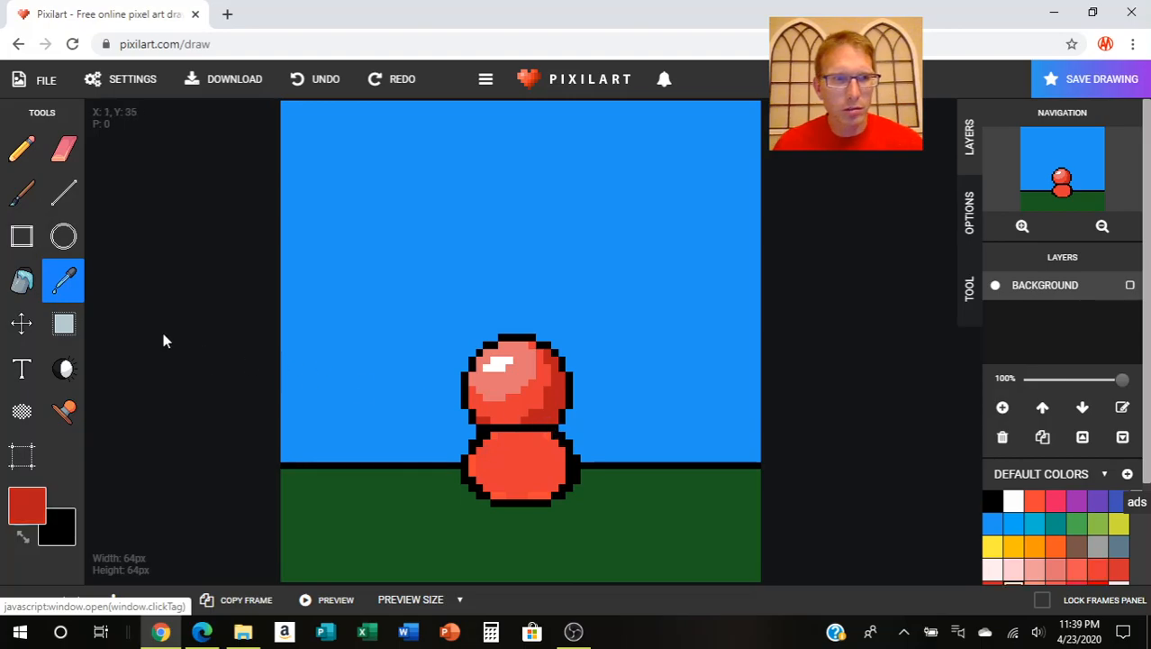
{"action": "left_click", "coordinate": [21, 148]}
{"action": "left_click_drag", "start_coordinate": [555, 457], "coordinate": [527, 483]}
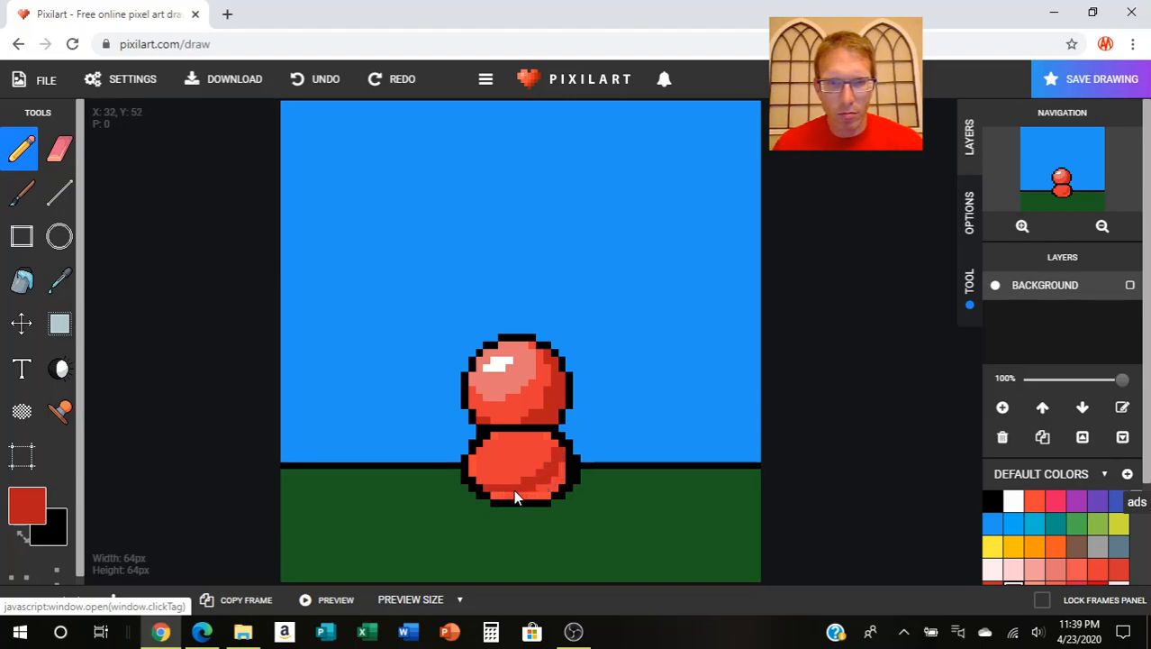
{"action": "left_click", "coordinate": [21, 279]}
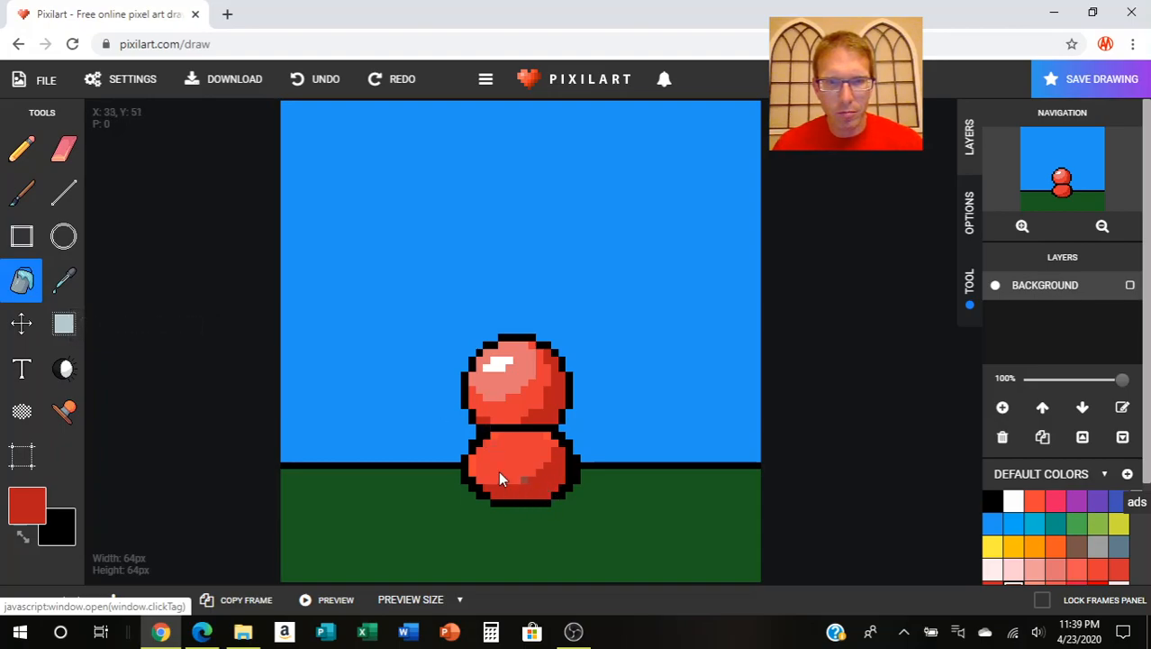
Step: Lighten the oval's upper-left side in the ball's sampled light red, penciling a diagonal edge and bucket-filling the area above it
{"action": "left_click", "coordinate": [55, 295]}
{"action": "left_click", "coordinate": [524, 370]}
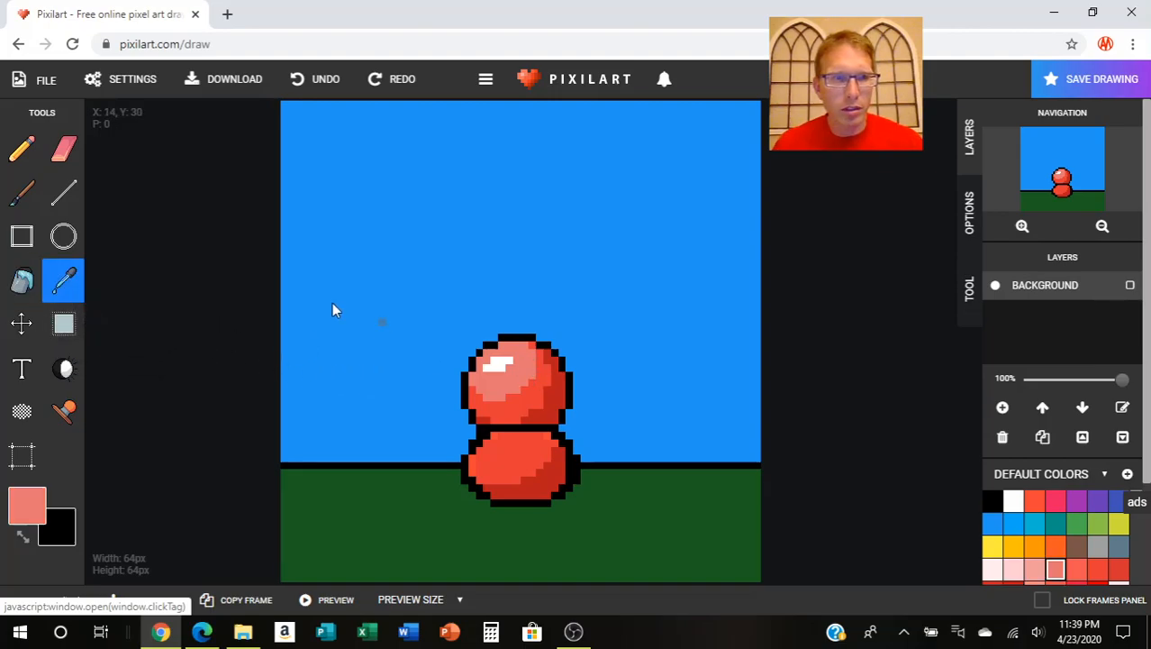
{"action": "left_click", "coordinate": [22, 151]}
{"action": "left_click_drag", "start_coordinate": [531, 439], "coordinate": [528, 445]}
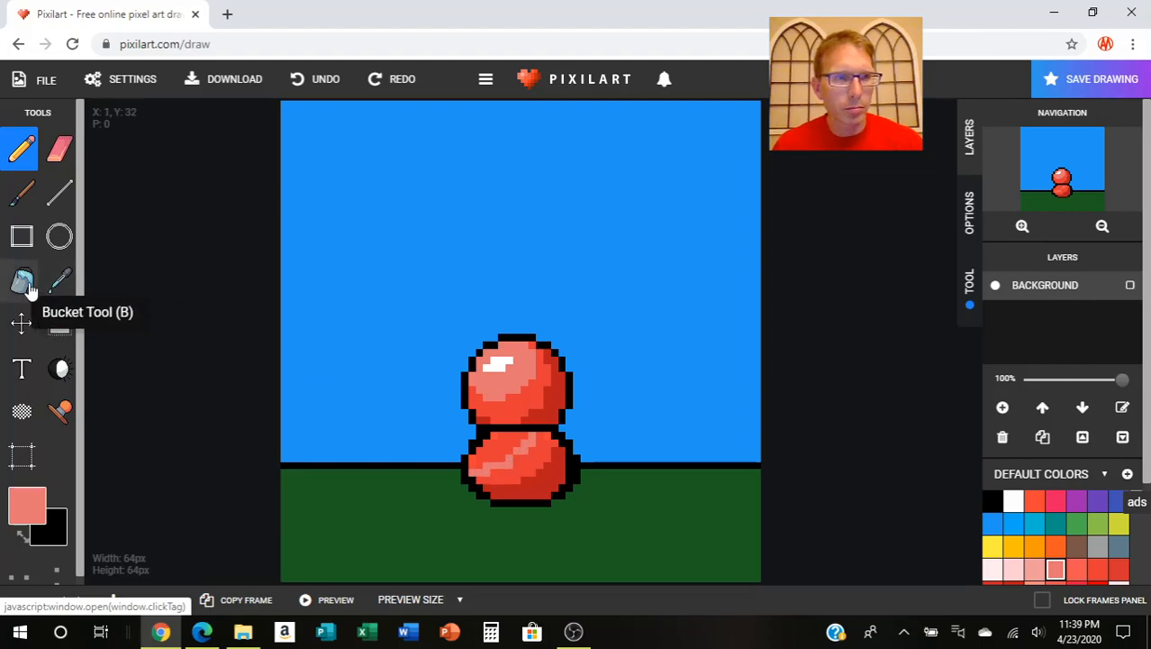
{"action": "left_click", "coordinate": [22, 280]}
{"action": "left_click", "coordinate": [501, 443]}
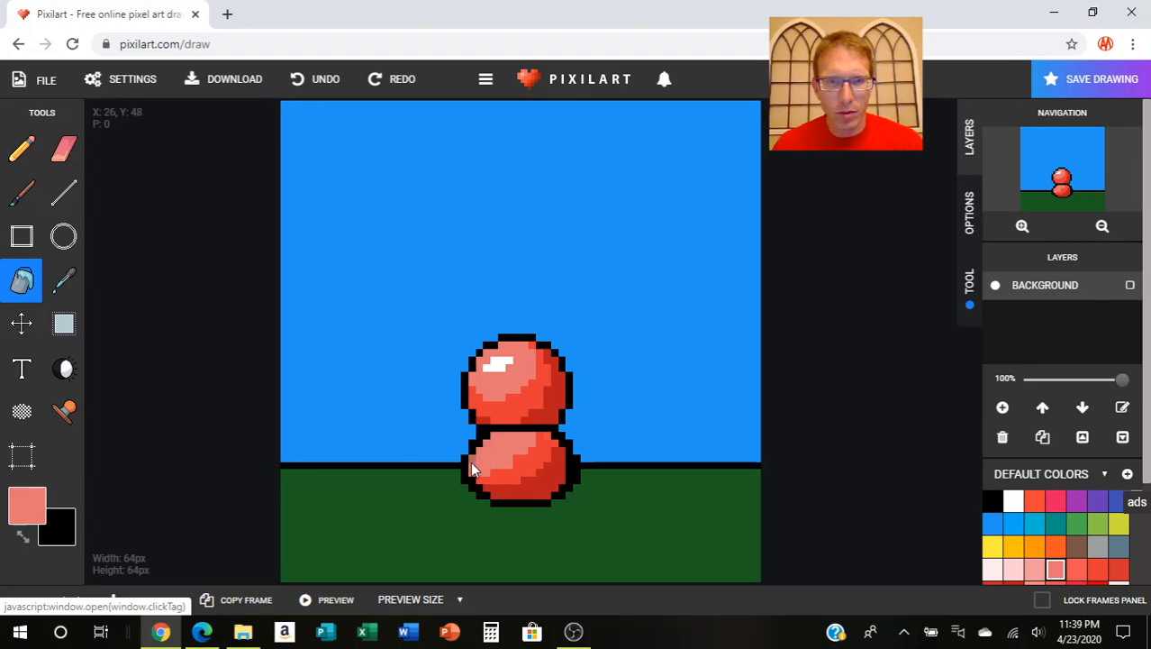
Step: Pencil a small white highlight in the oval's upper-left area, sampling the white from the upper ball's highlight
{"action": "left_click", "coordinate": [58, 285]}
{"action": "left_click", "coordinate": [493, 362]}
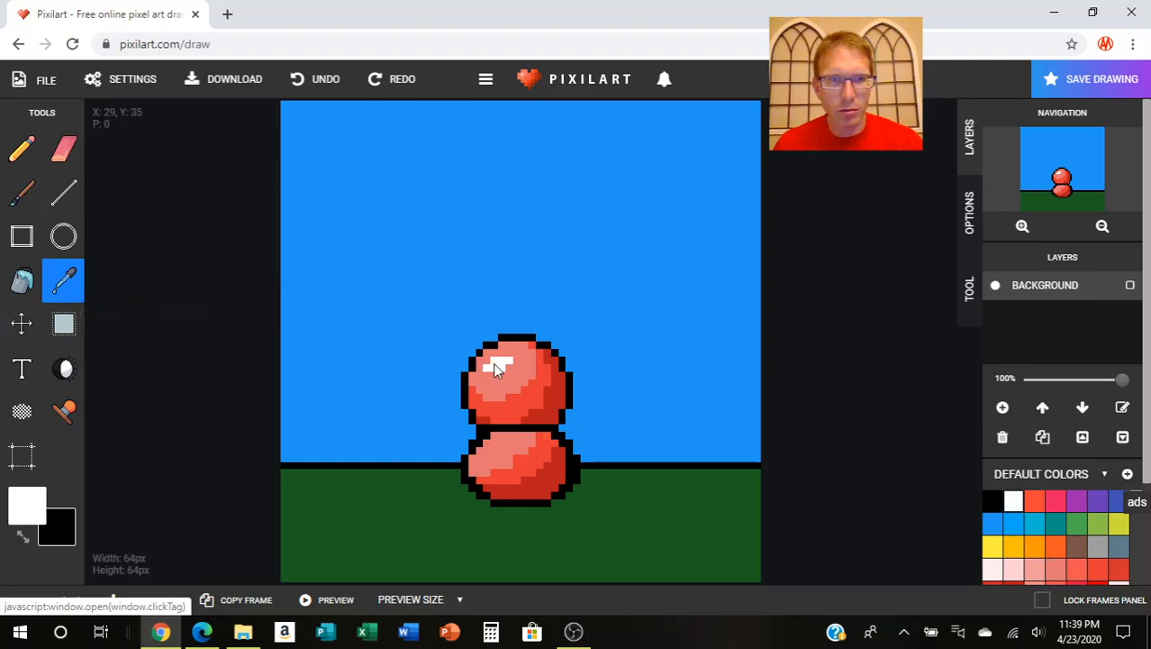
{"action": "left_click", "coordinate": [7, 155]}
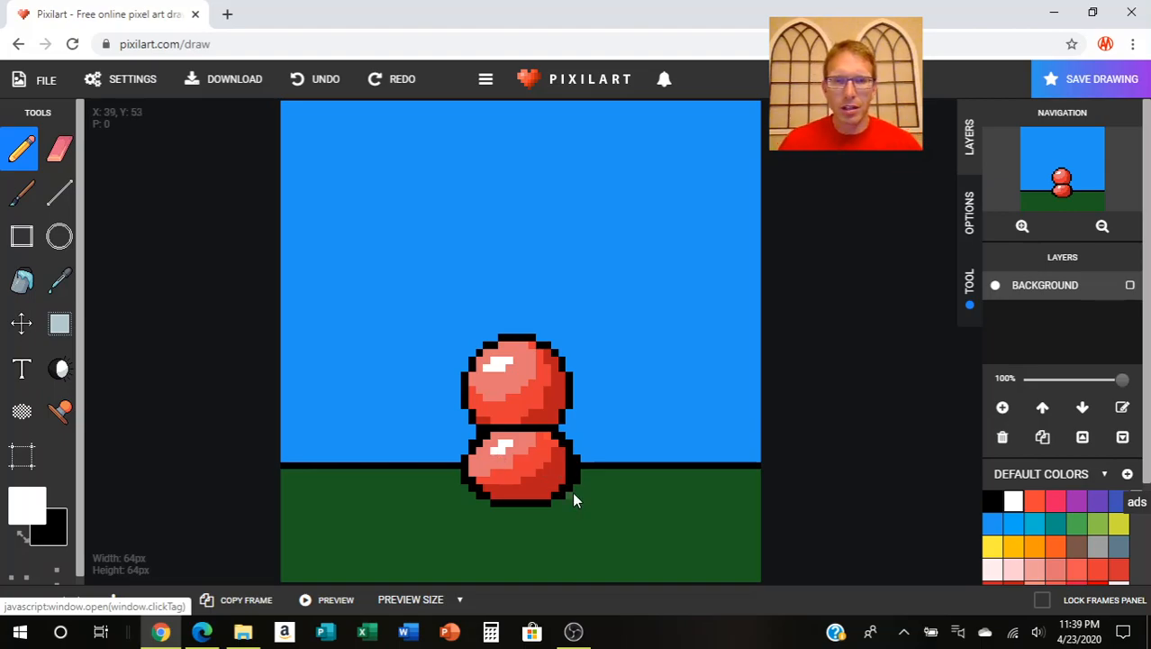
Step: Sample the ground green and pencil over the excess black outline on the oval's right side below the horizon
{"action": "left_click", "coordinate": [54, 283]}
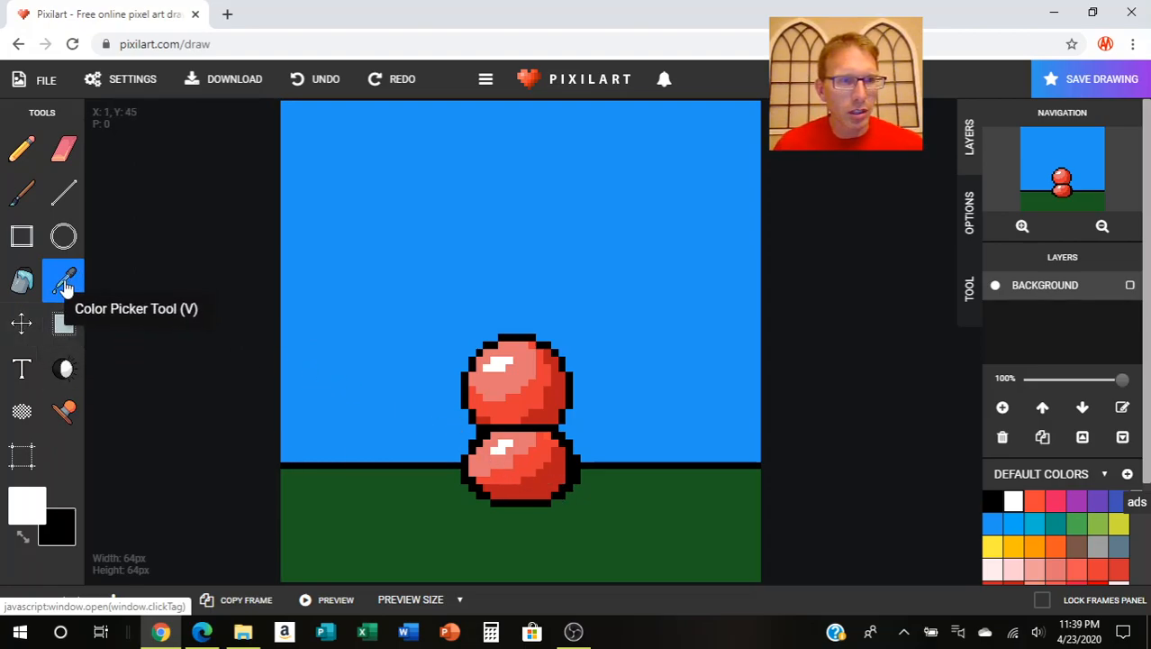
{"action": "left_click", "coordinate": [386, 535]}
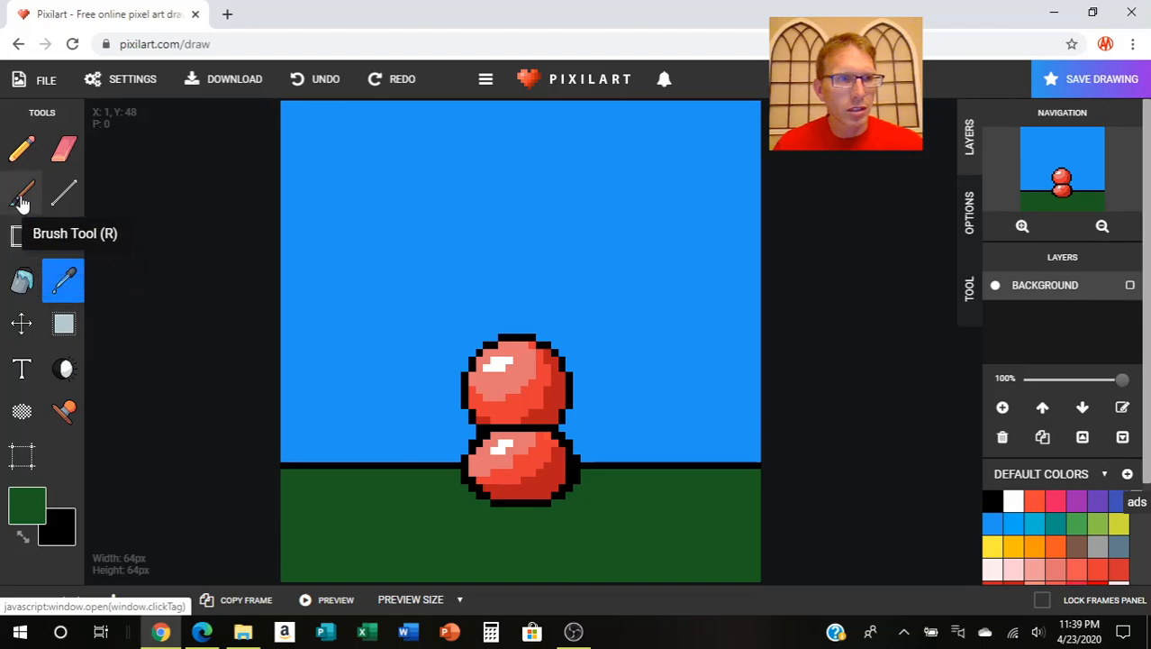
{"action": "left_click", "coordinate": [22, 148]}
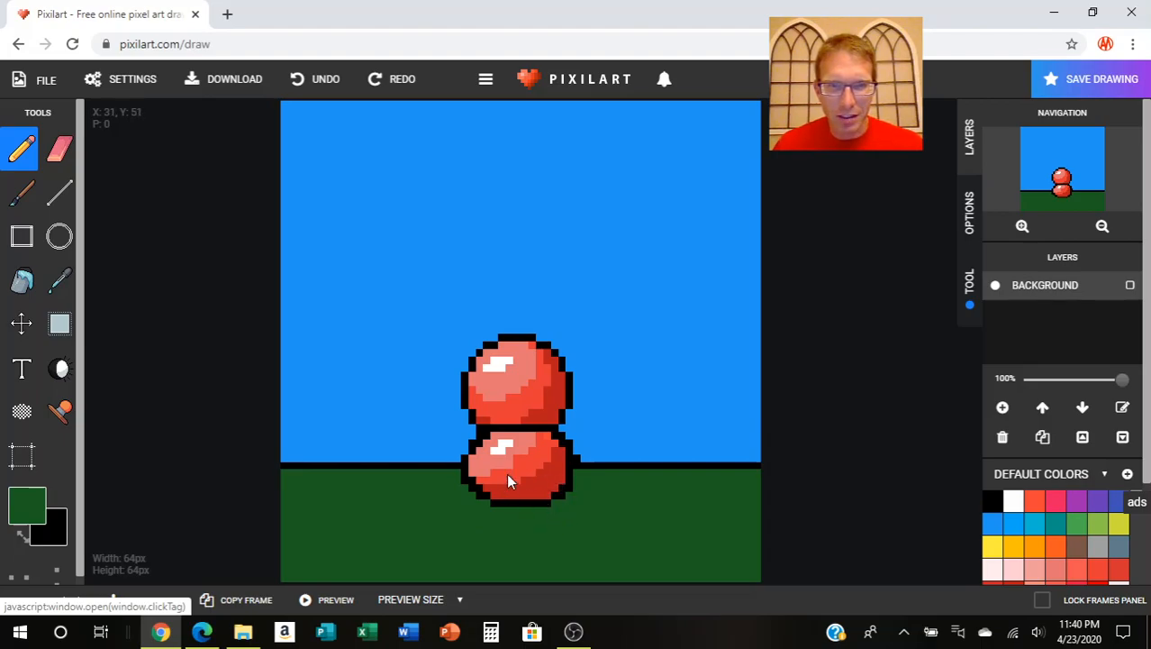
Step: Sample the sky blue and pencil over the excess black pixels around the oval's outline above the horizon
{"action": "left_click", "coordinate": [55, 288]}
{"action": "left_click", "coordinate": [323, 376]}
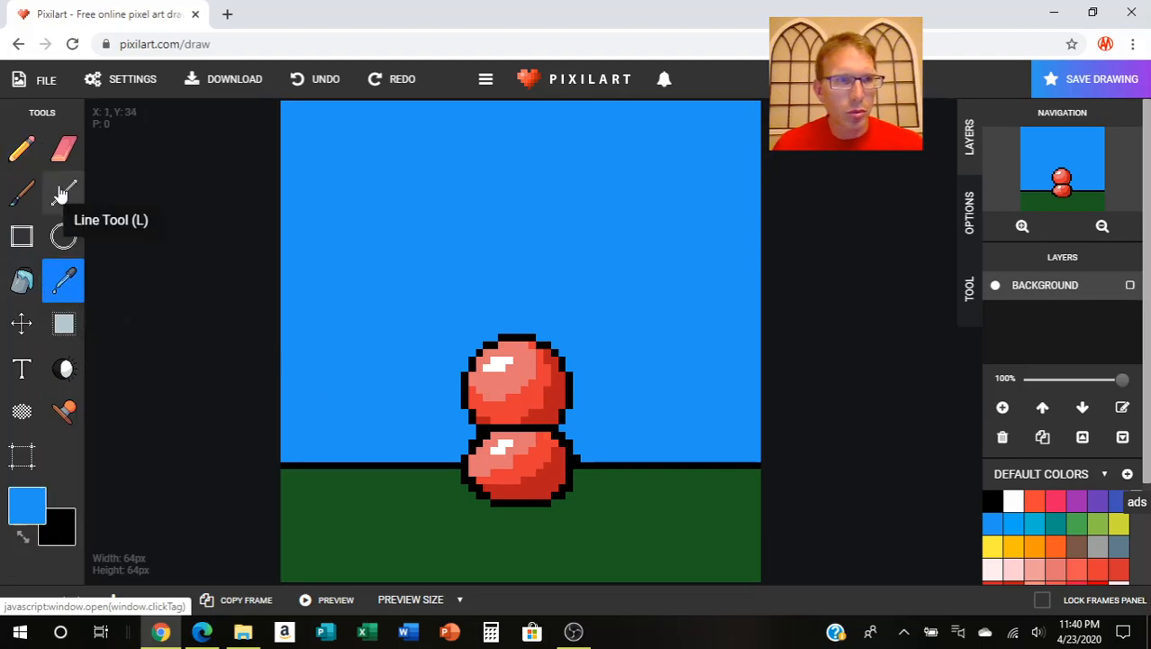
{"action": "left_click", "coordinate": [22, 149]}
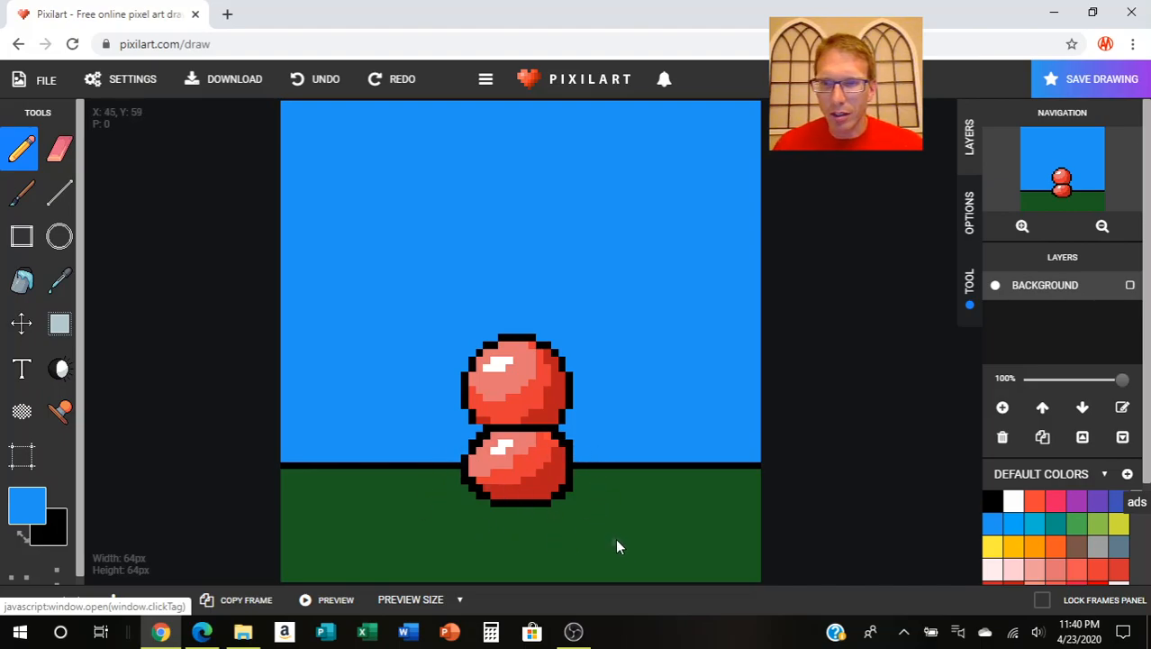
{"action": "left_click", "coordinate": [573, 632]}
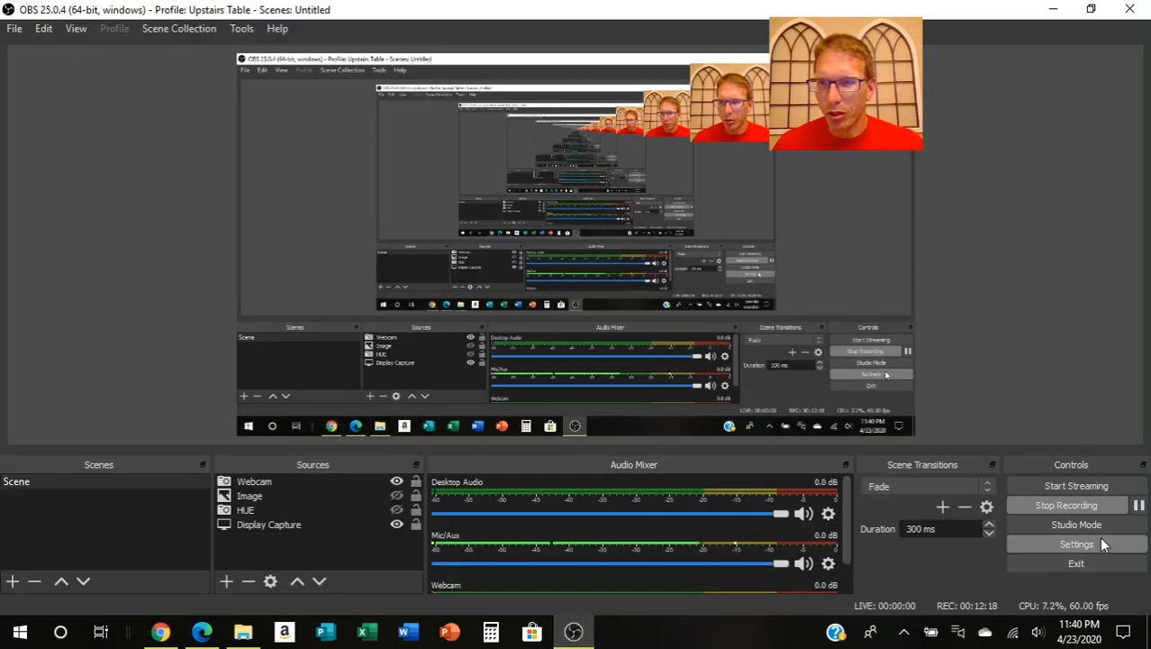
{"action": "left_click", "coordinate": [1139, 506]}
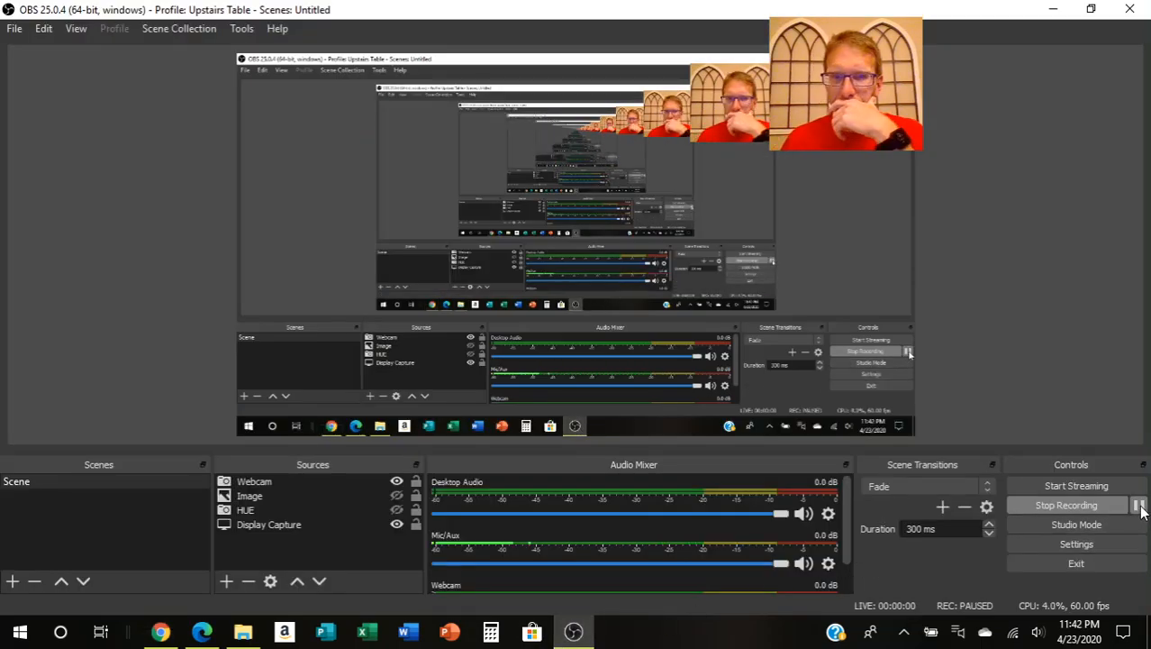
{"action": "left_click", "coordinate": [161, 632]}
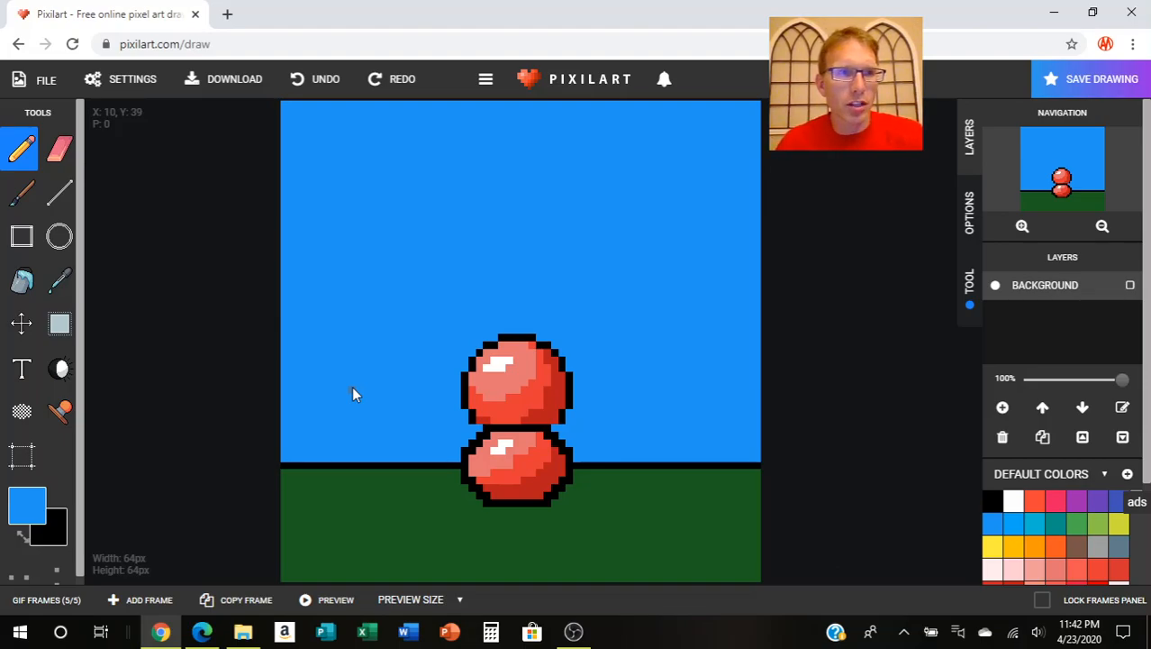
Step: Delete the round ball above the squashed oval, bucket-fill the gap with the sky blue, and preview the animation
{"action": "left_click", "coordinate": [59, 318]}
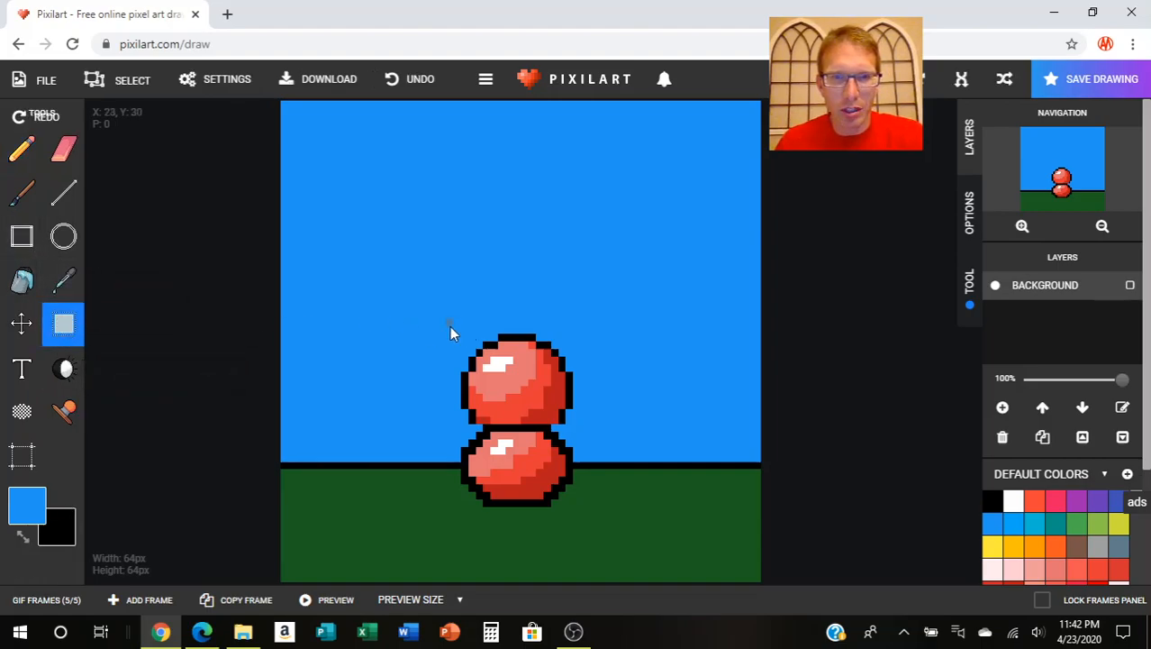
{"action": "left_click_drag", "start_coordinate": [442, 327], "coordinate": [570, 422]}
{"action": "key", "text": "Delete"}
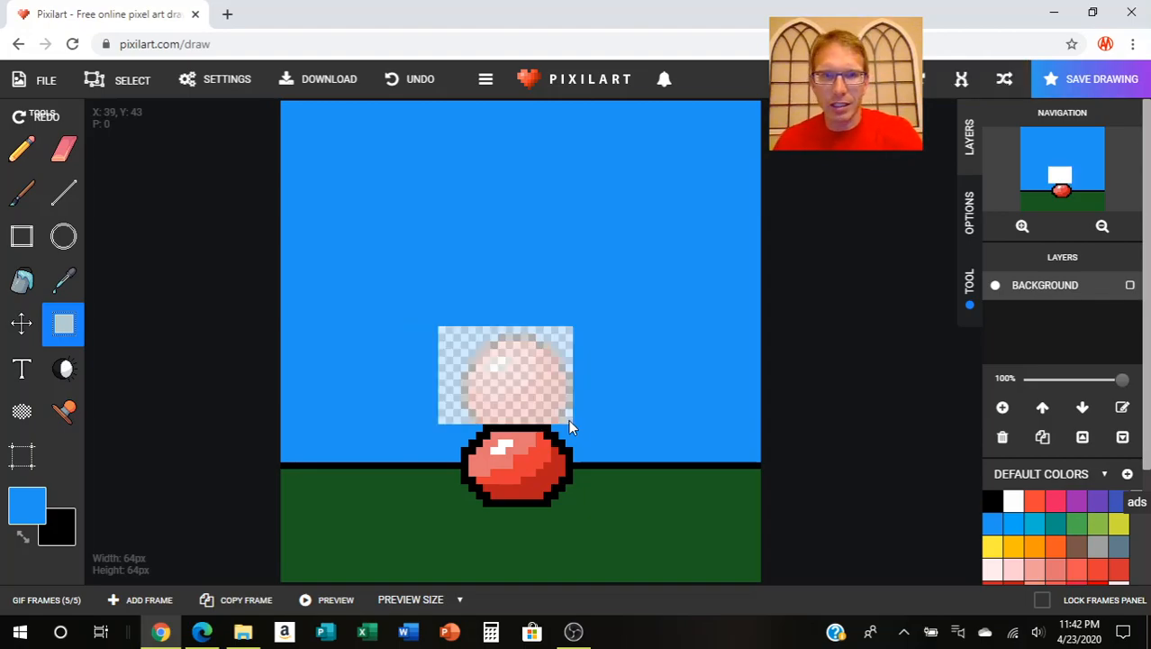
{"action": "left_click", "coordinate": [23, 282]}
{"action": "left_click", "coordinate": [499, 355]}
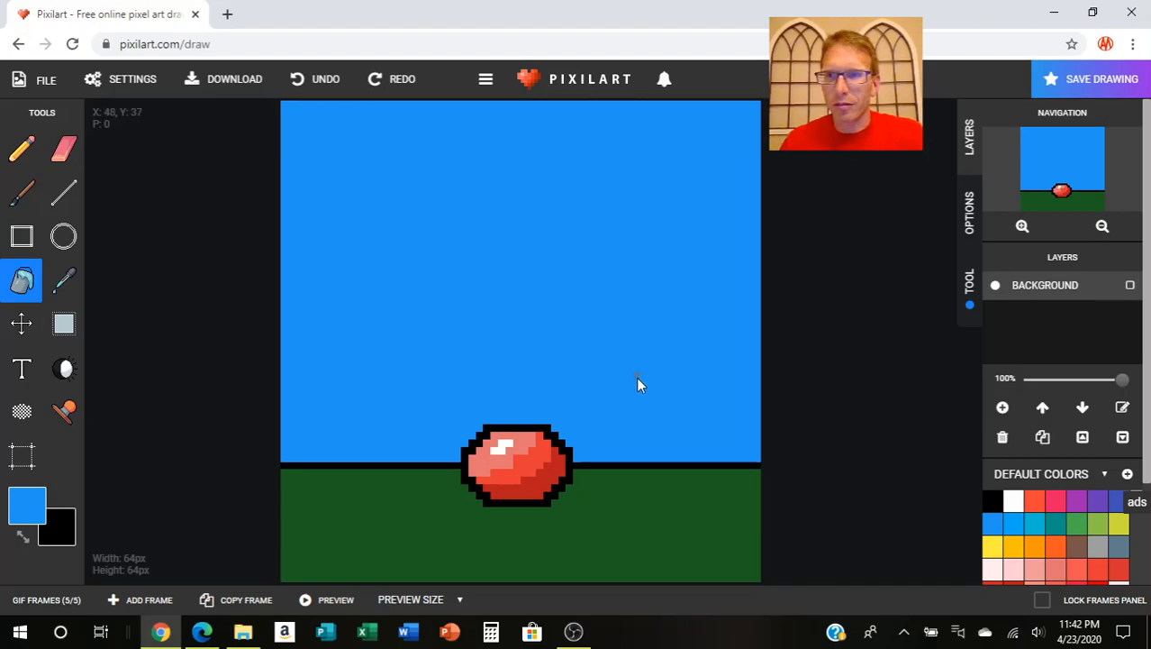
{"action": "left_click", "coordinate": [325, 608]}
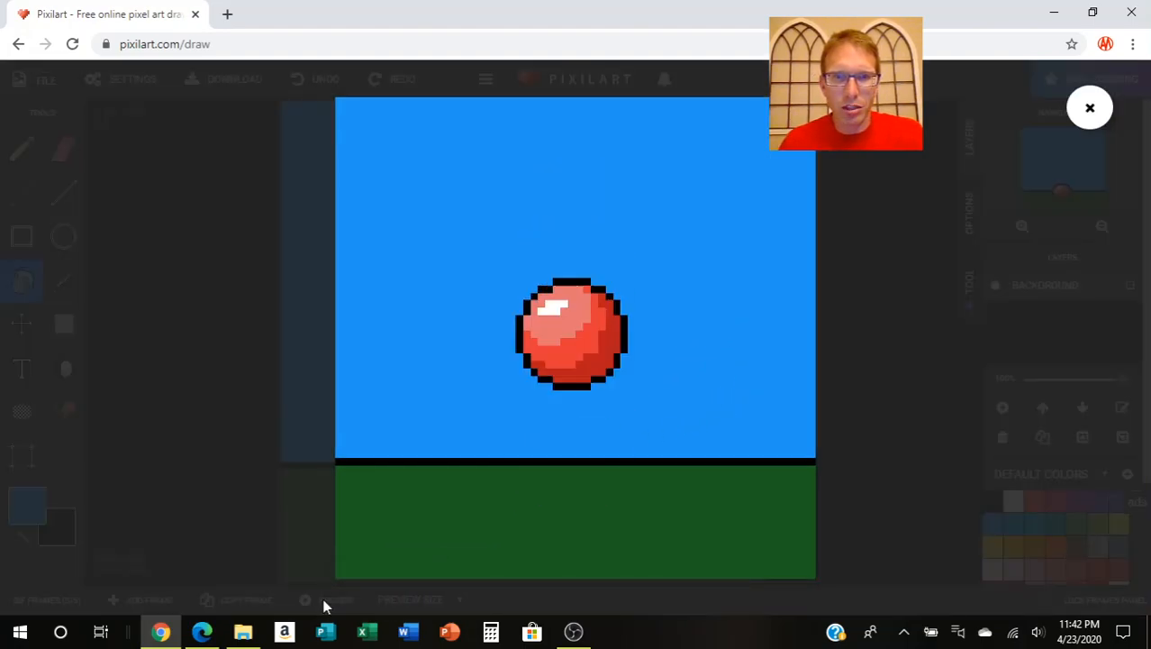
{"action": "left_click", "coordinate": [1092, 110]}
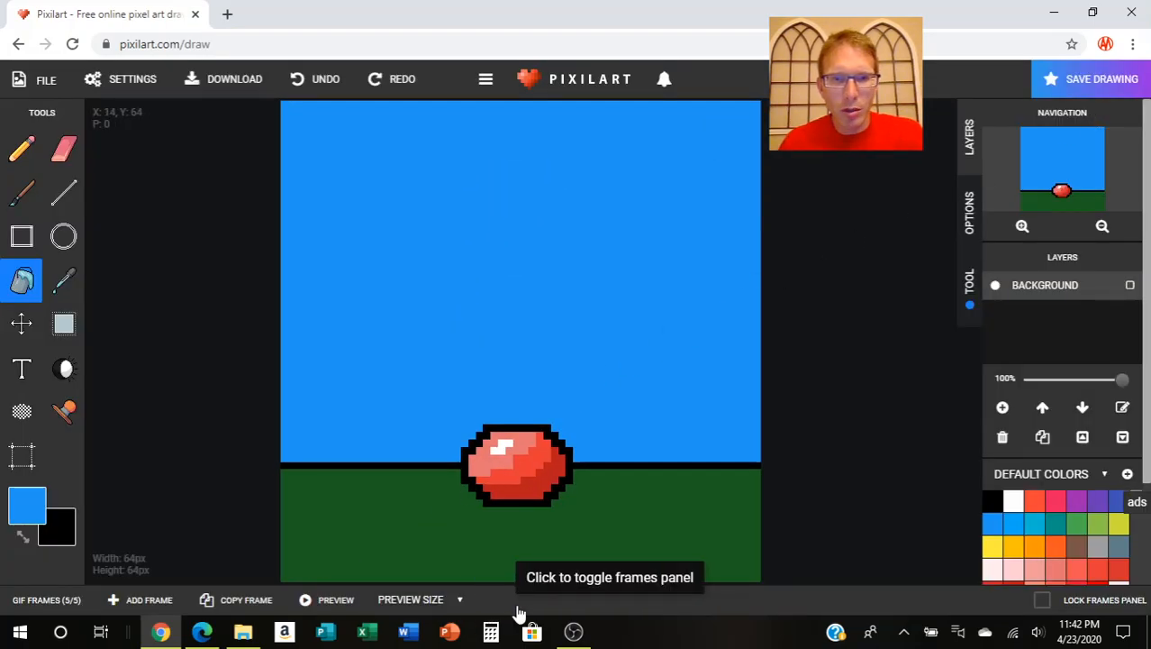
Step: Duplicate frame 4 and move the copy behind the squashed-ball frame to the end of the sequence
{"action": "left_click", "coordinate": [551, 599]}
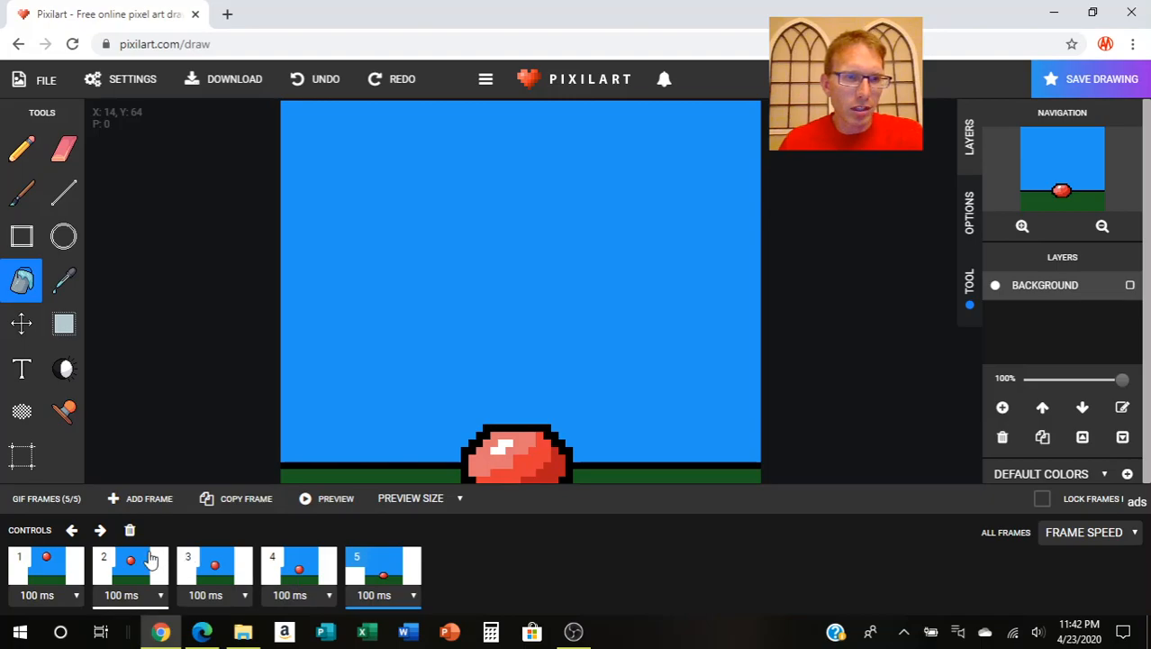
{"action": "left_click", "coordinate": [318, 572]}
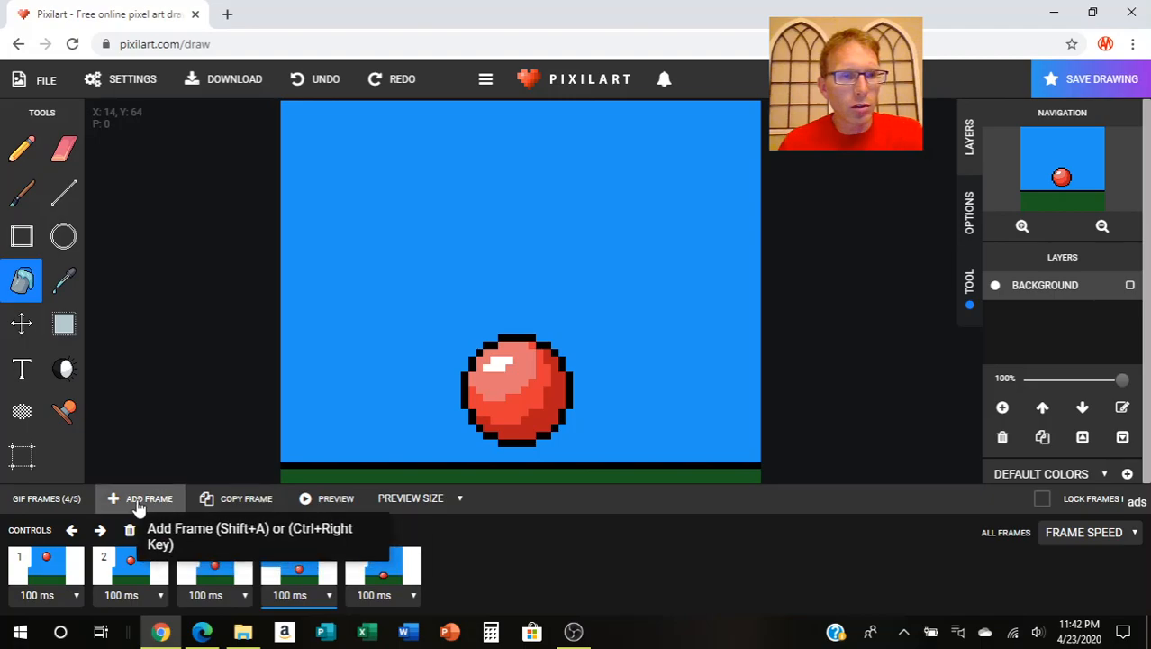
{"action": "left_click", "coordinate": [225, 501]}
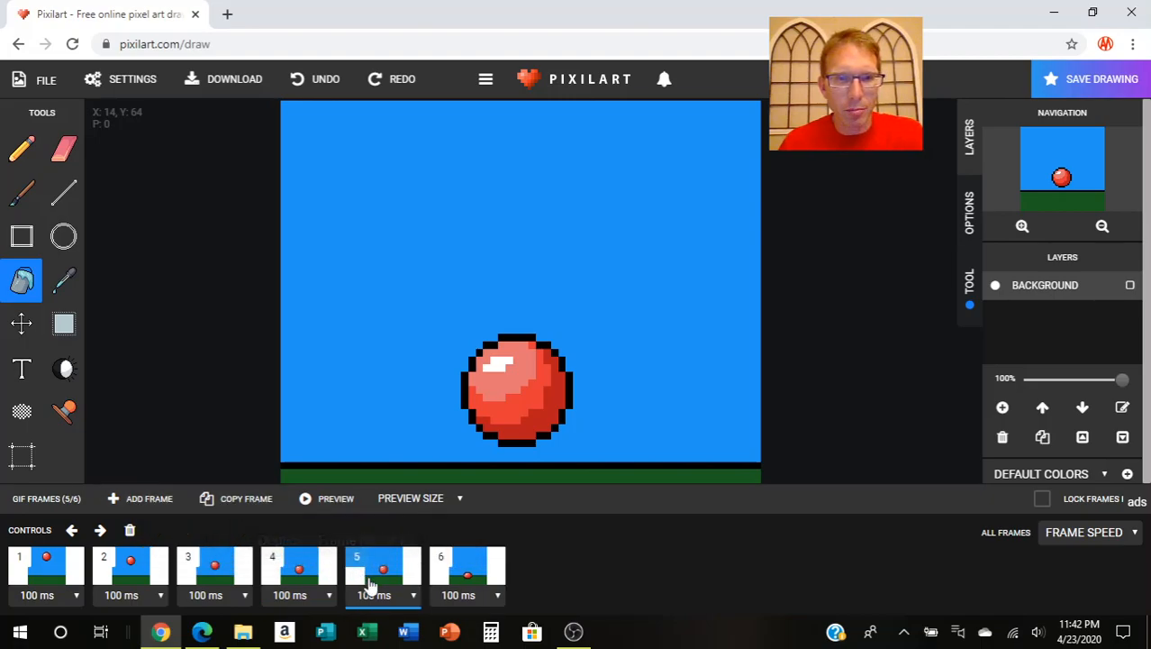
{"action": "left_click", "coordinate": [100, 532]}
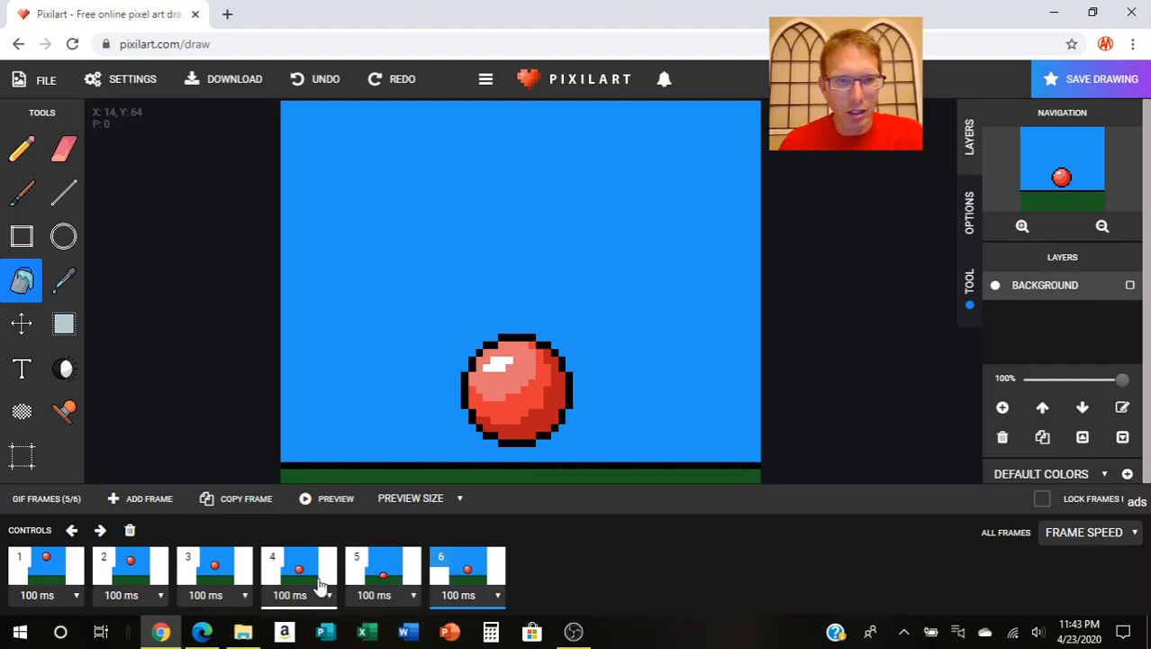
Step: Duplicate frame 3 and move the copy to the end of the sequence as frame 7
{"action": "left_click", "coordinate": [245, 595]}
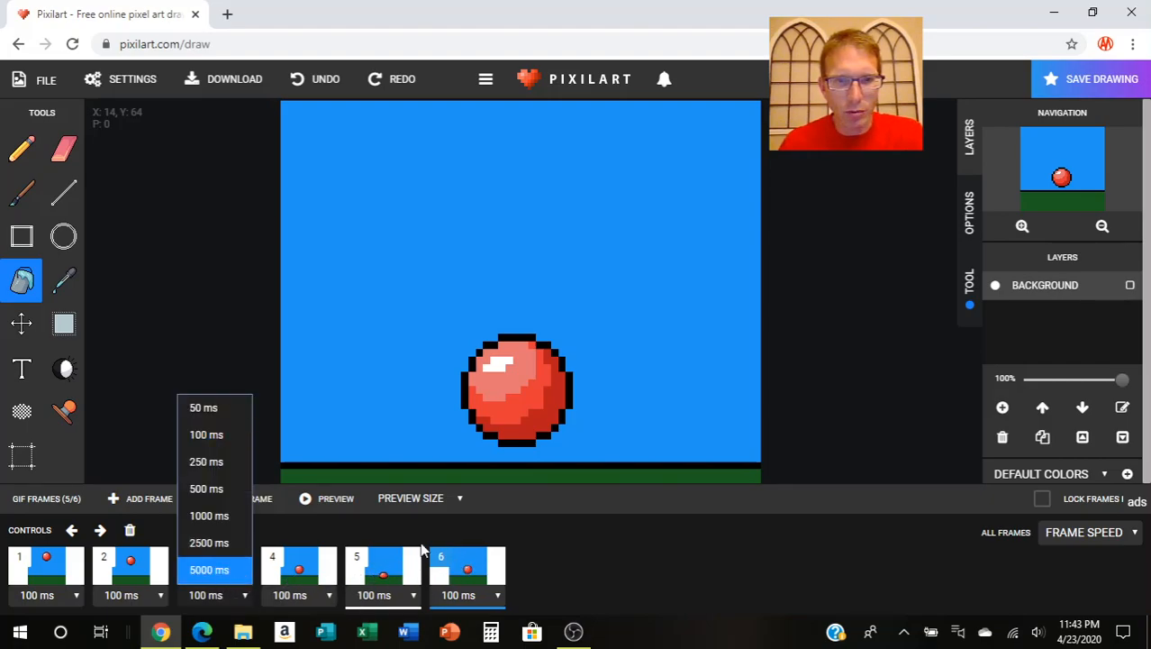
{"action": "left_click", "coordinate": [440, 532]}
{"action": "left_click", "coordinate": [269, 566]}
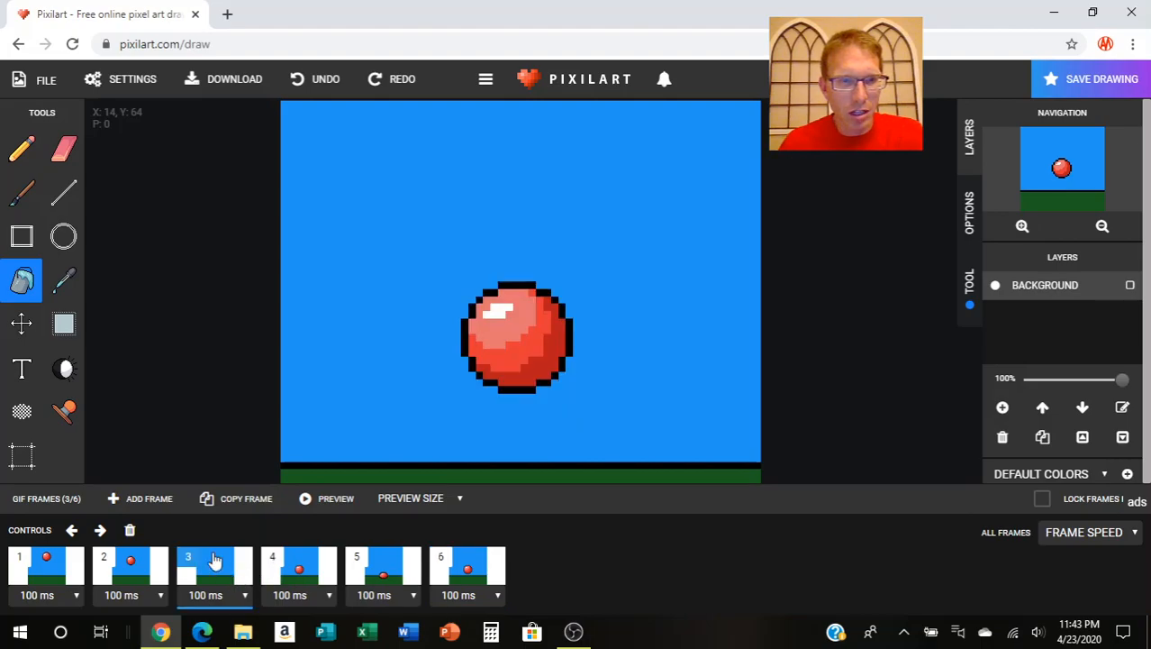
{"action": "left_click", "coordinate": [221, 502]}
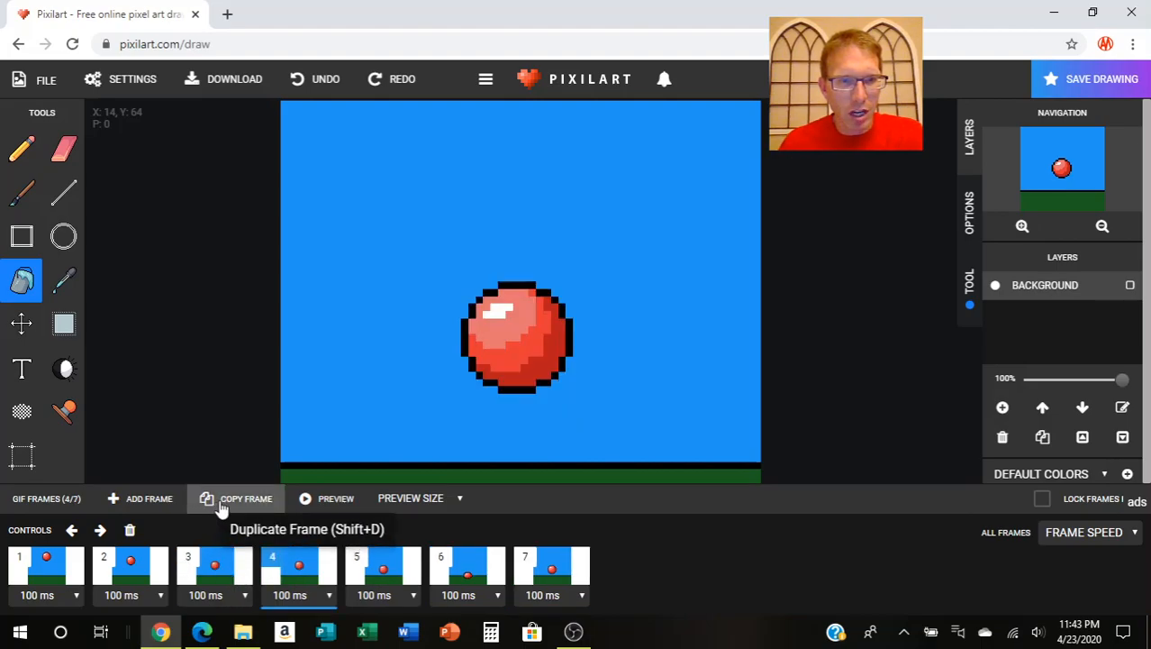
{"action": "left_click", "coordinate": [100, 531]}
{"action": "left_click", "coordinate": [101, 531]}
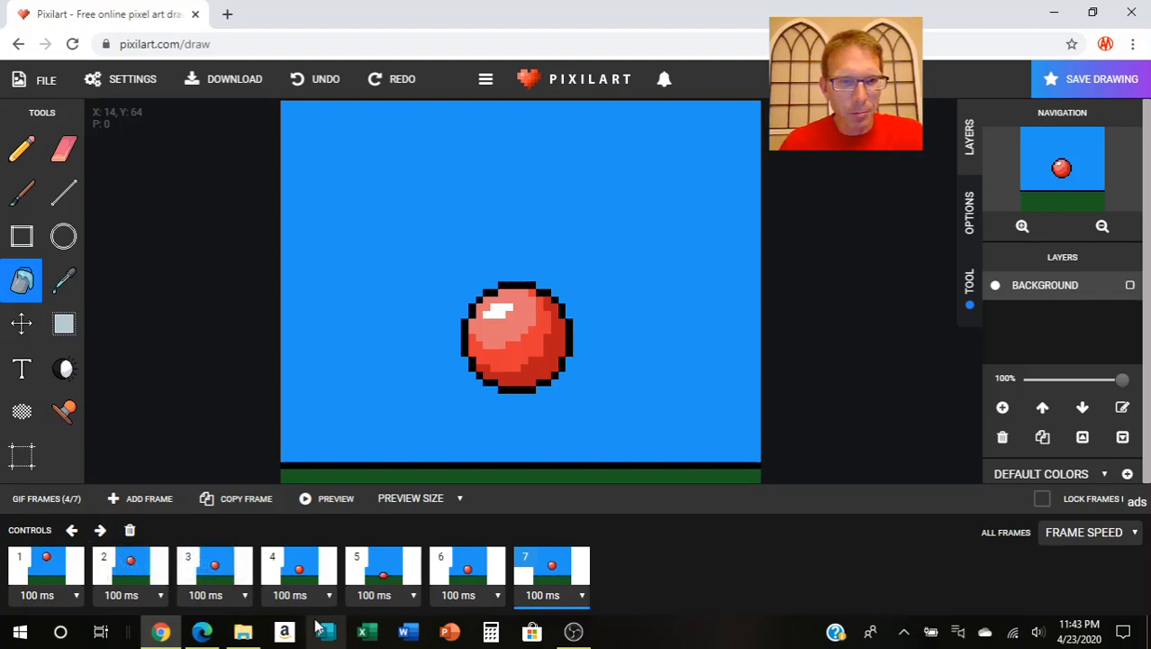
Step: Duplicate frame 2 and move the copy to the end of the sequence as frame 8
{"action": "left_click", "coordinate": [164, 566]}
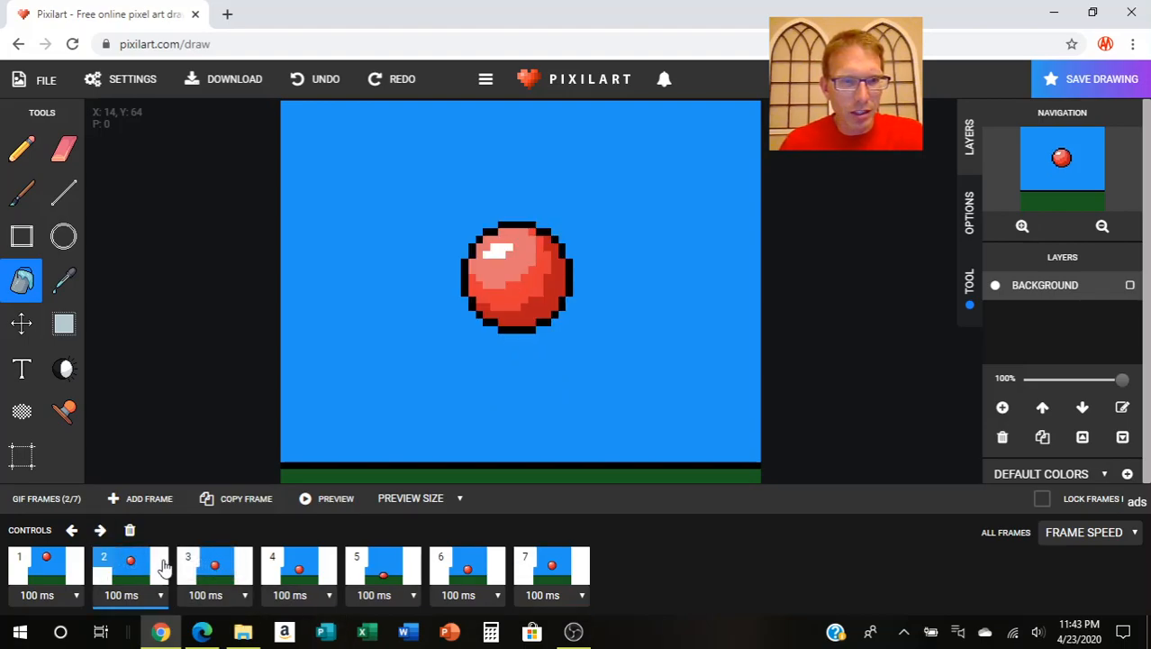
{"action": "left_click", "coordinate": [240, 509]}
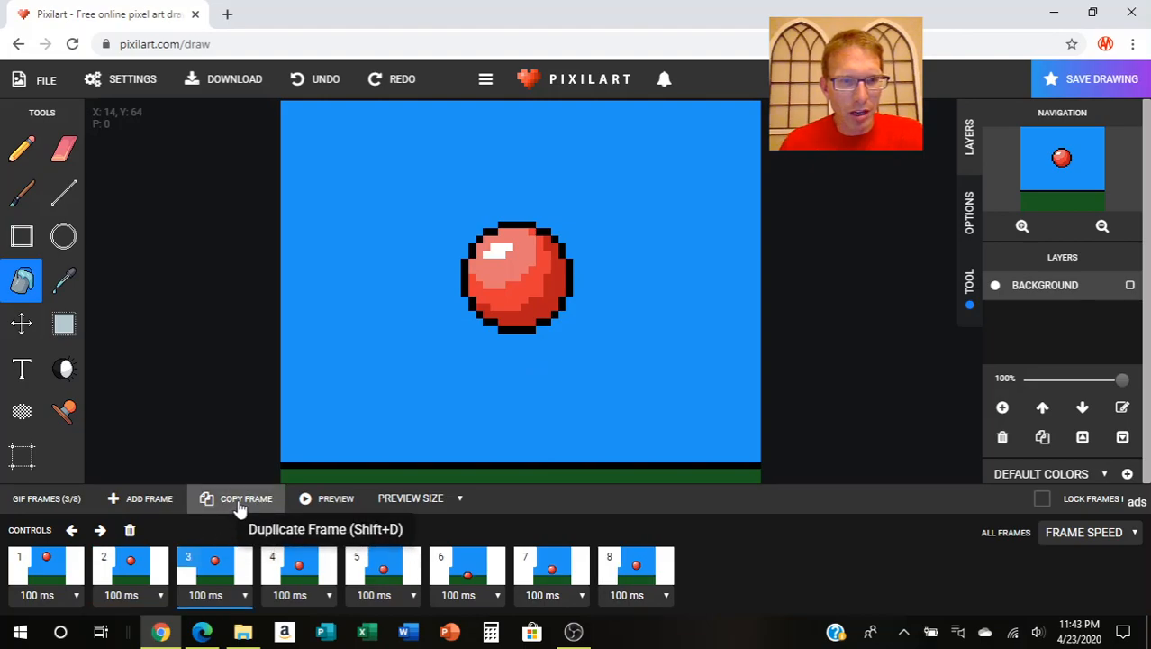
{"action": "left_click", "coordinate": [100, 532]}
{"action": "left_click", "coordinate": [100, 532]}
{"action": "left_click", "coordinate": [100, 532]}
{"action": "left_click", "coordinate": [100, 531]}
{"action": "left_click", "coordinate": [100, 531]}
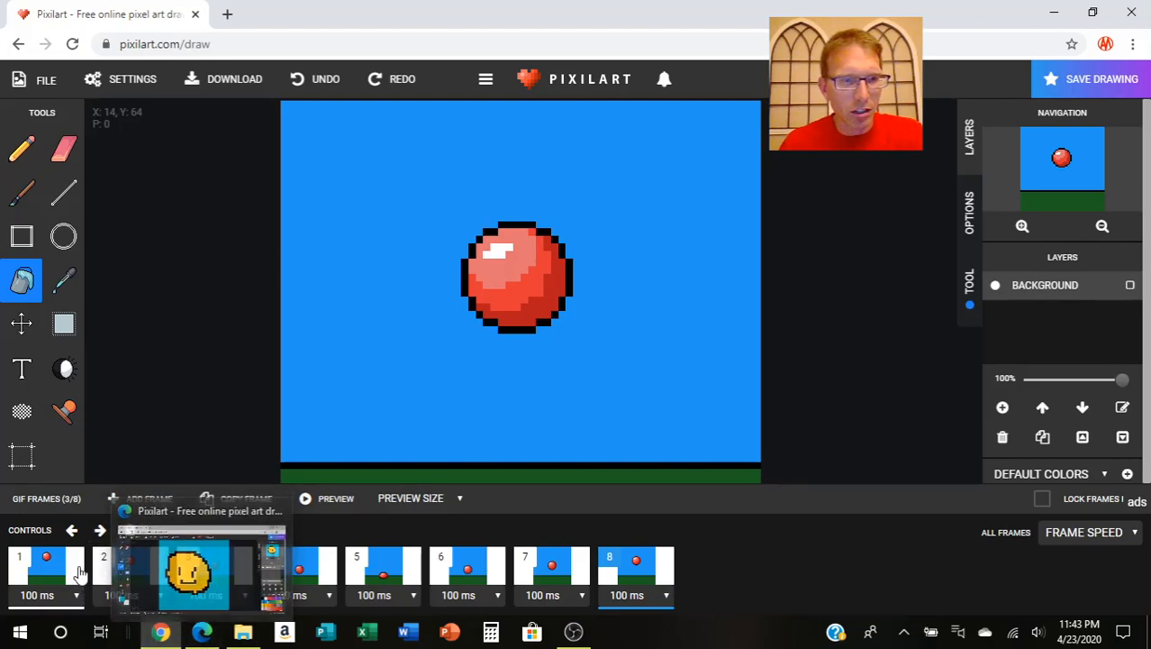
Step: Duplicate frame 1 and move the copy to the end of the sequence as frame 9
{"action": "left_click", "coordinate": [45, 567]}
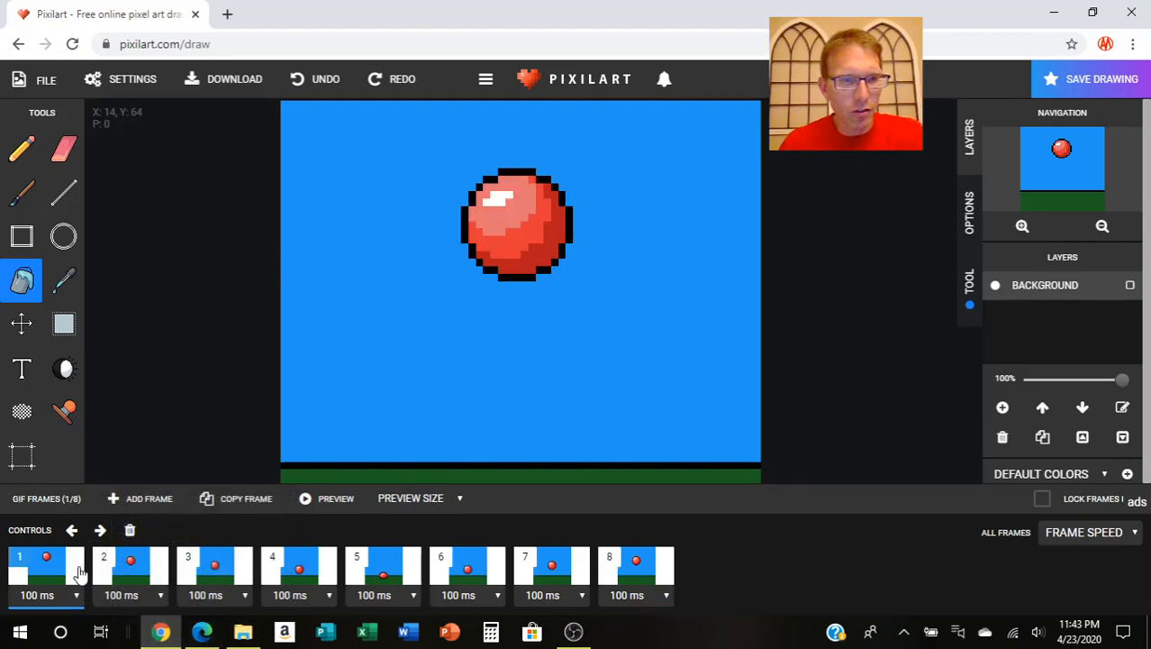
{"action": "left_click", "coordinate": [239, 500]}
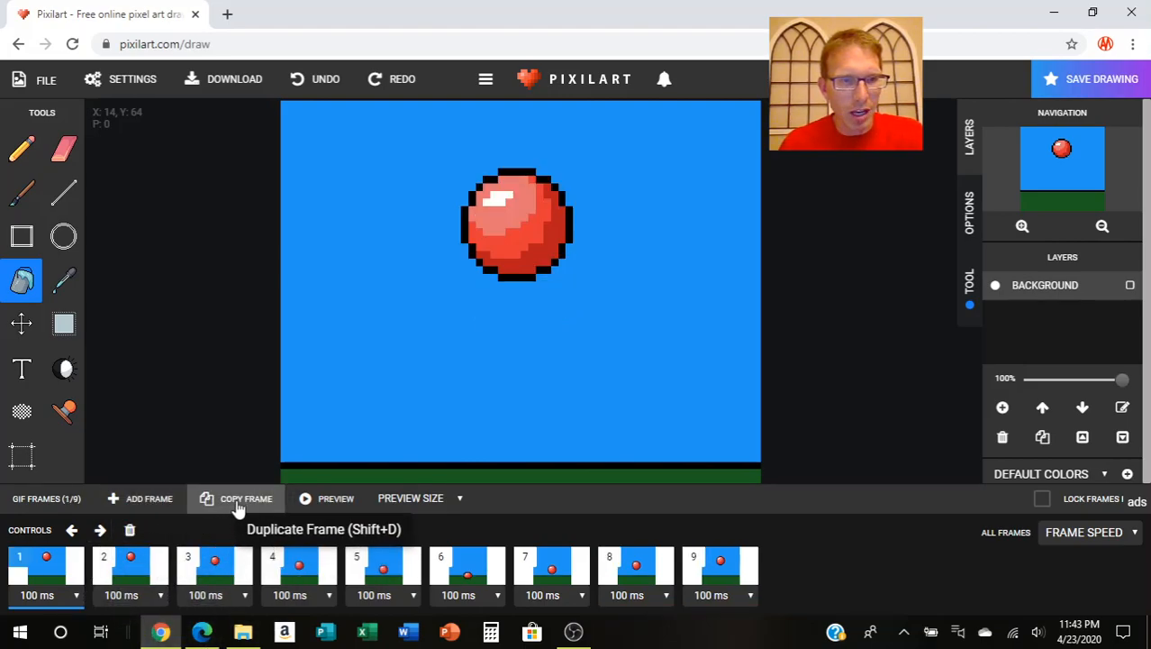
{"action": "left_click", "coordinate": [101, 532]}
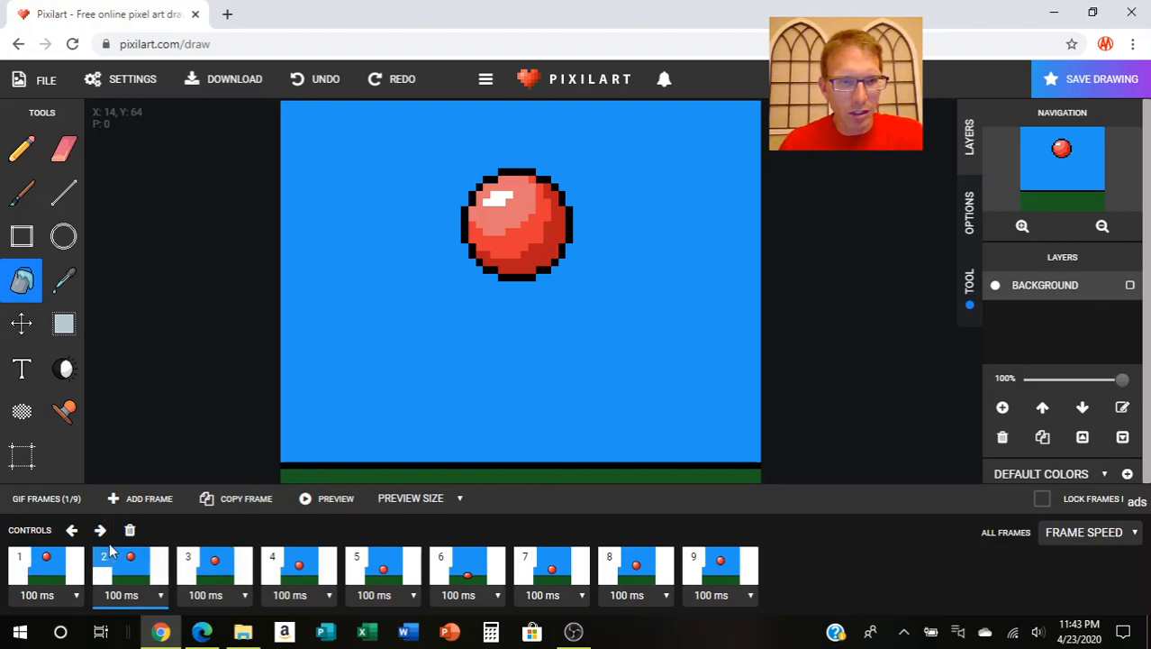
{"action": "left_click", "coordinate": [101, 530]}
{"action": "left_click", "coordinate": [101, 530]}
{"action": "left_click", "coordinate": [101, 530]}
{"action": "left_click", "coordinate": [101, 531]}
{"action": "left_click", "coordinate": [101, 530]}
{"action": "left_click", "coordinate": [101, 531]}
{"action": "left_click", "coordinate": [101, 531]}
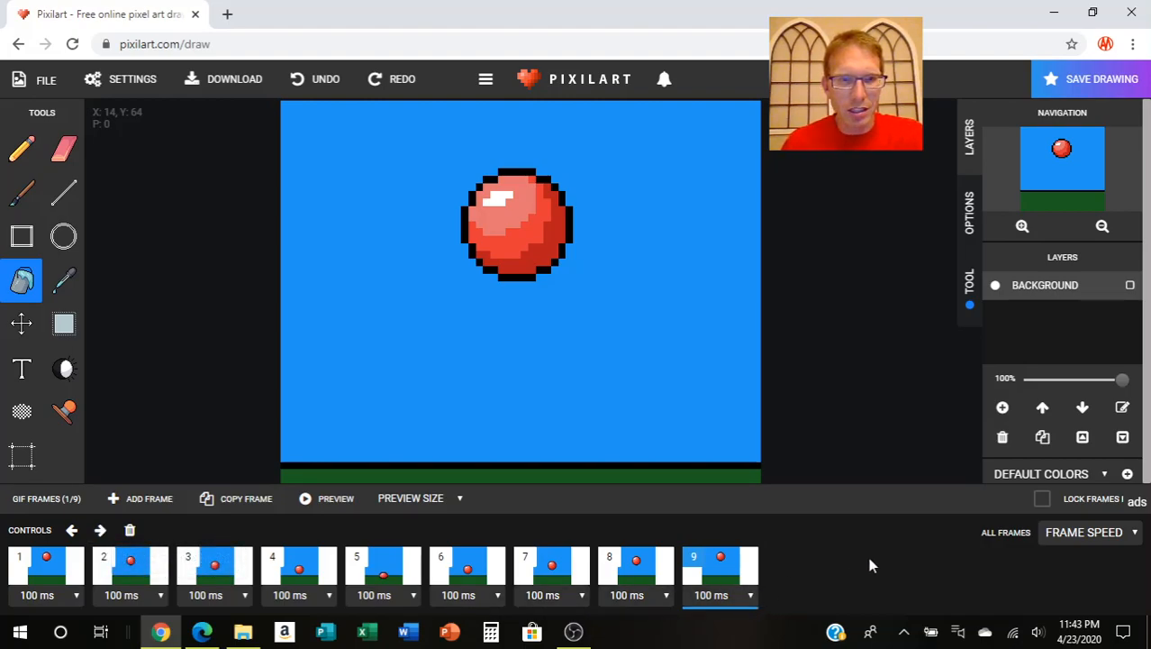
Step: Collapse the frame strip, preview the full nine-frame bounce animation, and close the preview
{"action": "left_click", "coordinate": [510, 507]}
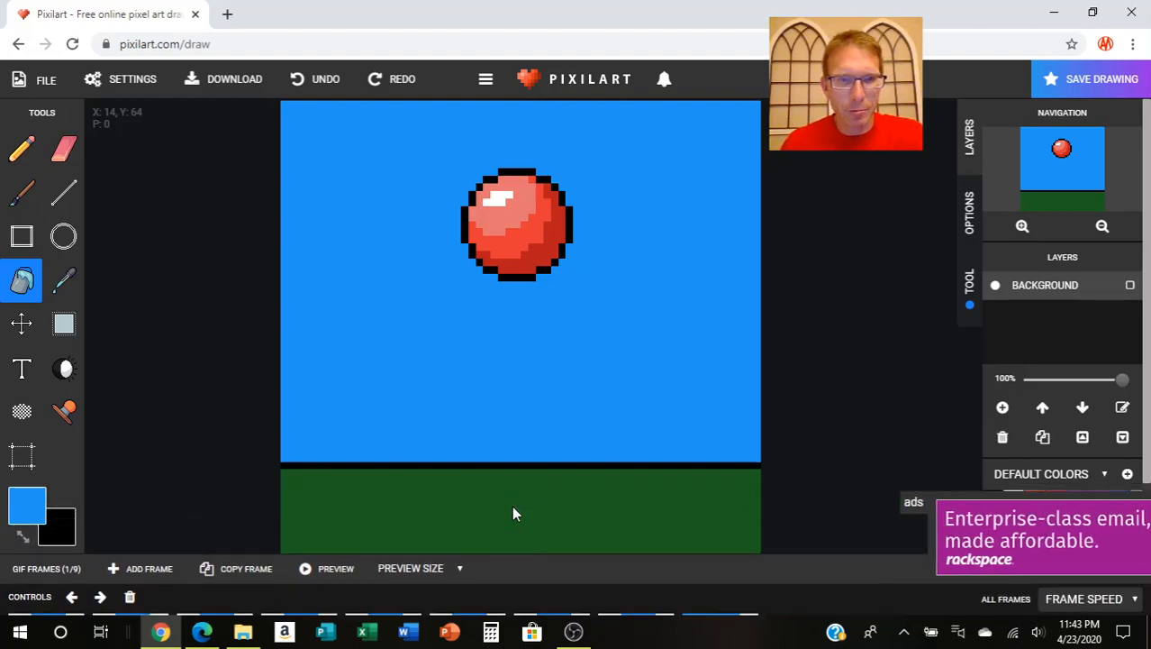
{"action": "left_click", "coordinate": [329, 606]}
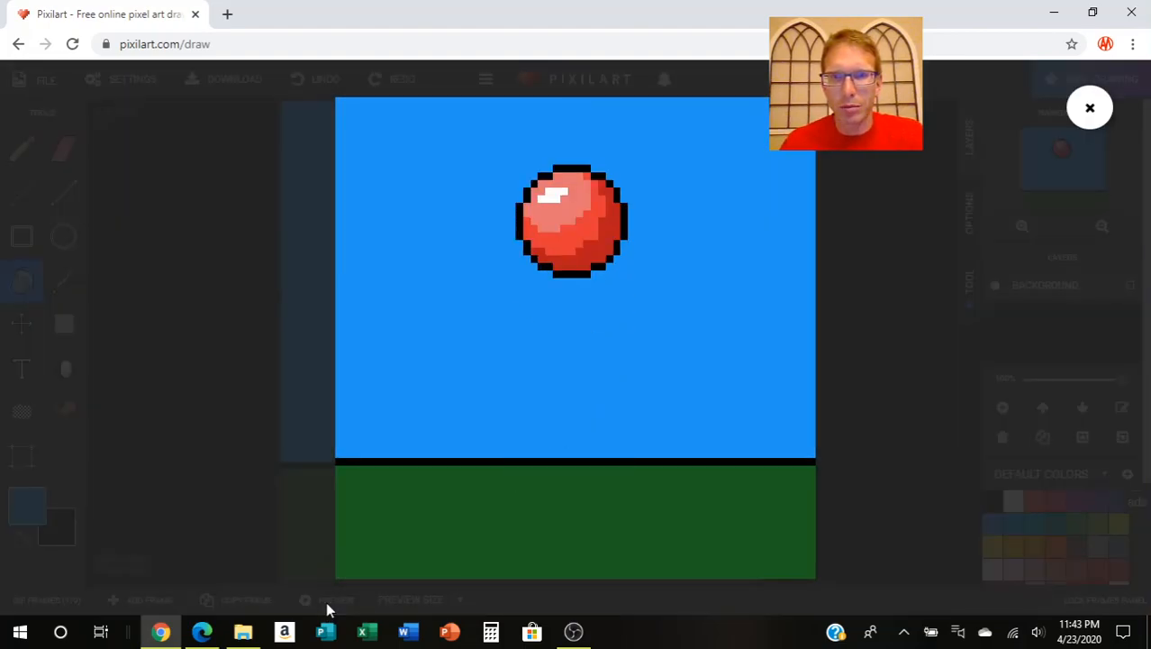
{"action": "mouse_move", "coordinate": [715, 417]}
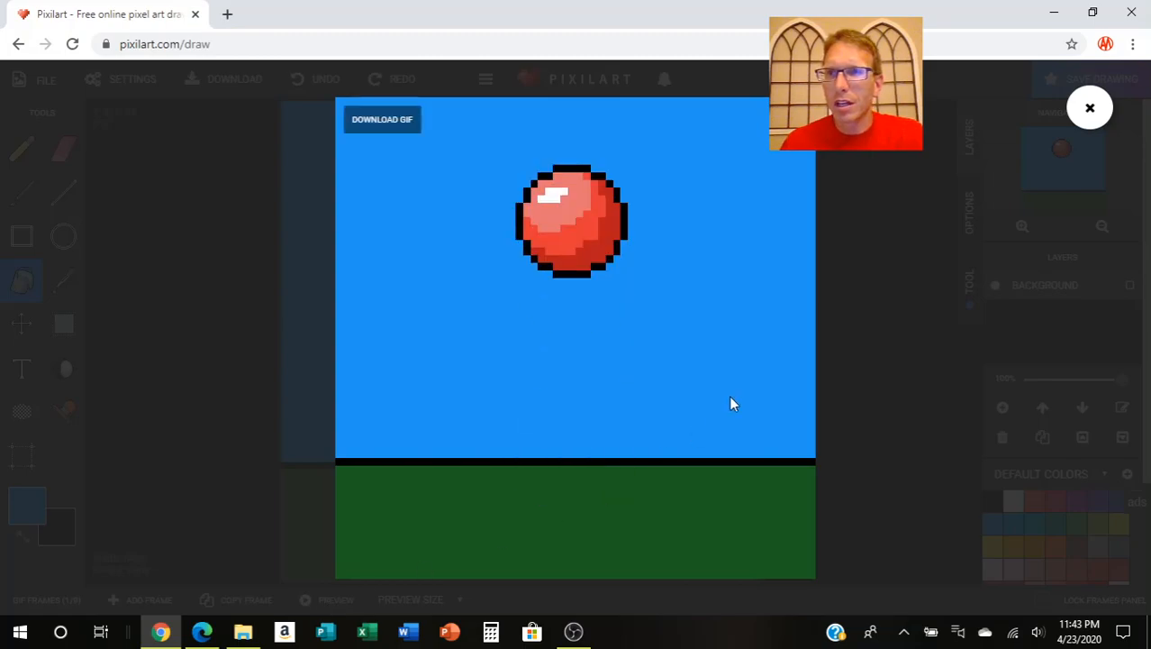
{"action": "left_click", "coordinate": [1093, 107]}
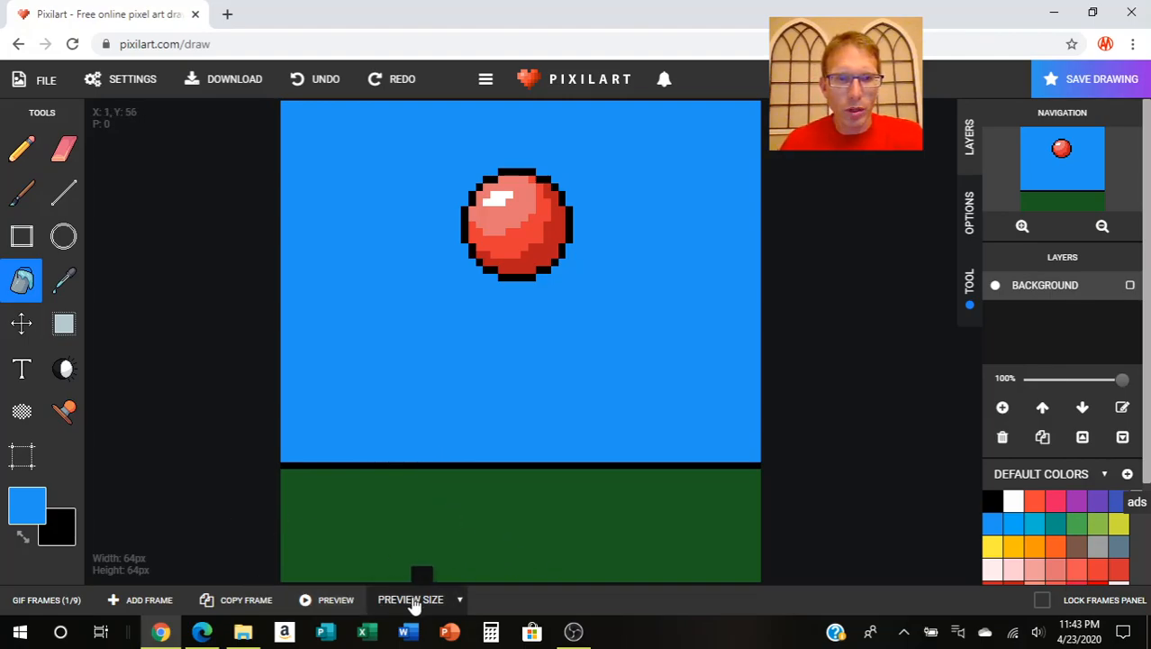
Step: Try a frame speed of 500 ms on all frames and preview the animation at that speed
{"action": "left_click", "coordinate": [593, 607]}
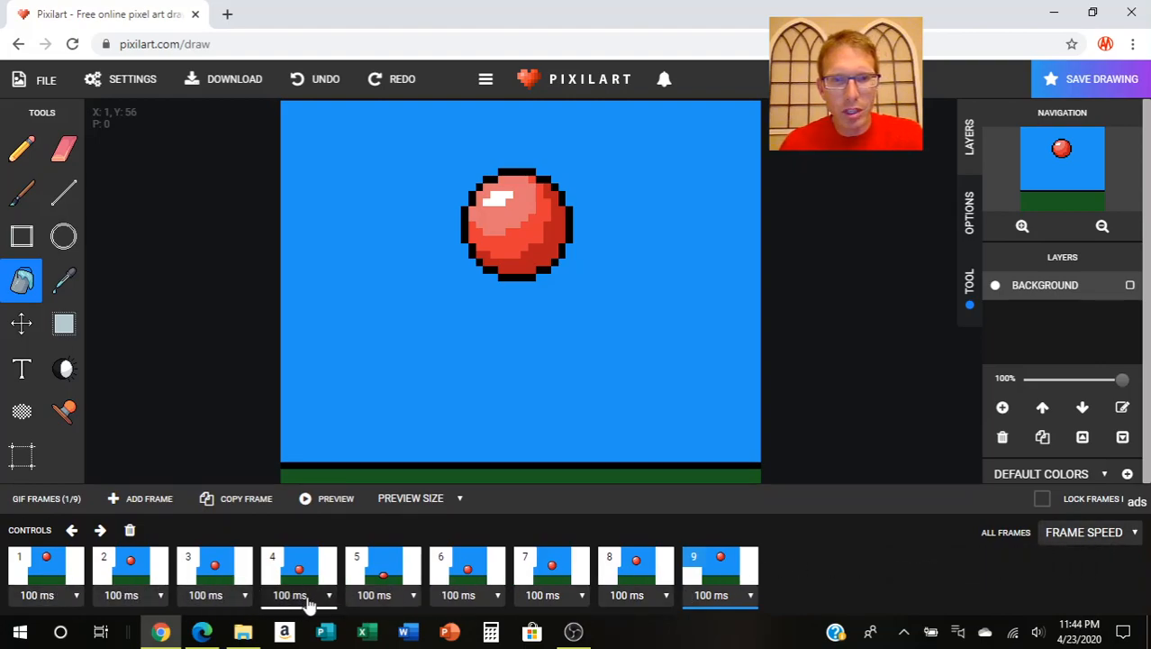
{"action": "left_click", "coordinate": [1135, 533]}
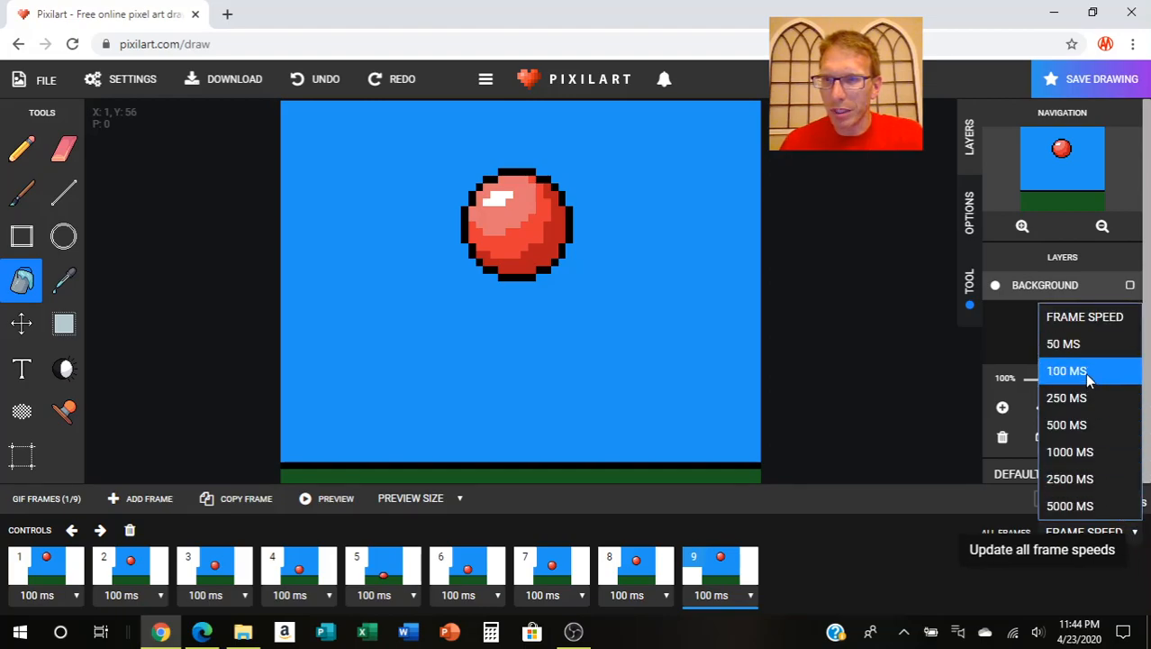
{"action": "left_click", "coordinate": [1079, 428]}
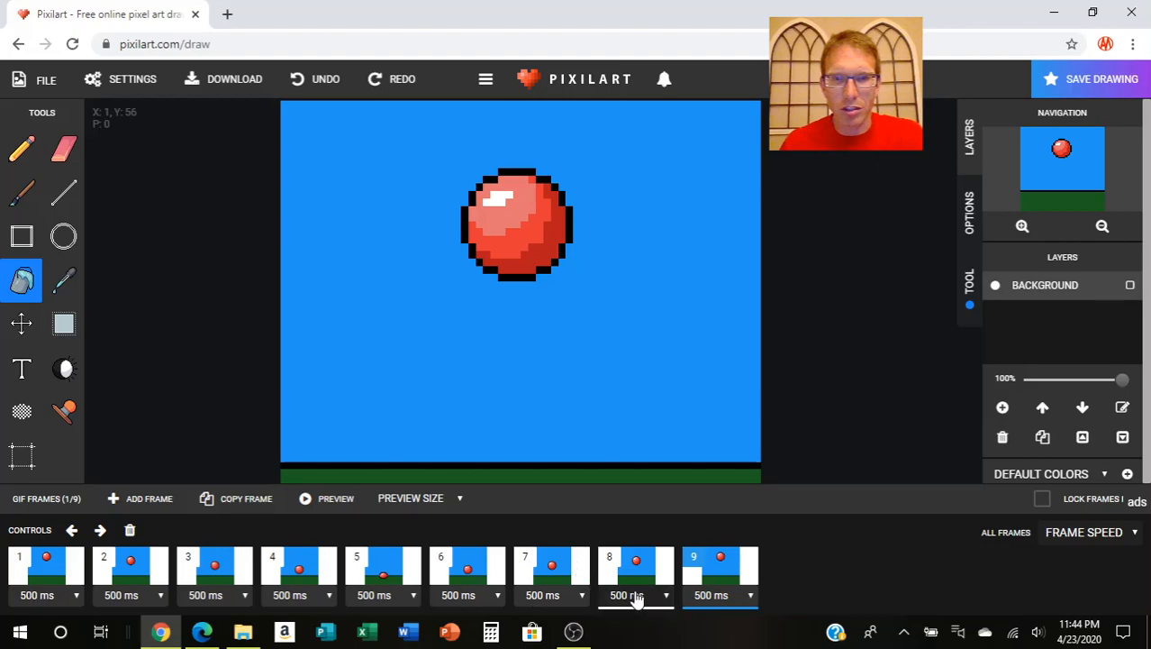
{"action": "left_click", "coordinate": [313, 501]}
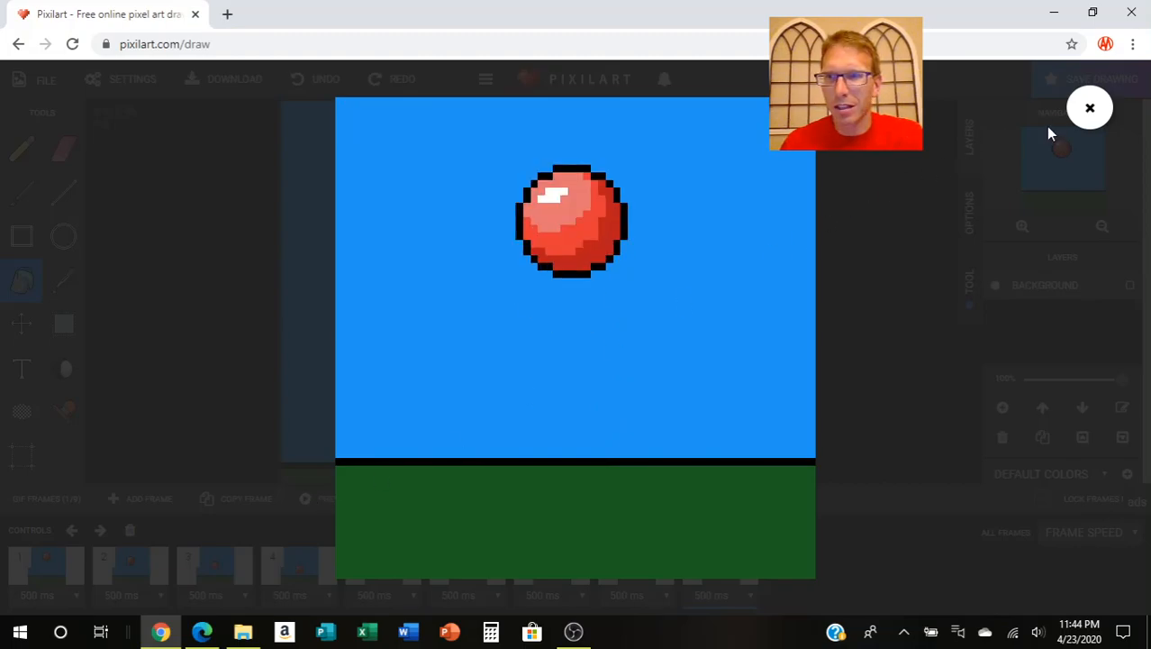
{"action": "left_click", "coordinate": [1090, 108]}
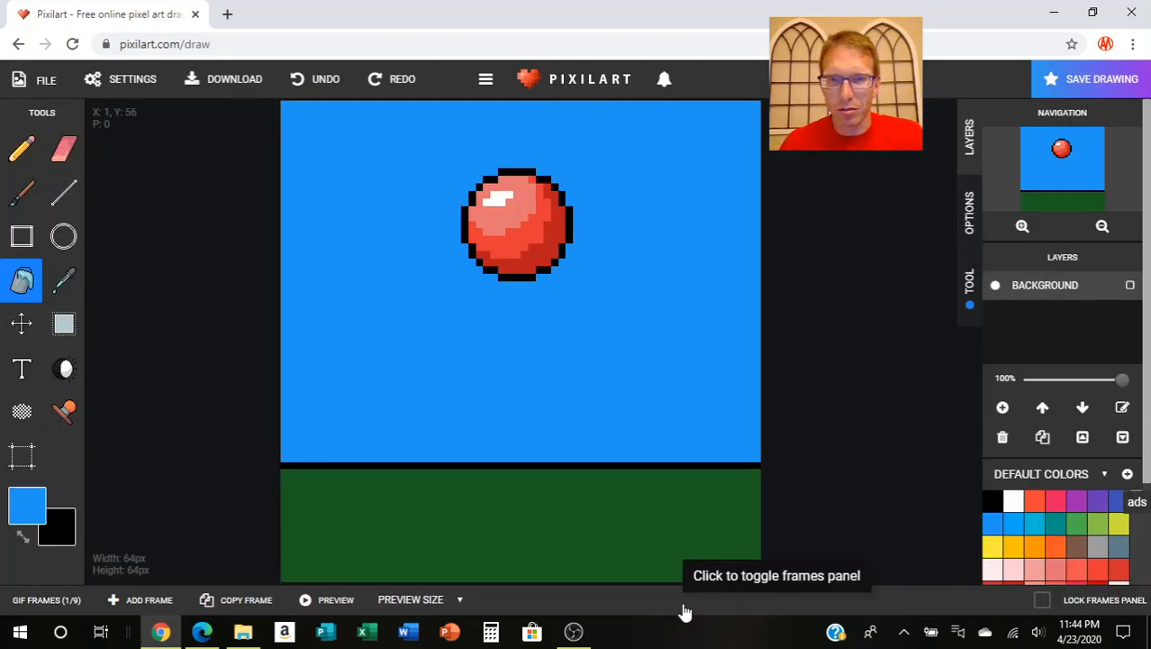
Step: Set the speed of all frames to 50 ms and preview the bounce animation
{"action": "left_click", "coordinate": [707, 603]}
{"action": "left_click", "coordinate": [1130, 531]}
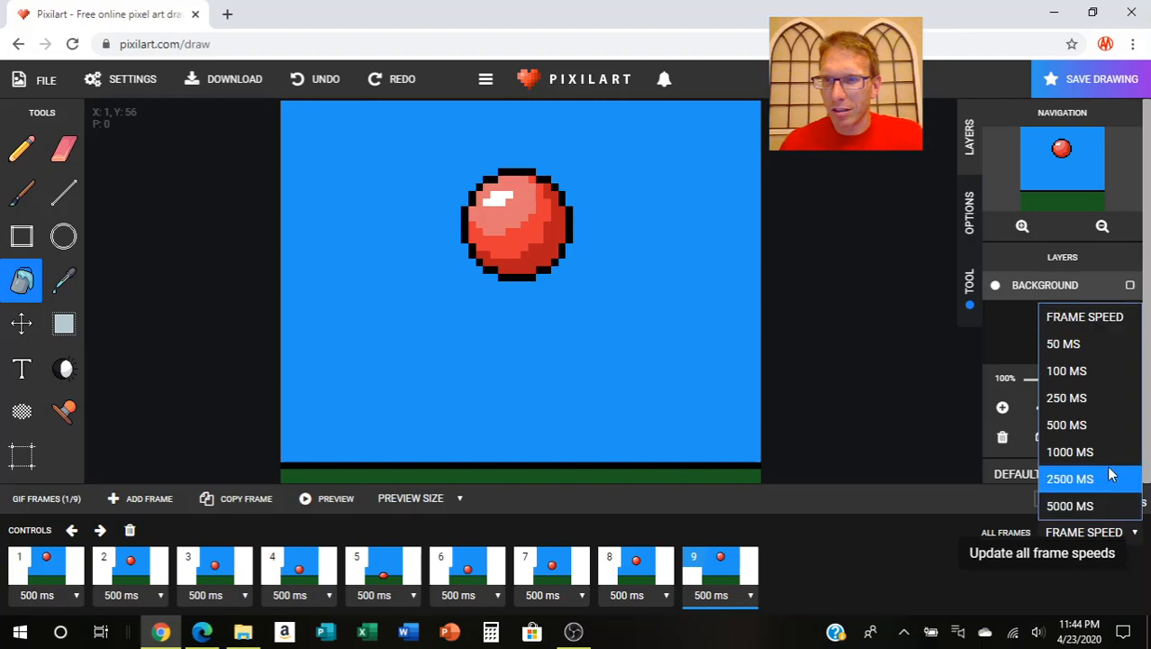
{"action": "left_click", "coordinate": [1090, 344]}
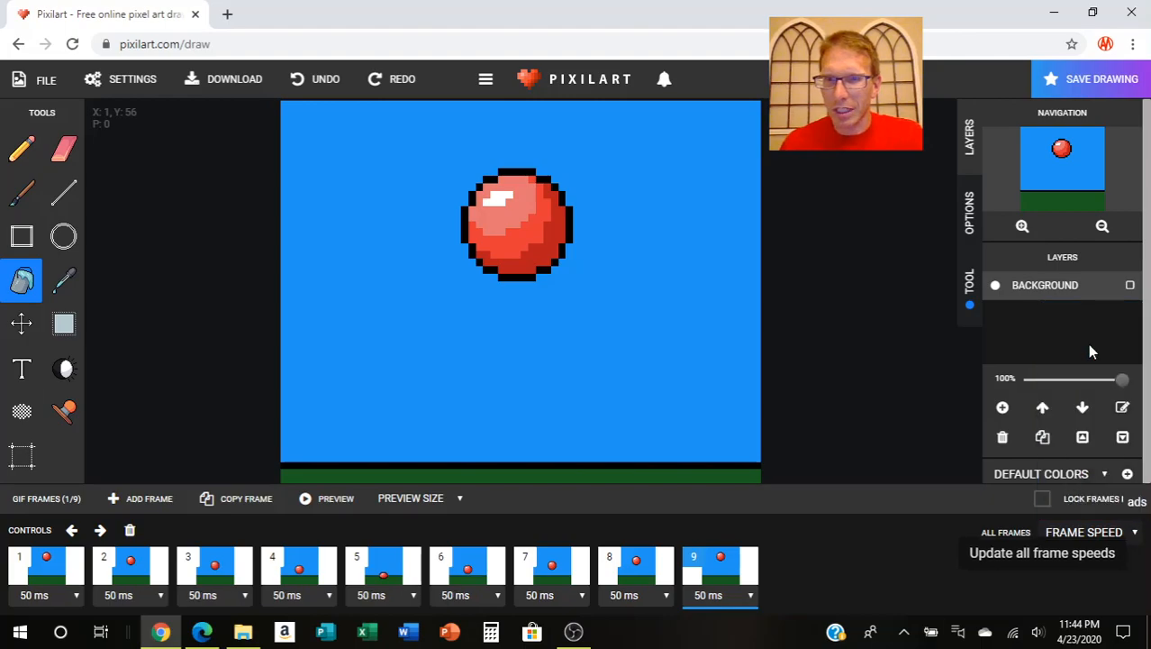
{"action": "left_click", "coordinate": [319, 507]}
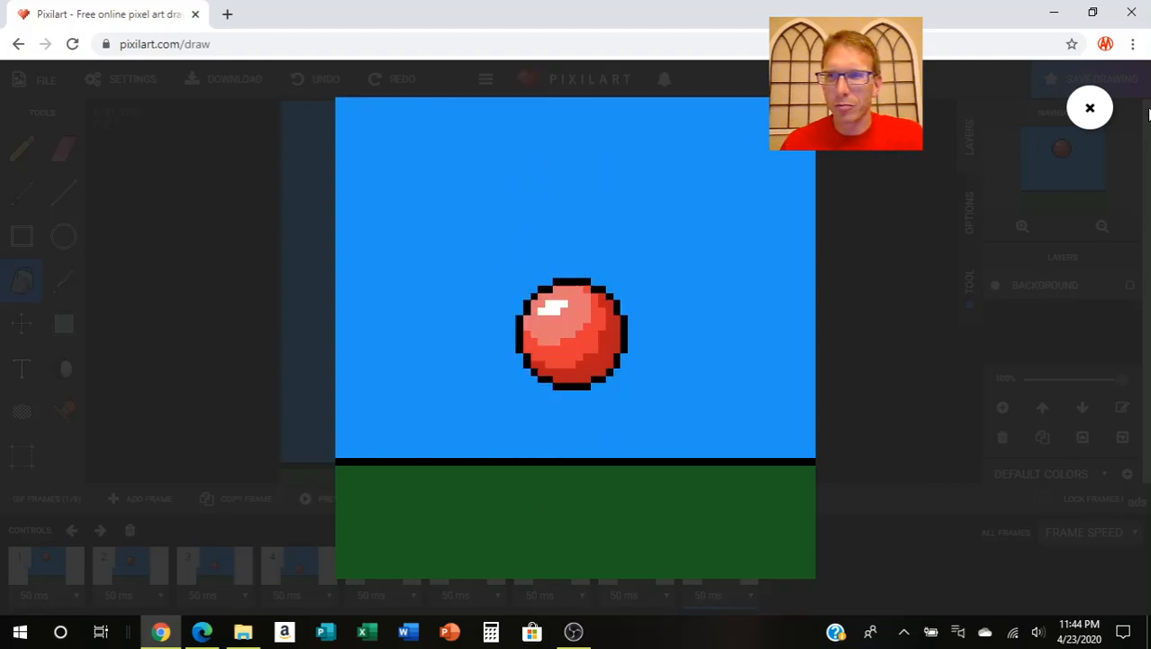
Step: Set the speed of all frames to 100 ms, preview the bounce animation at that speed, and close the preview
{"action": "left_click", "coordinate": [1090, 109]}
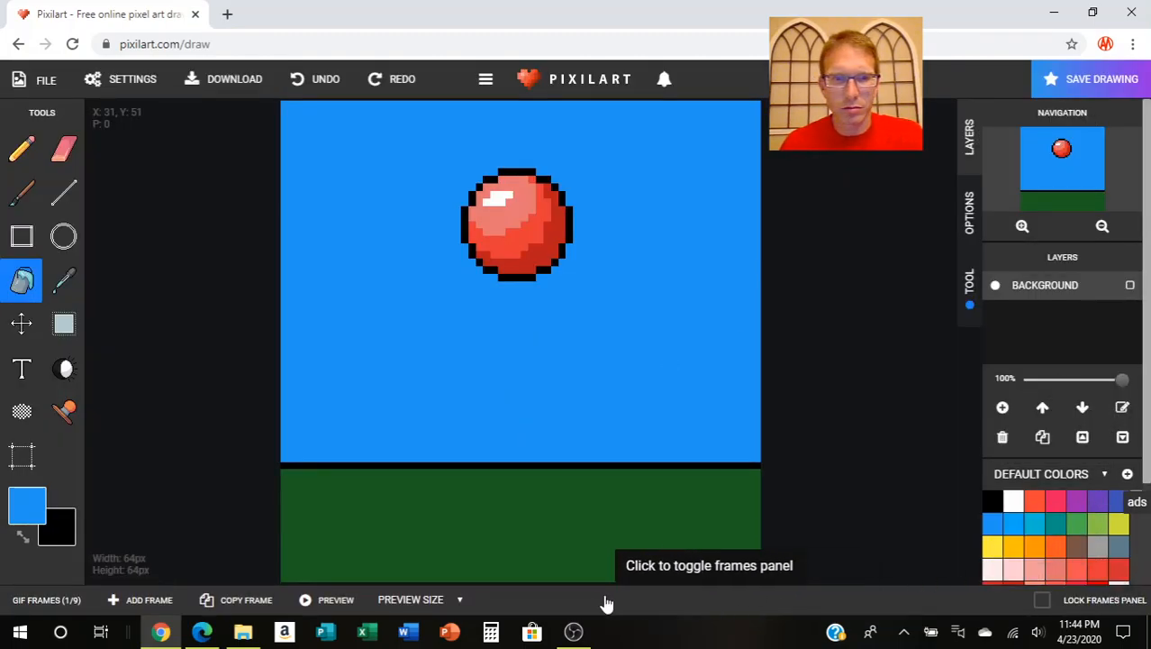
{"action": "left_click", "coordinate": [602, 603]}
{"action": "left_click", "coordinate": [1133, 531]}
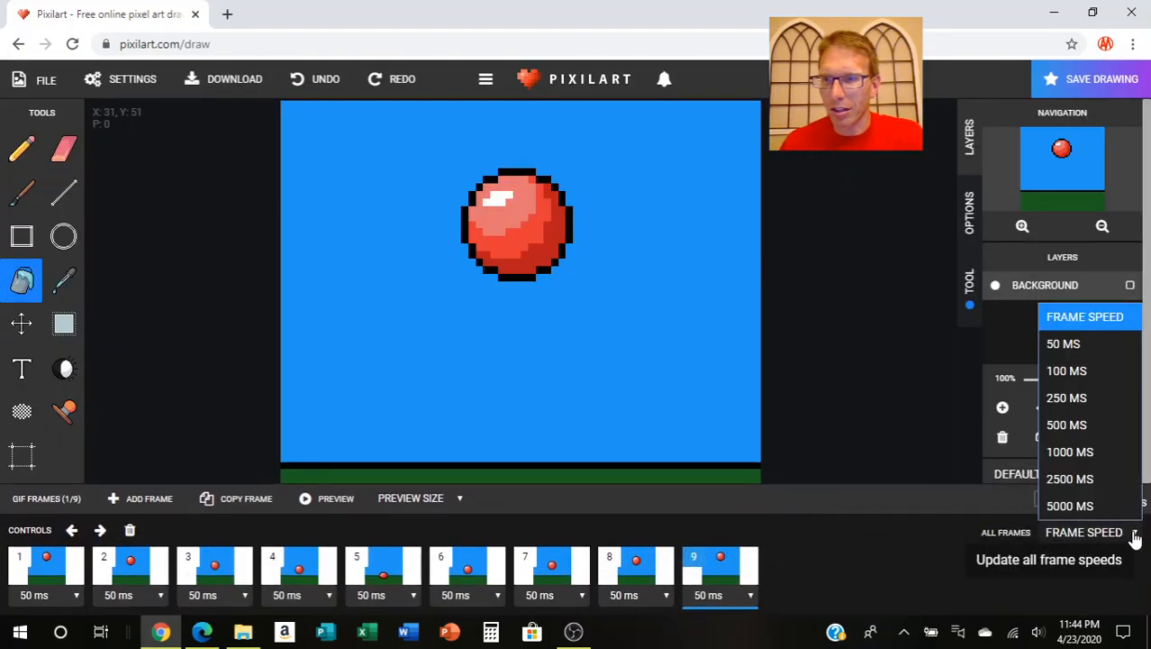
{"action": "left_click", "coordinate": [1089, 371]}
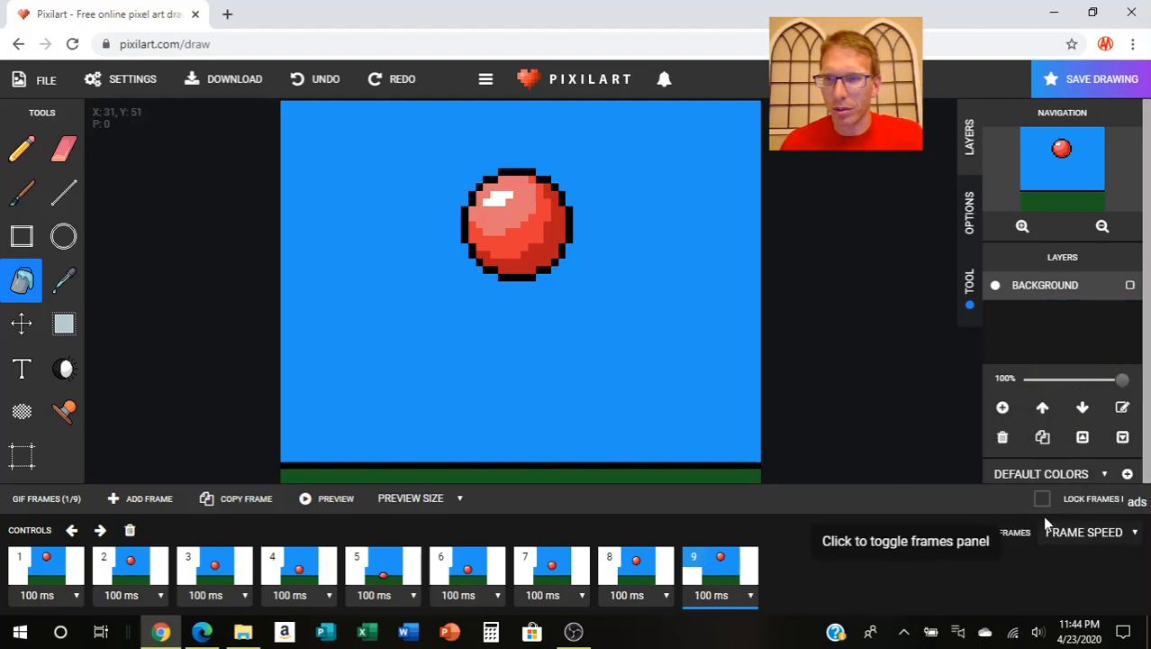
{"action": "left_click", "coordinate": [339, 496]}
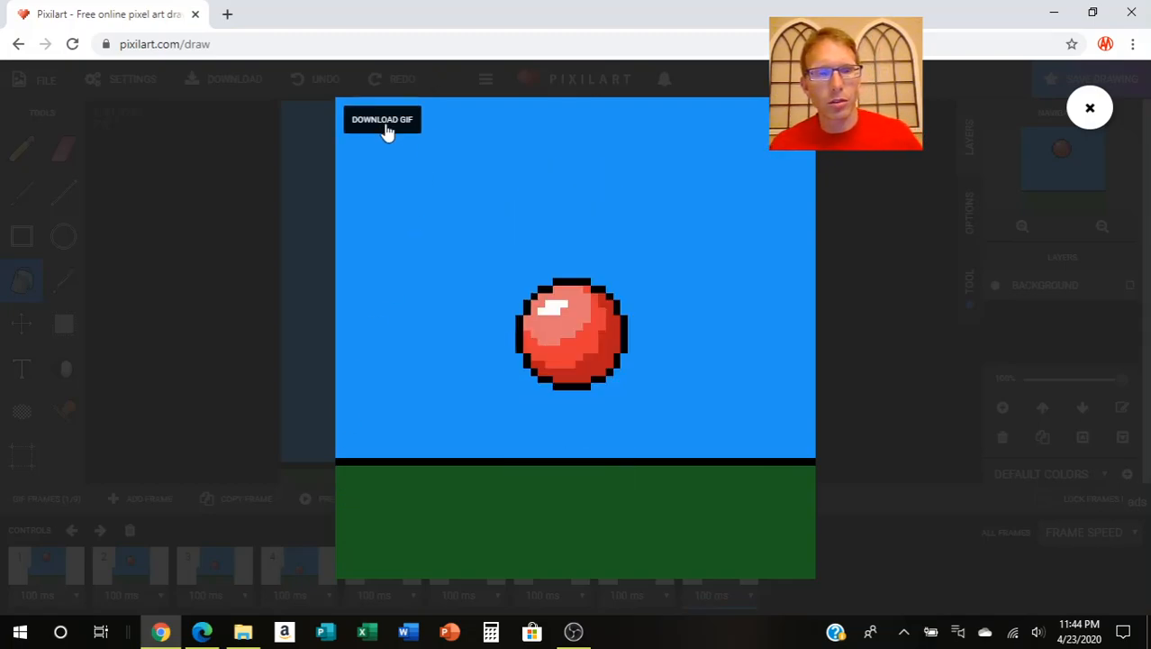
{"action": "left_click", "coordinate": [1089, 108]}
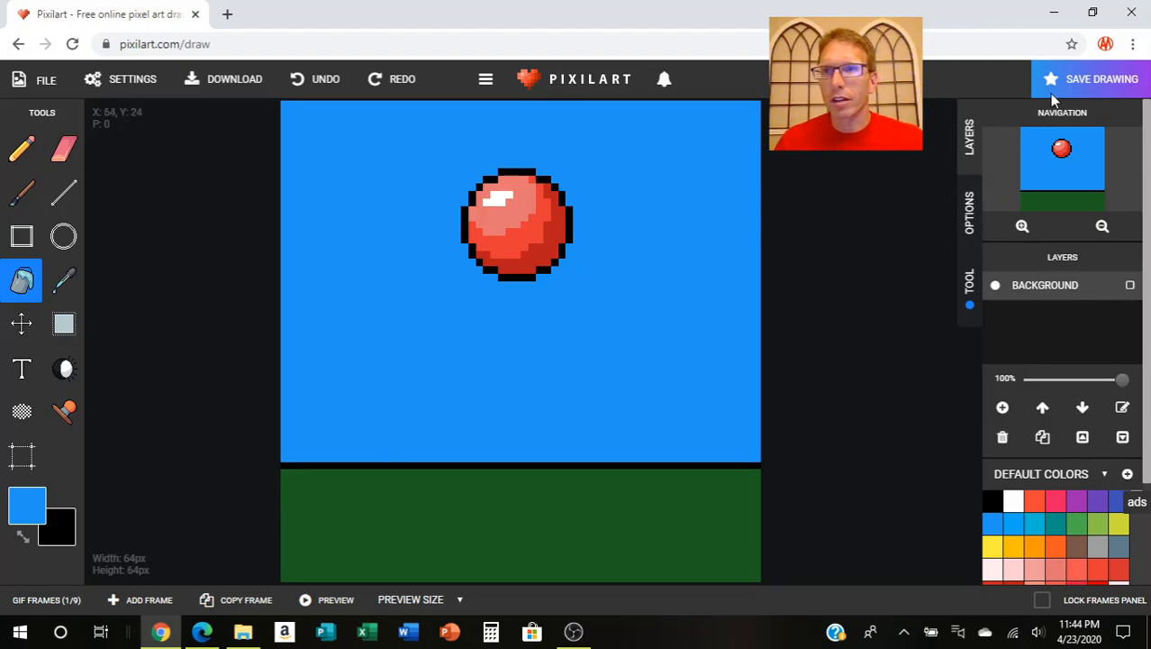
Step: Save the drawing online with the title "Bouncing Ball #2" and its visibility set to private drawing
{"action": "left_click", "coordinate": [1081, 84]}
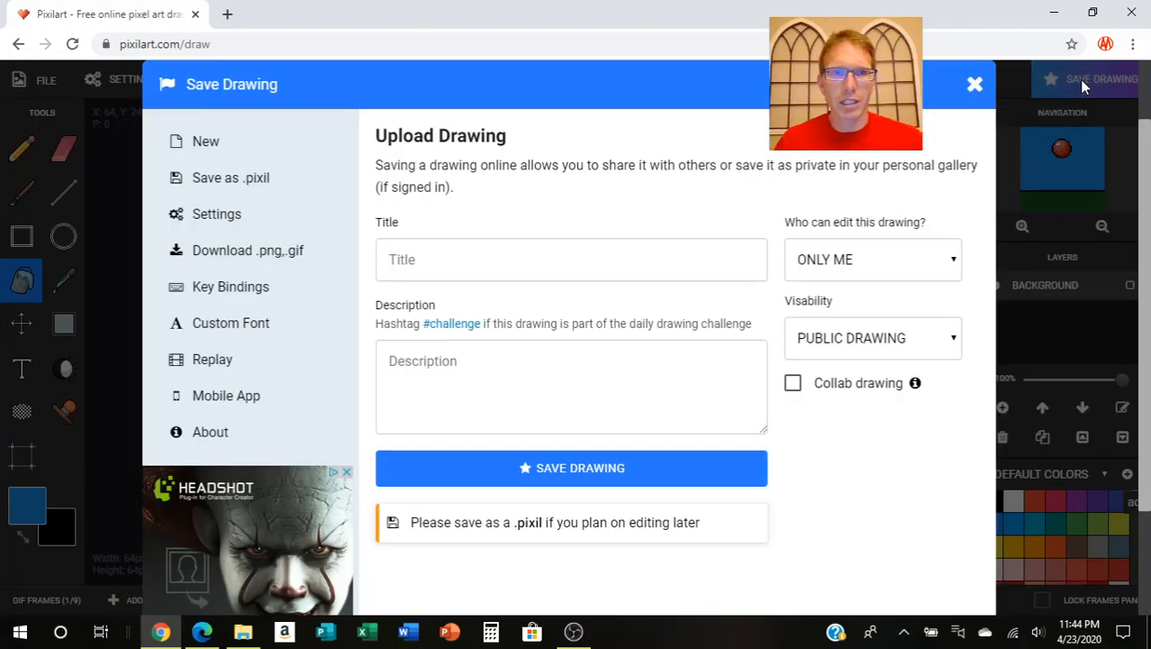
{"action": "left_click", "coordinate": [447, 264]}
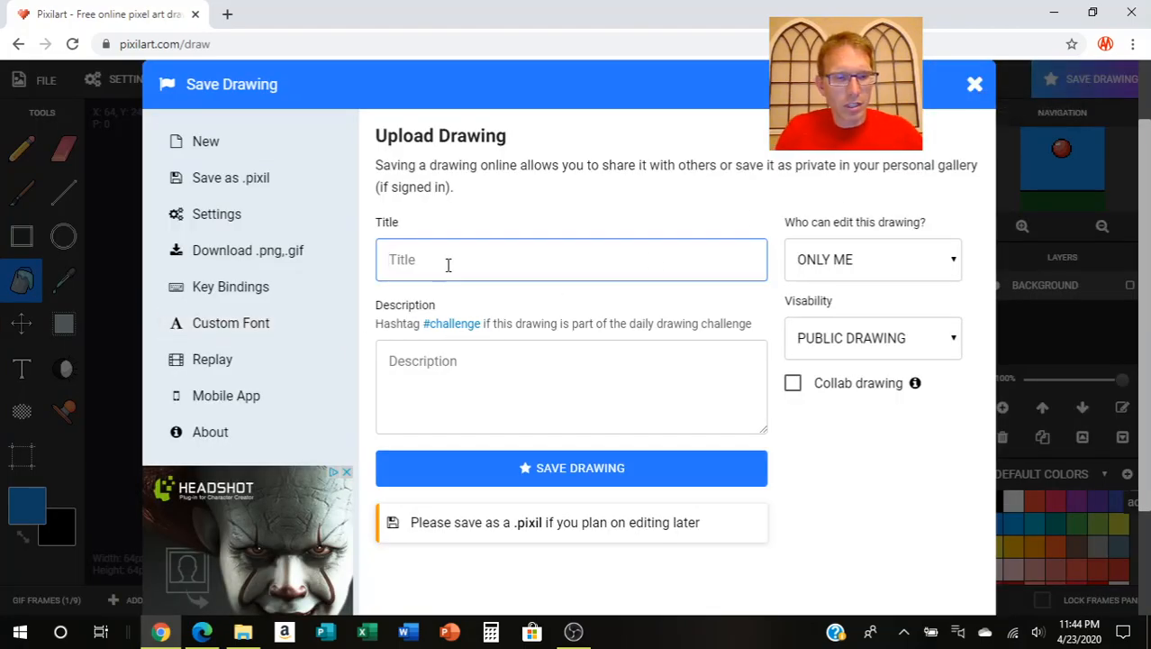
{"action": "type", "text": "Boucing "}
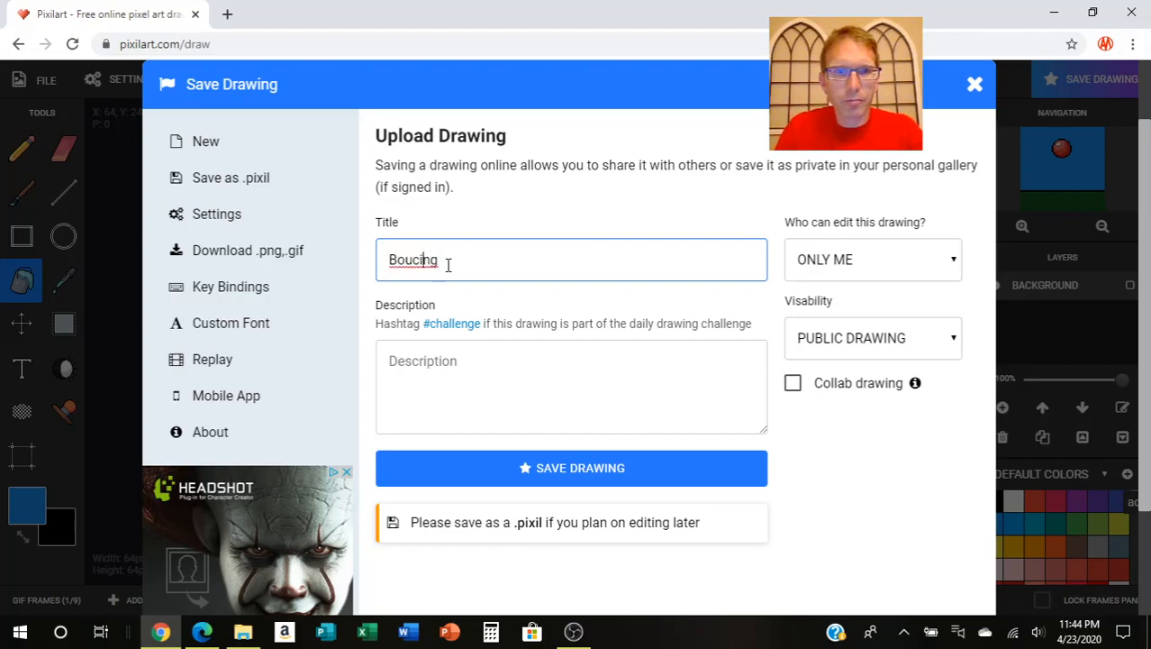
{"action": "type", "text": "n"}
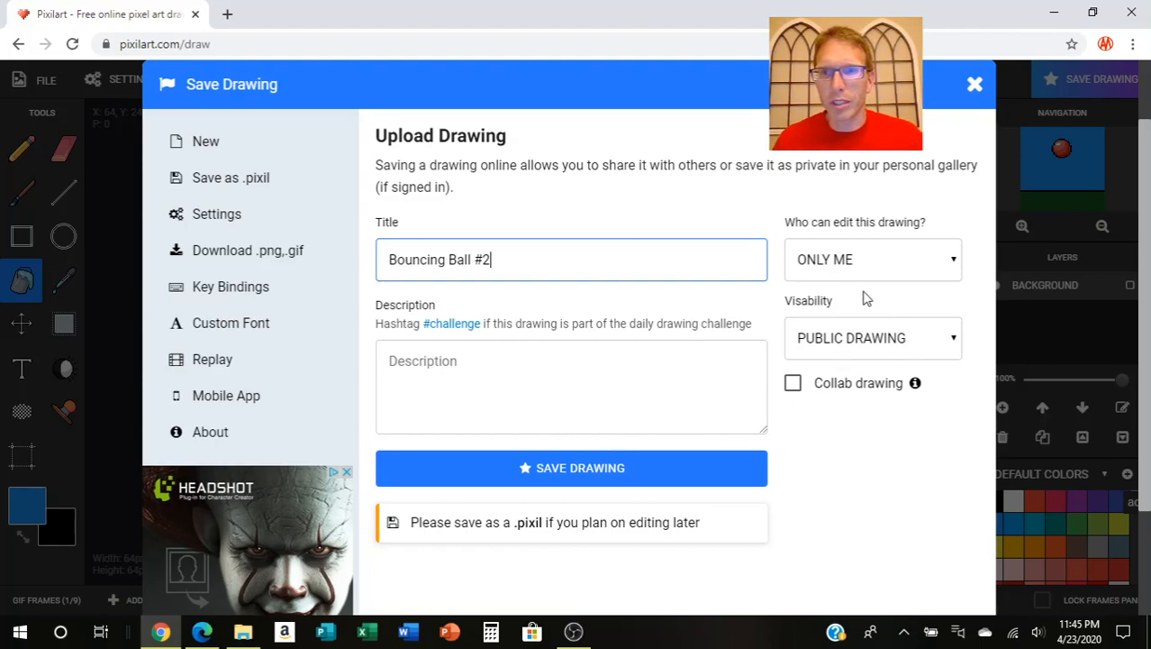
{"action": "left_click", "coordinate": [929, 350]}
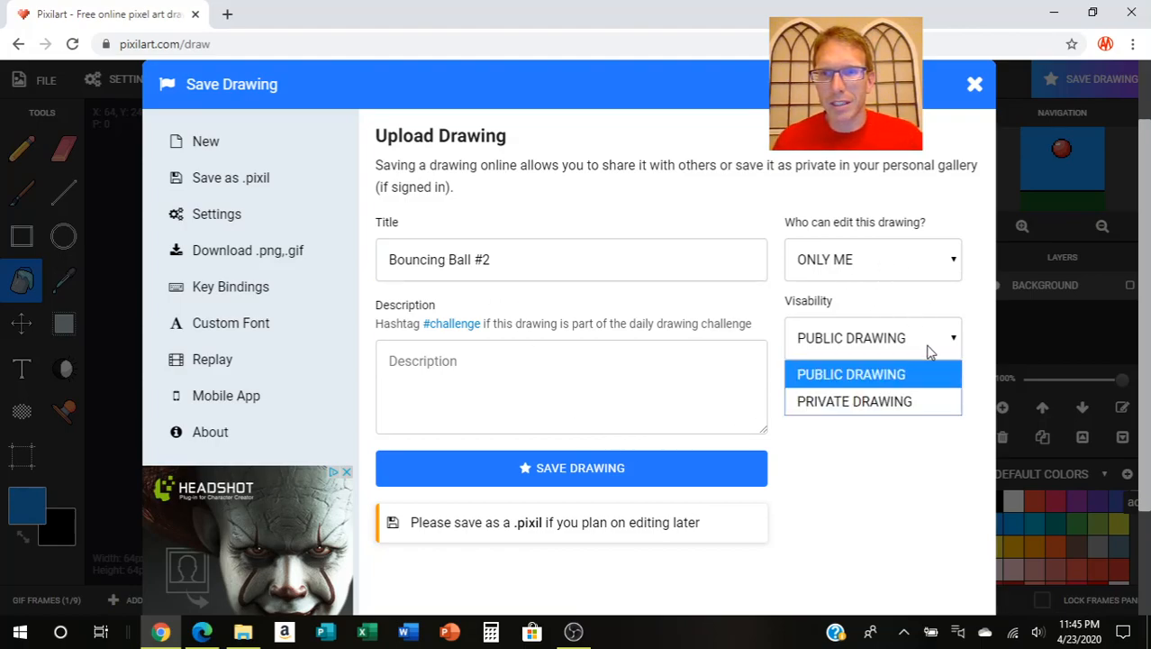
{"action": "left_click", "coordinate": [910, 400]}
{"action": "left_click", "coordinate": [579, 470]}
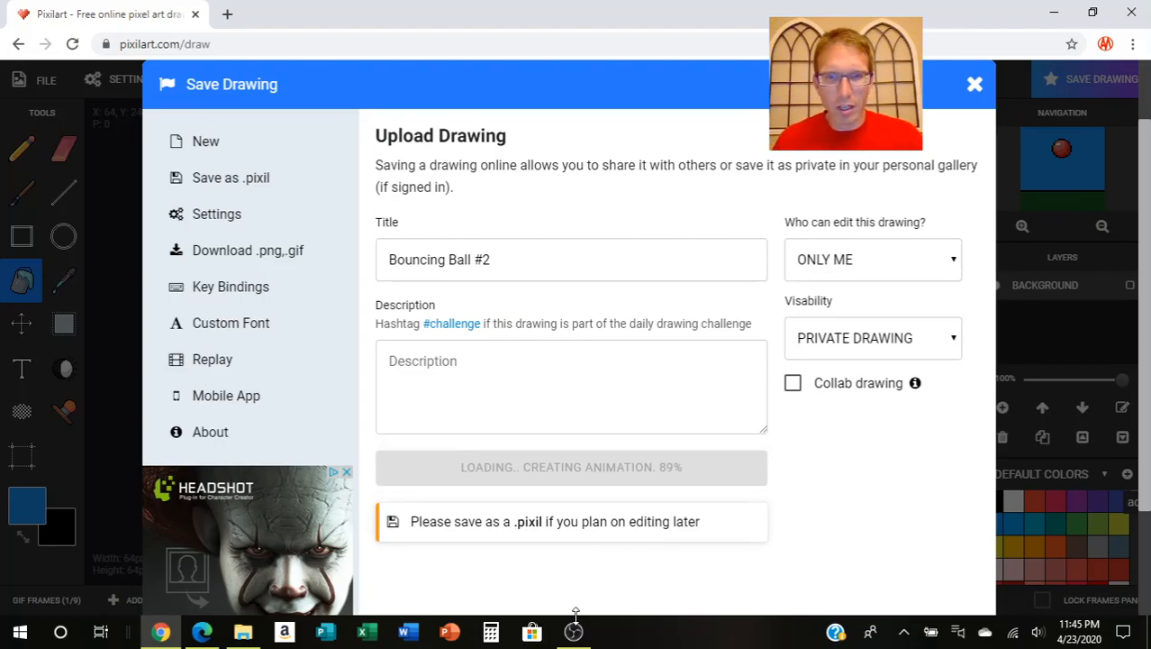
{"action": "mouse_move", "coordinate": [576, 622]}
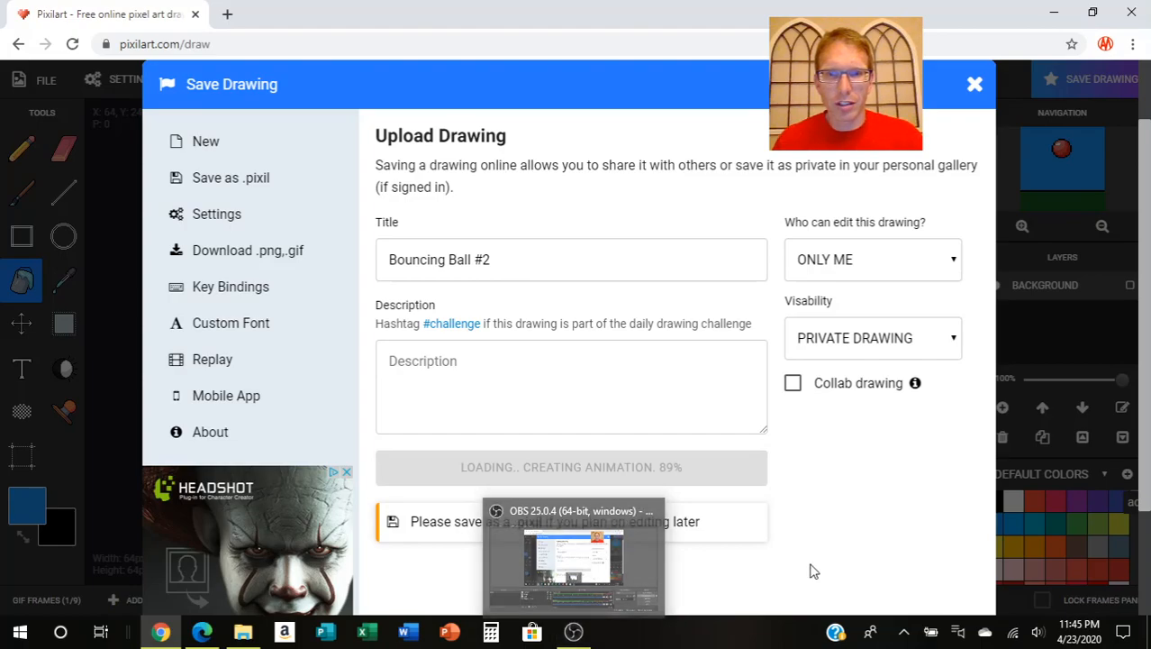
{"action": "left_click", "coordinate": [574, 632]}
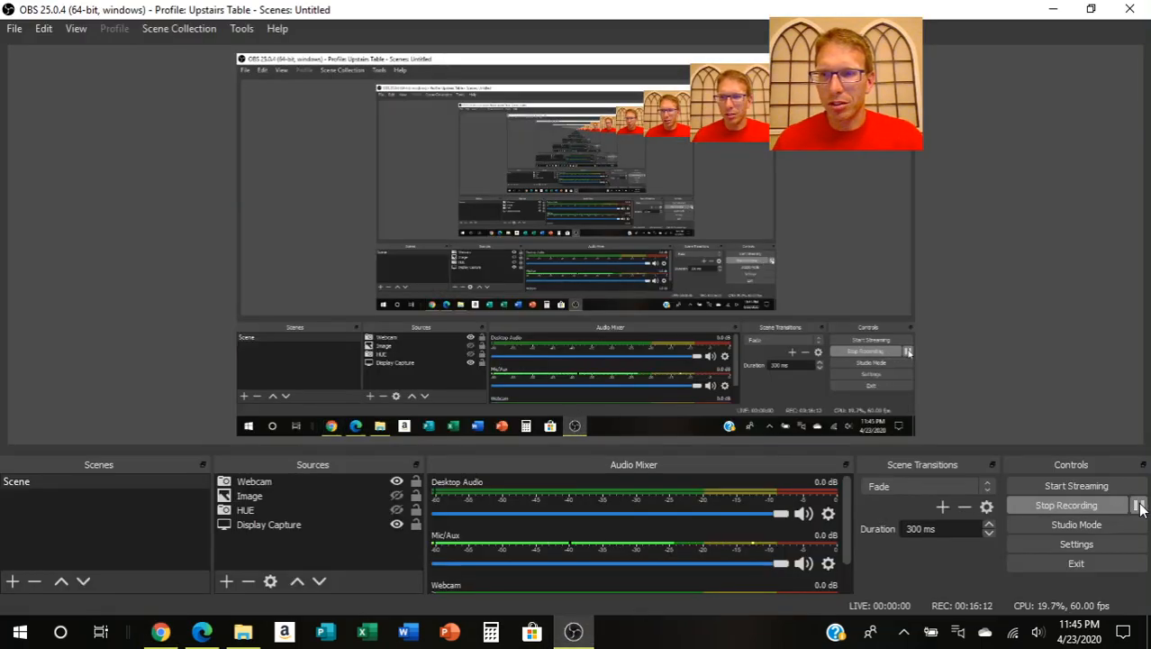
{"action": "left_click", "coordinate": [169, 635]}
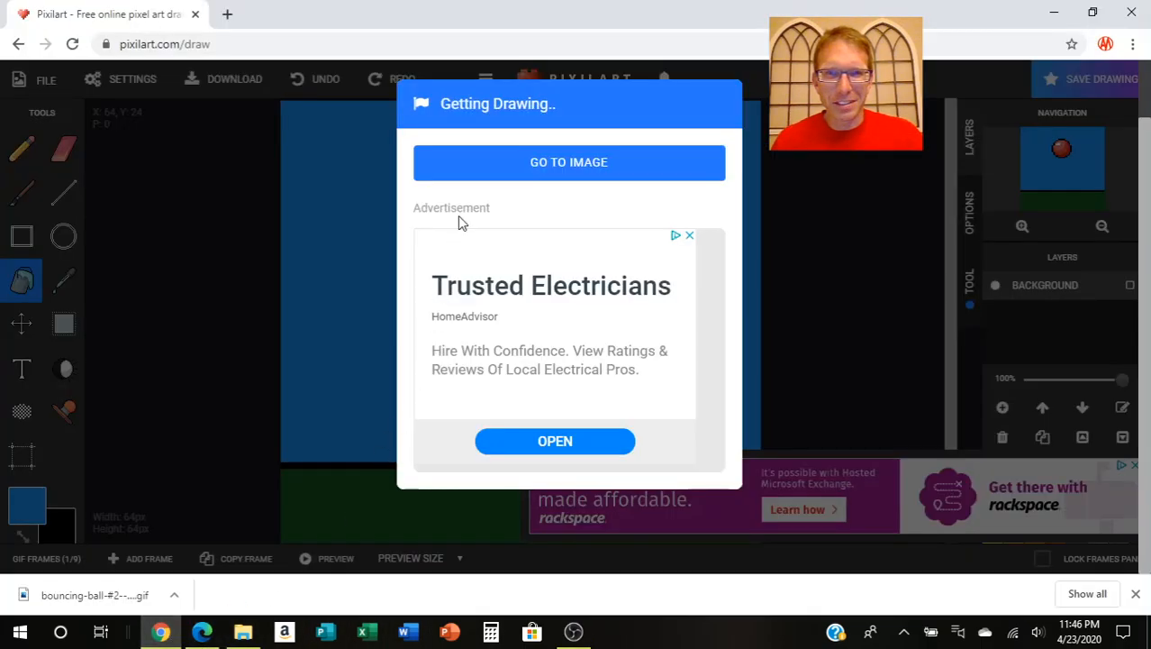
Step: View the saved drawing's page, and look through the saved artworks in the account's own gallery
{"action": "left_click", "coordinate": [513, 168]}
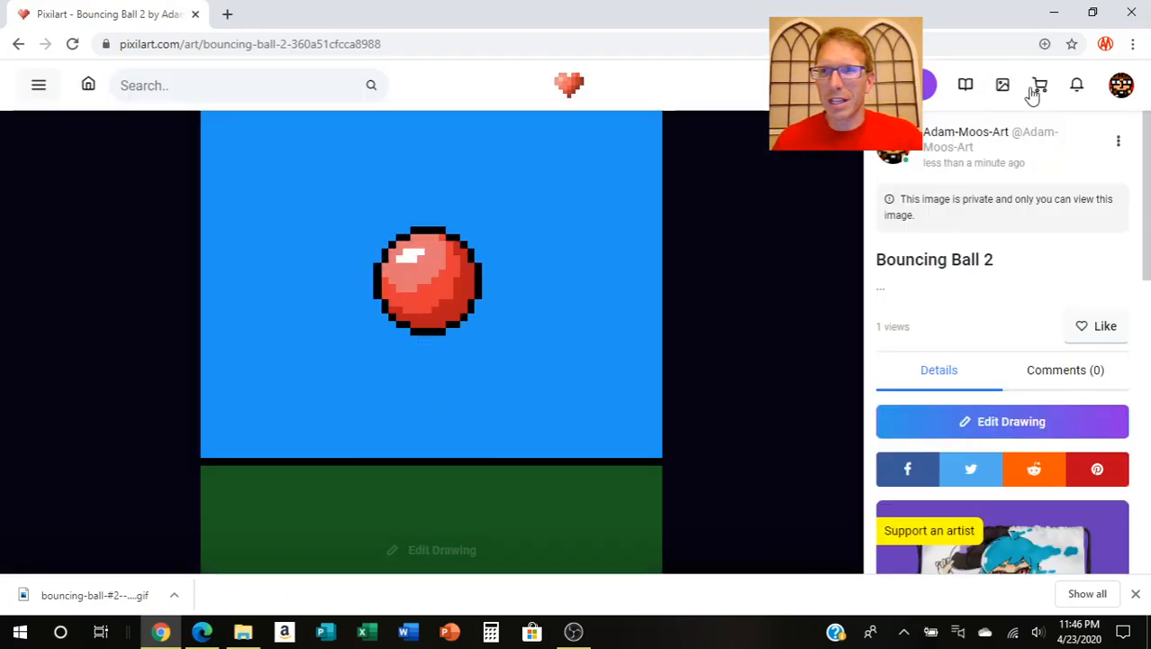
{"action": "left_click", "coordinate": [1120, 90]}
{"action": "left_click", "coordinate": [1068, 194]}
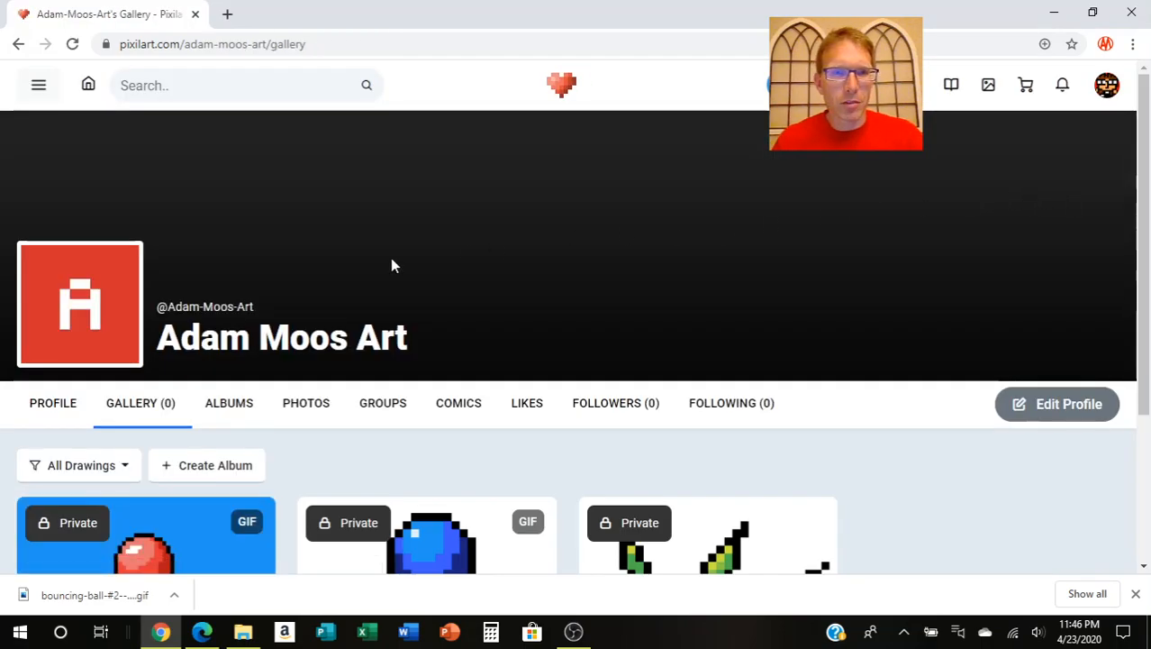
{"action": "scroll", "coordinate": [521, 414], "scroll_direction": "down", "scroll_amount": 1}
{"action": "scroll", "coordinate": [521, 414], "scroll_direction": "down", "scroll_amount": 2}
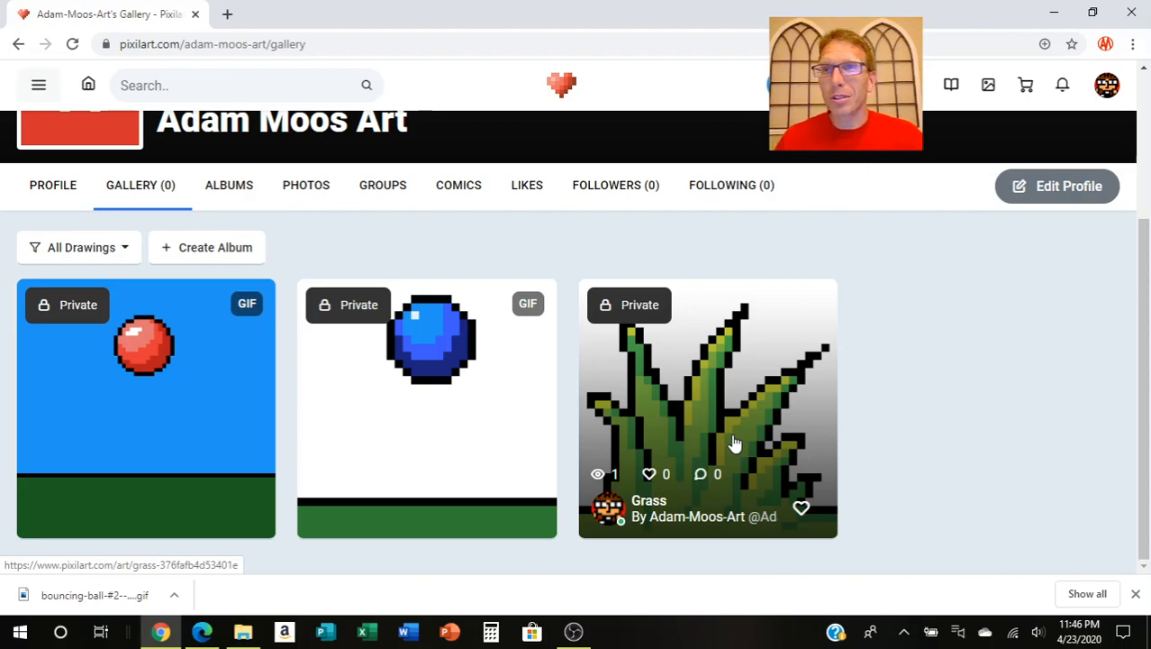
{"action": "scroll", "coordinate": [513, 439], "scroll_direction": "up", "scroll_amount": 1}
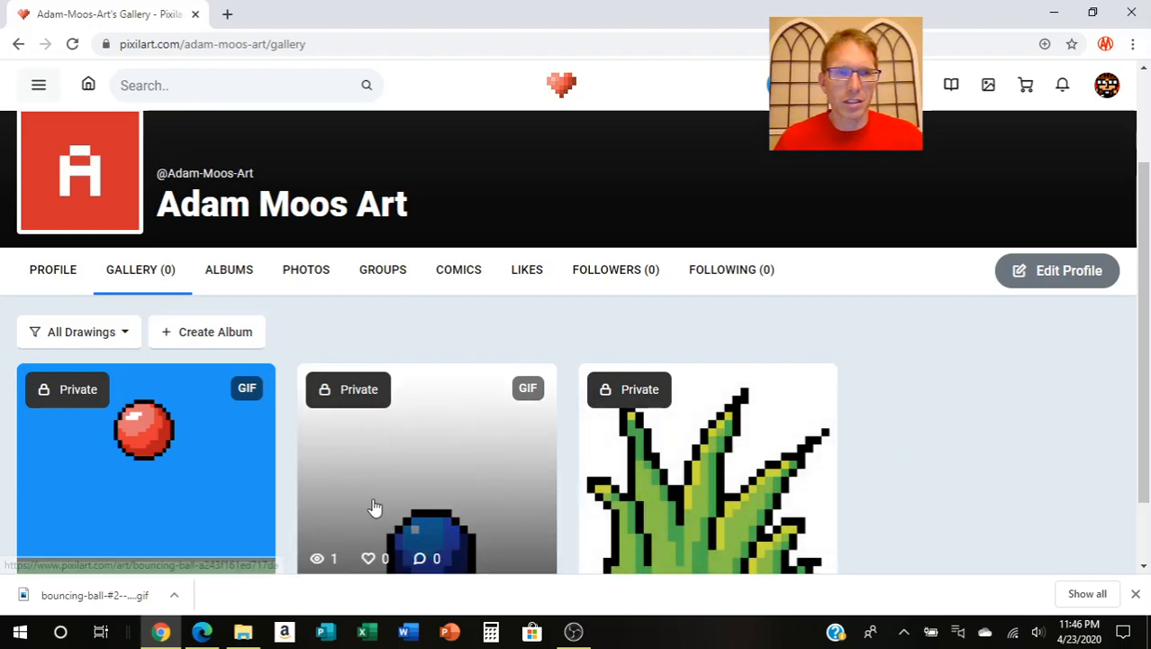
{"action": "scroll", "coordinate": [200, 501], "scroll_direction": "down", "scroll_amount": 1}
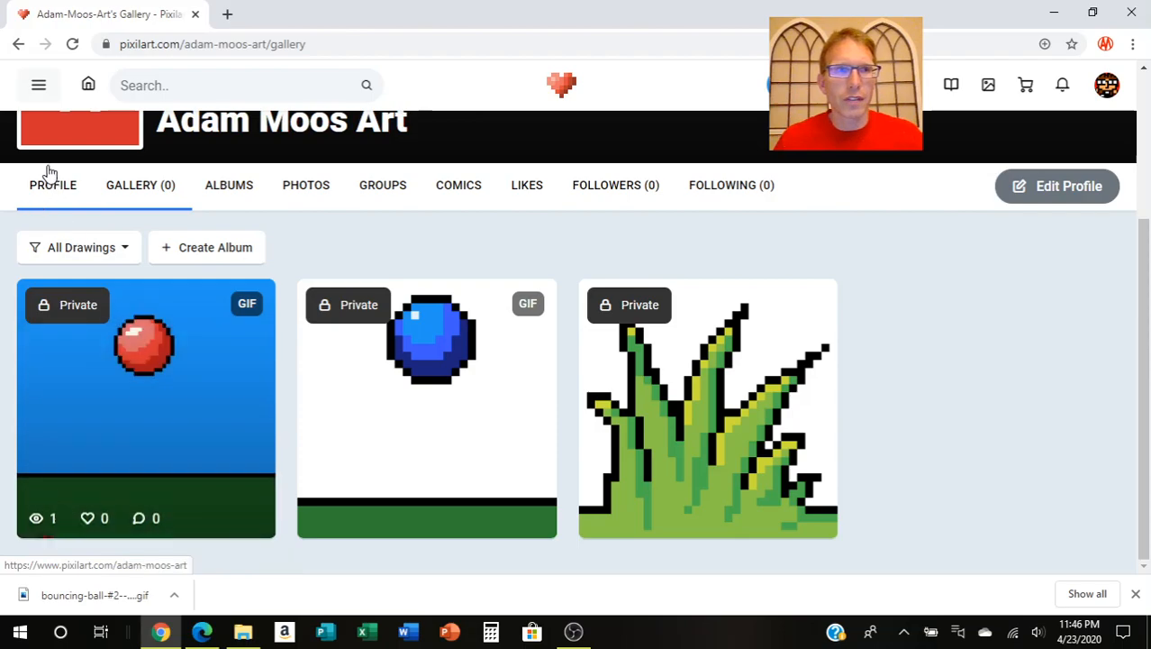
{"action": "scroll", "coordinate": [849, 160], "scroll_direction": "up", "scroll_amount": 2}
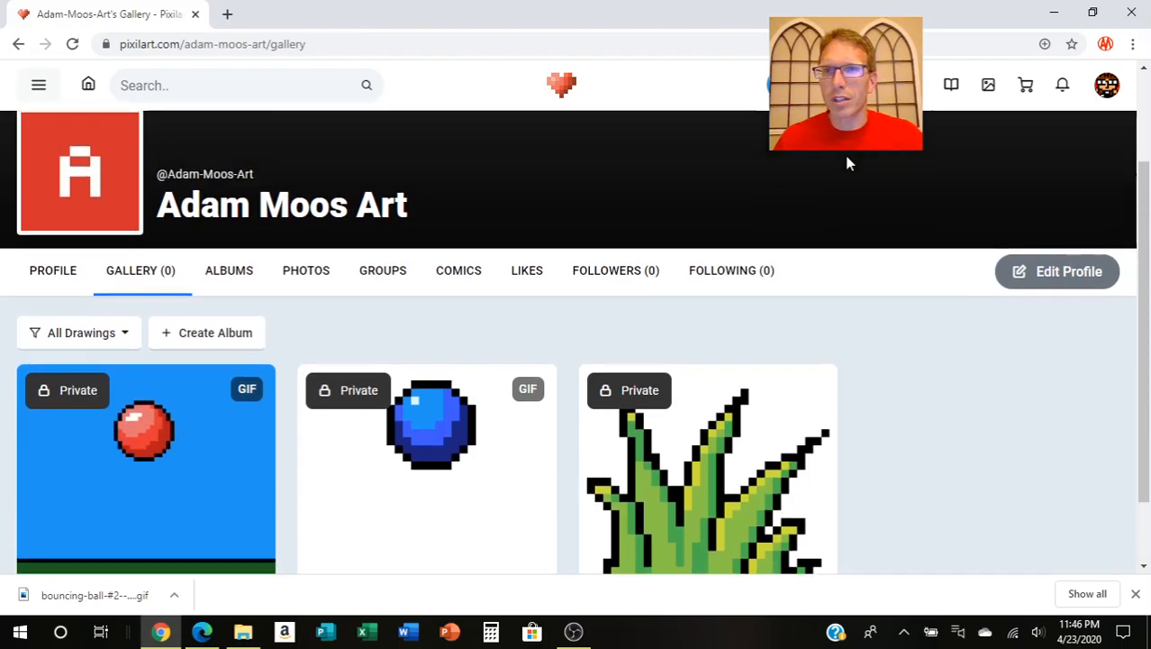
{"action": "left_click", "coordinate": [1109, 88]}
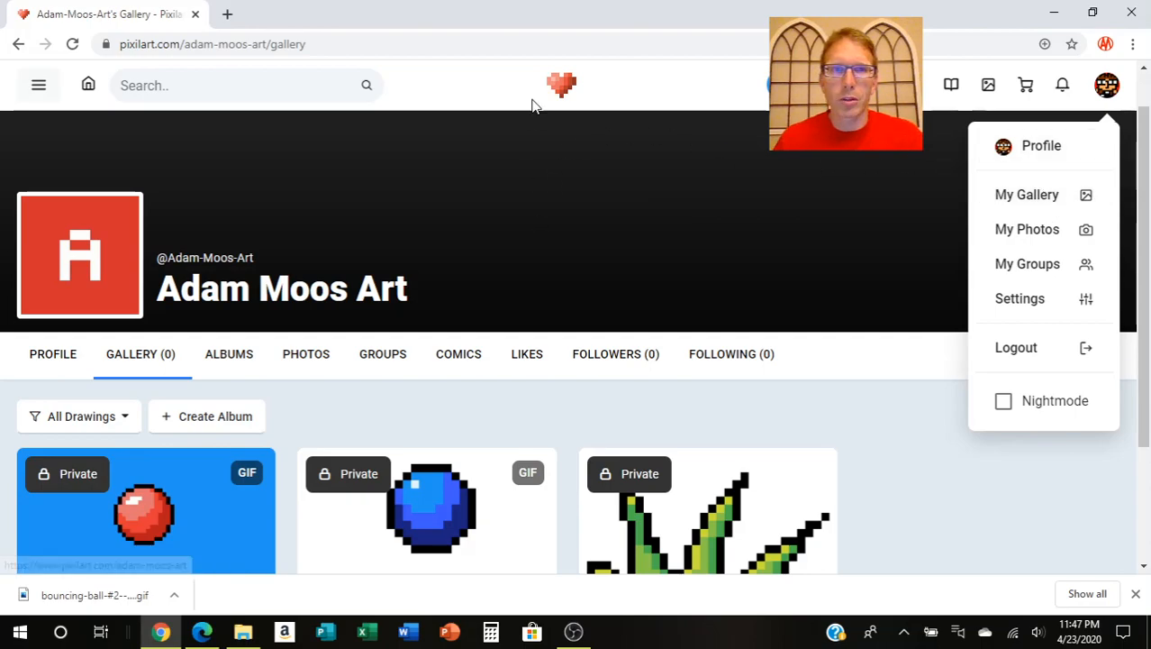
Step: Go to the site's home page and open the pixel art tutorials from there
{"action": "left_click", "coordinate": [560, 85]}
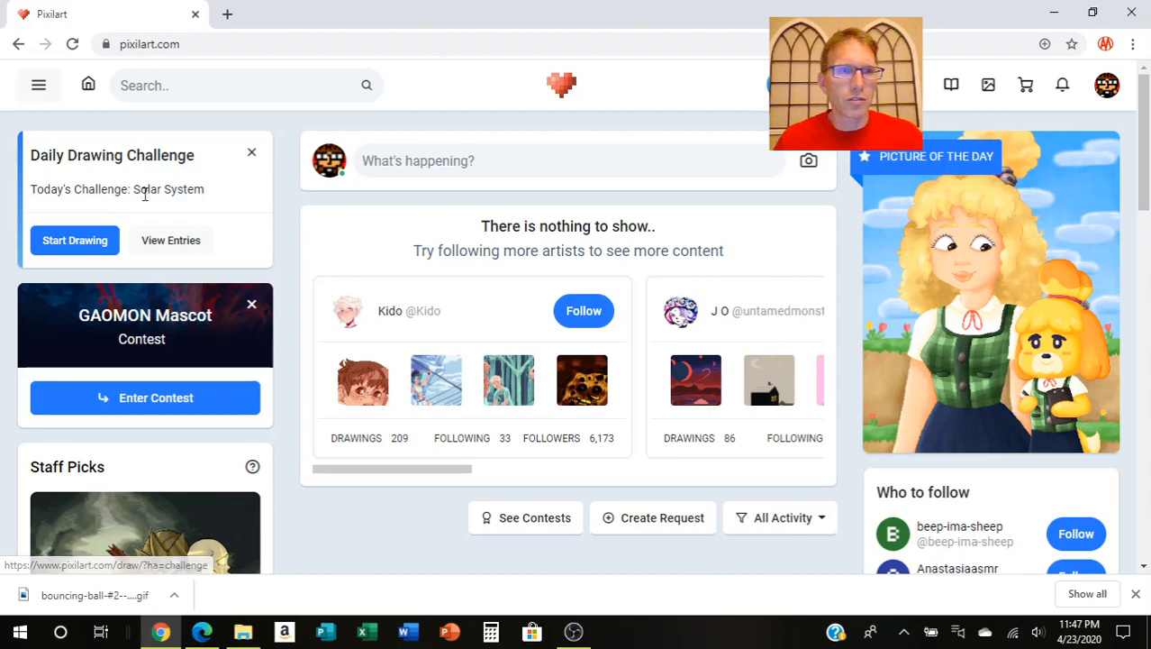
{"action": "scroll", "coordinate": [82, 252], "scroll_direction": "down", "scroll_amount": 10}
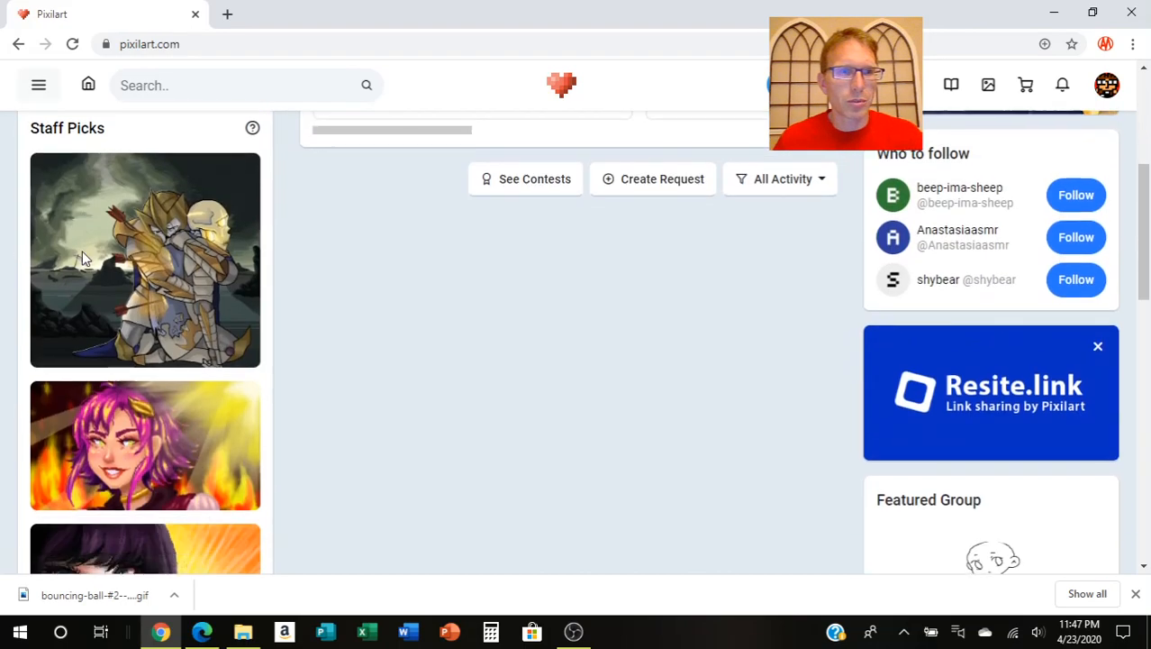
{"action": "scroll", "coordinate": [82, 259], "scroll_direction": "down", "scroll_amount": 2}
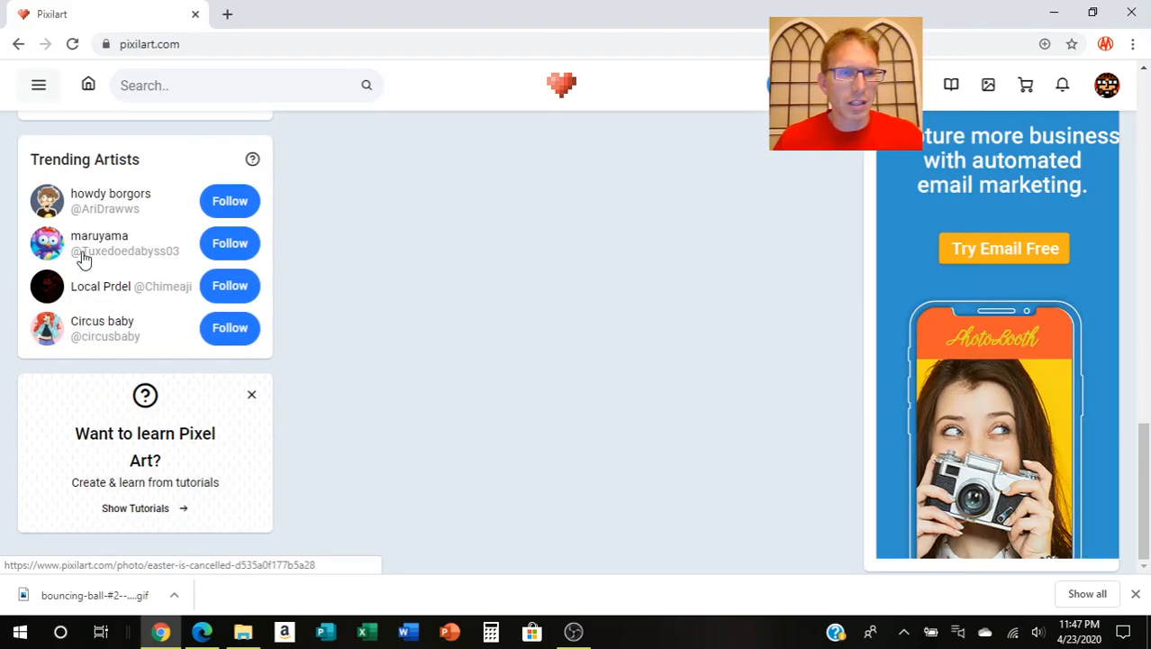
{"action": "left_click", "coordinate": [123, 436]}
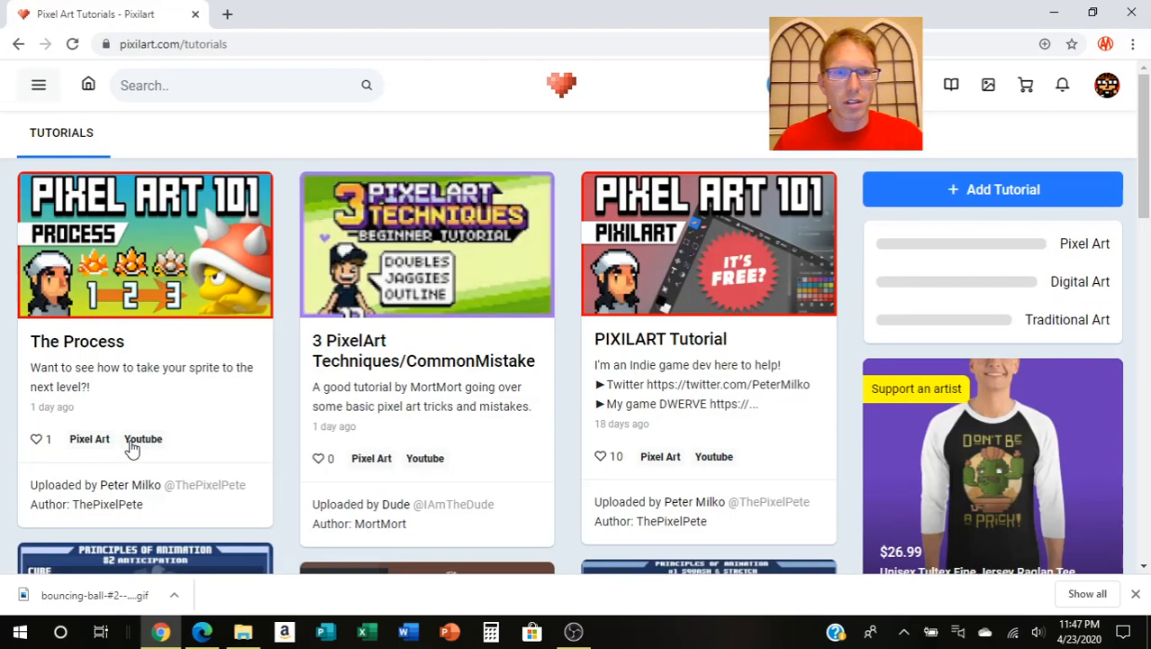
Step: Browse the list of pixel art tutorials for animation, shading and texture topics, and return to its beginning
{"action": "scroll", "coordinate": [479, 349], "scroll_direction": "down", "scroll_amount": 4}
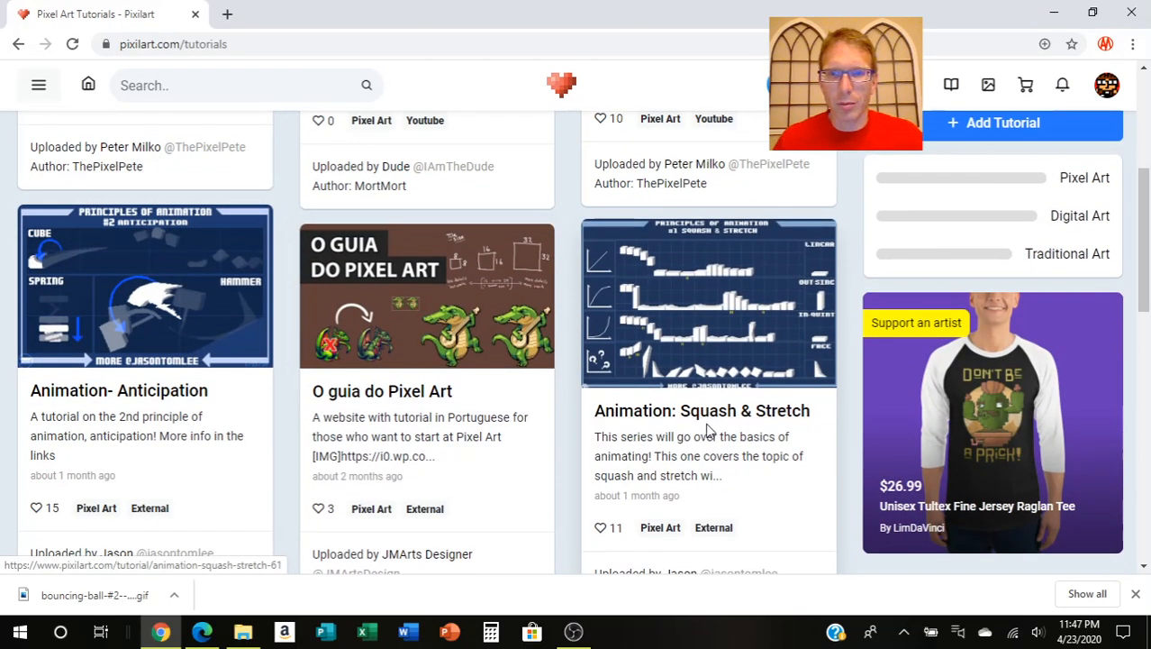
{"action": "scroll", "coordinate": [739, 447], "scroll_direction": "down", "scroll_amount": 4}
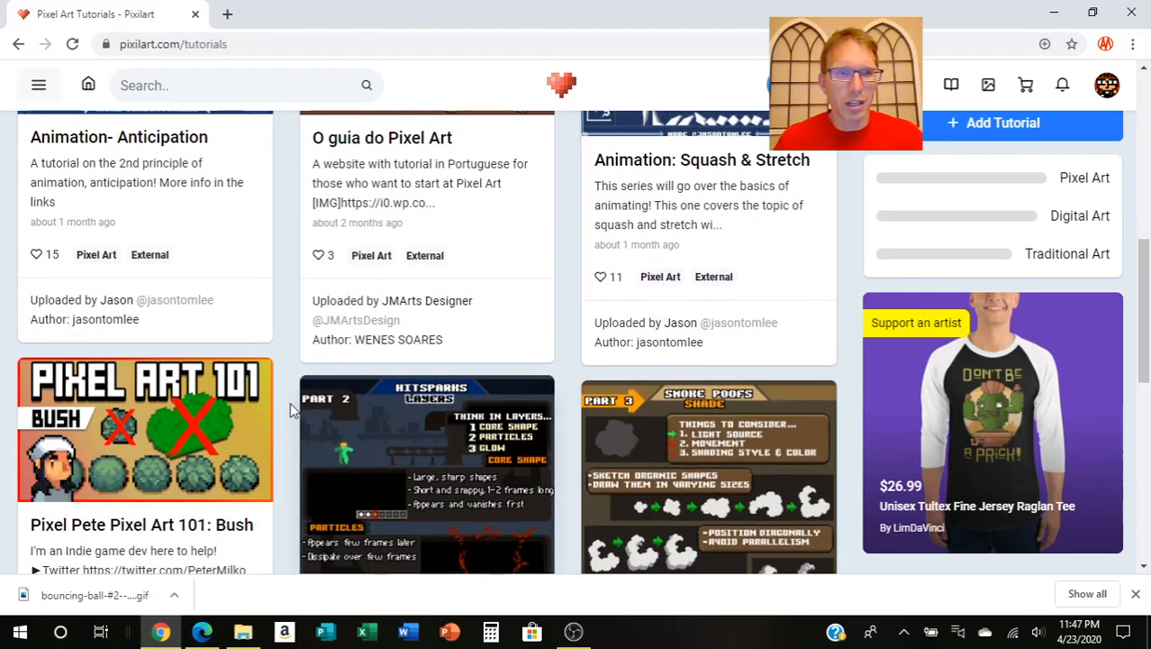
{"action": "scroll", "coordinate": [367, 419], "scroll_direction": "down", "scroll_amount": 2}
{"action": "scroll", "coordinate": [501, 419], "scroll_direction": "down", "scroll_amount": 5}
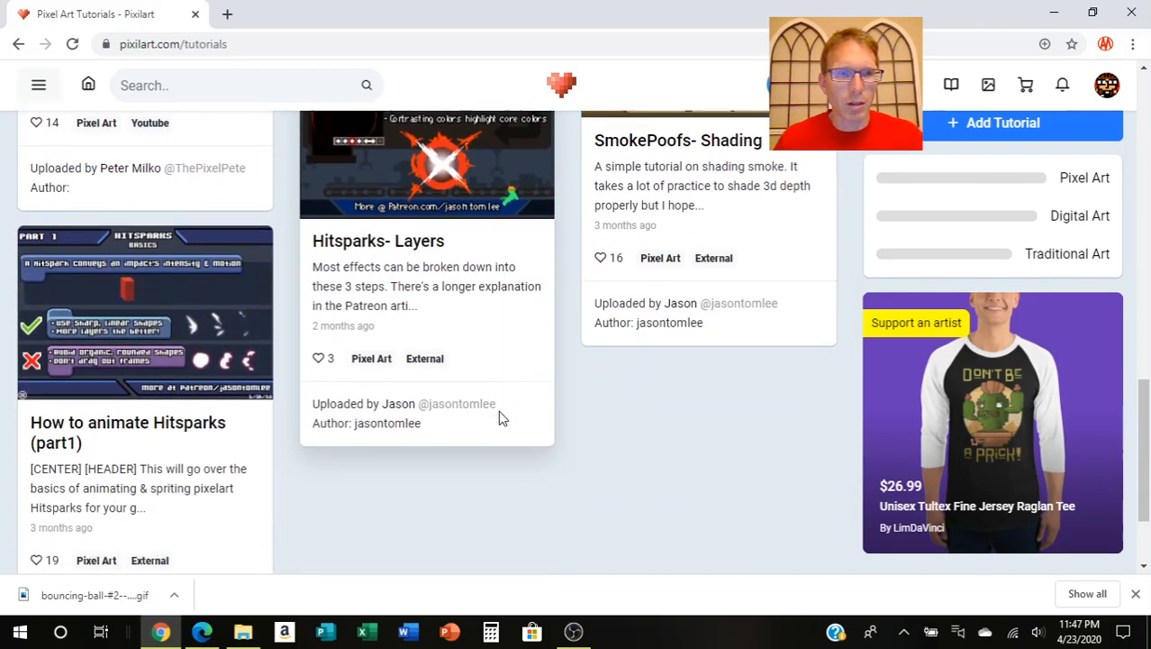
{"action": "scroll", "coordinate": [502, 419], "scroll_direction": "down", "scroll_amount": 5}
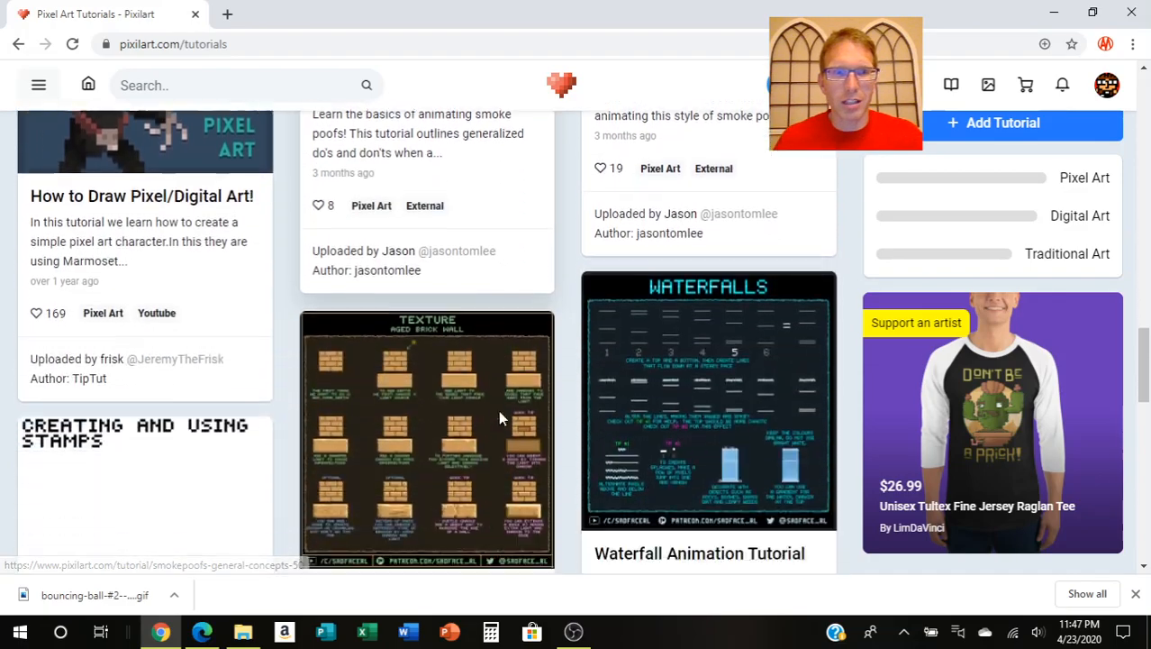
{"action": "scroll", "coordinate": [502, 419], "scroll_direction": "up", "scroll_amount": 15}
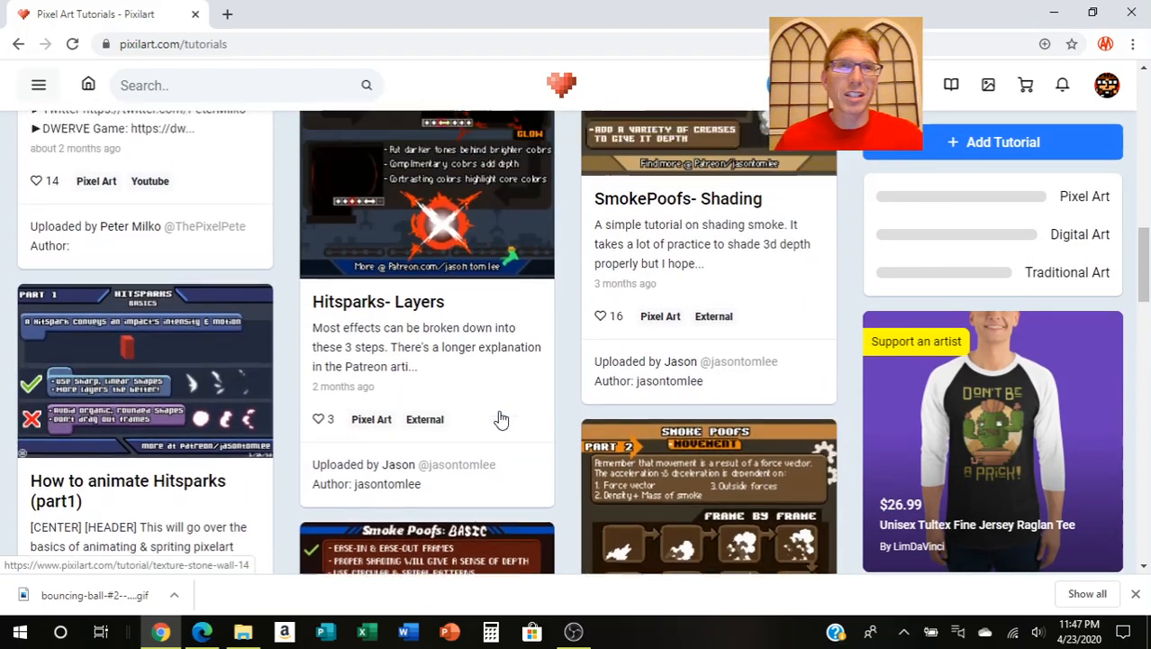
{"action": "scroll", "coordinate": [502, 419], "scroll_direction": "up", "scroll_amount": 3}
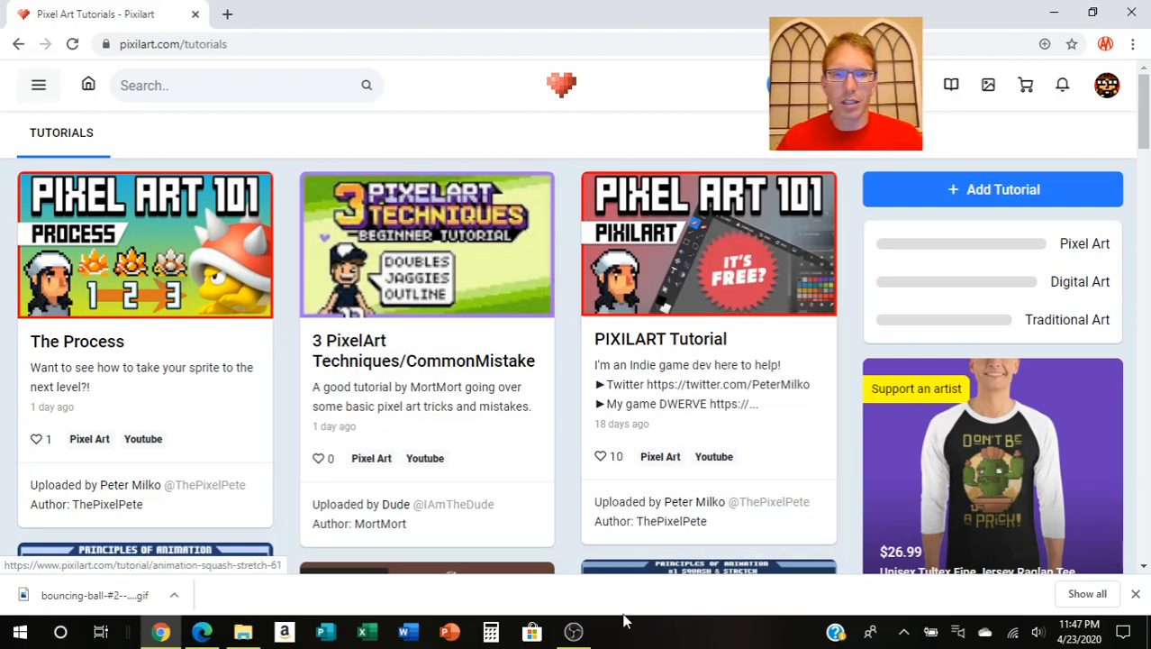
{"action": "left_click", "coordinate": [573, 634]}
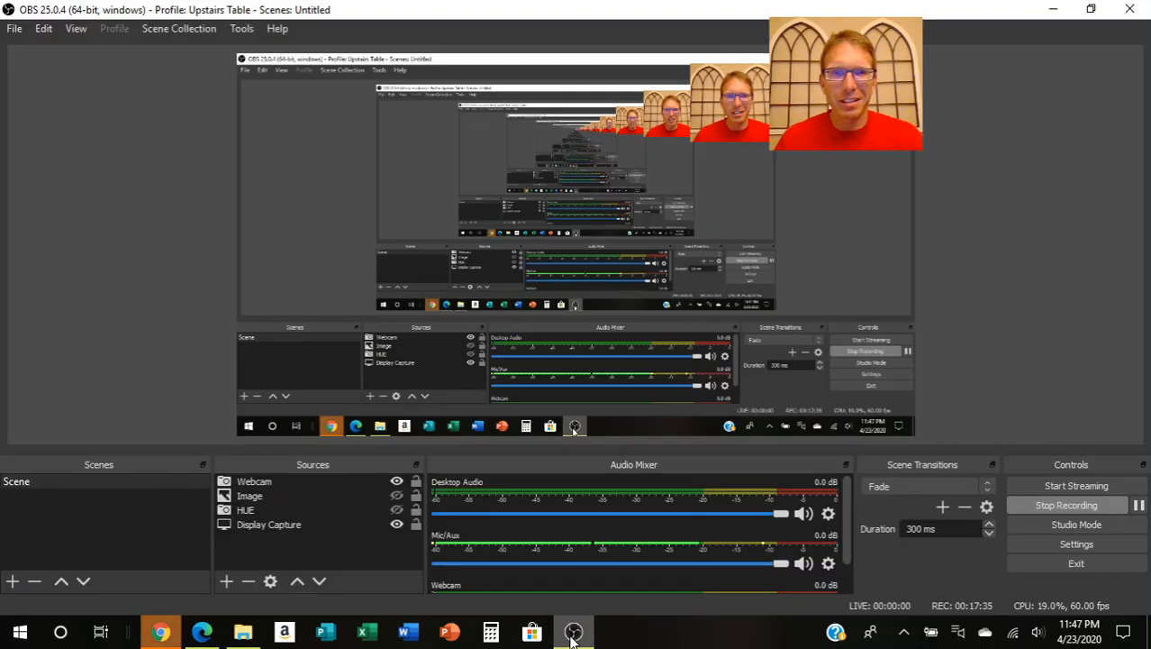